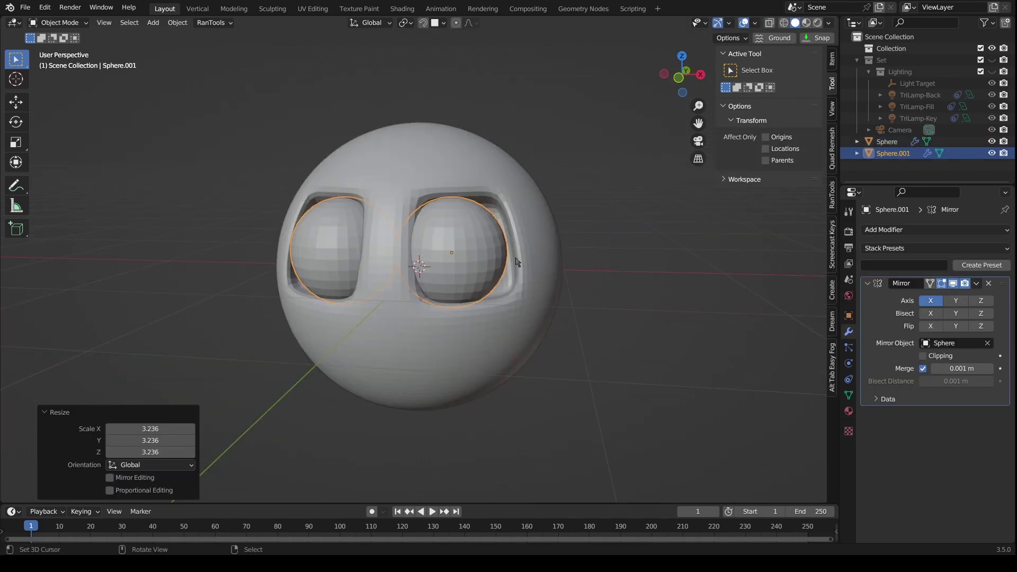
key(g)
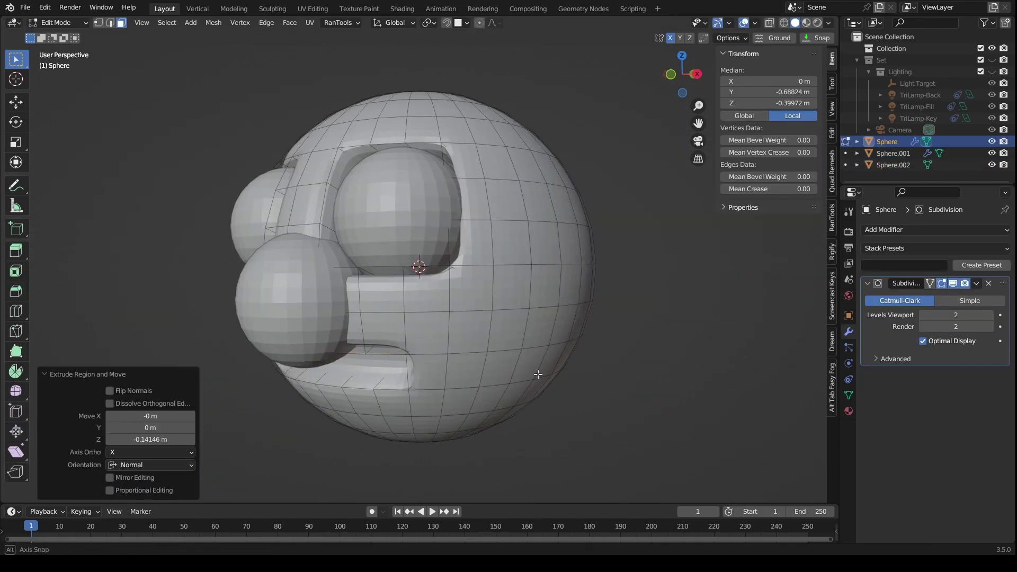
key(ctrl+Tab)
click(549, 375)
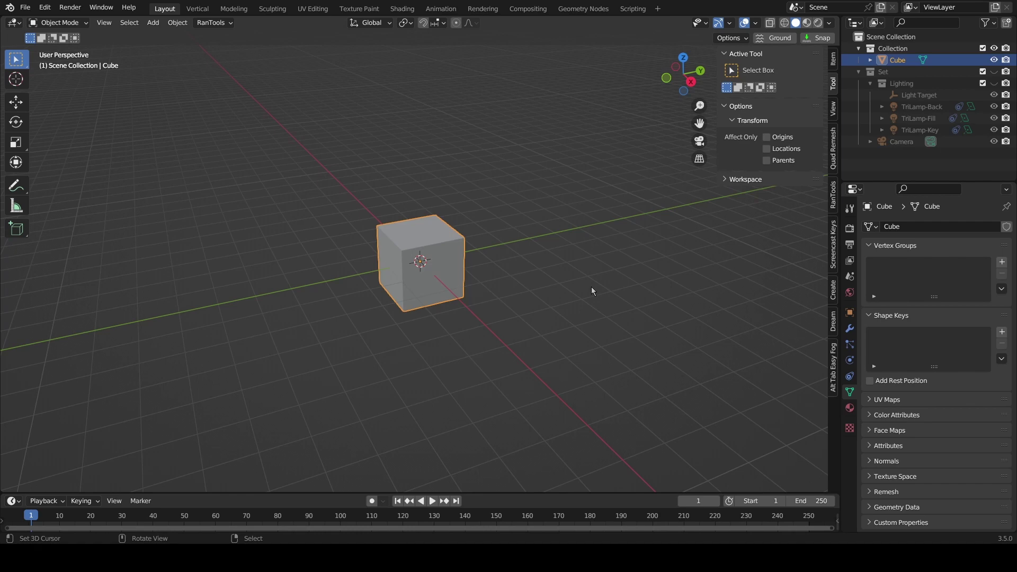
- Add a level 2 Subdivision modifier to the cube and apply it
middle_drag(591, 287, 508, 278)
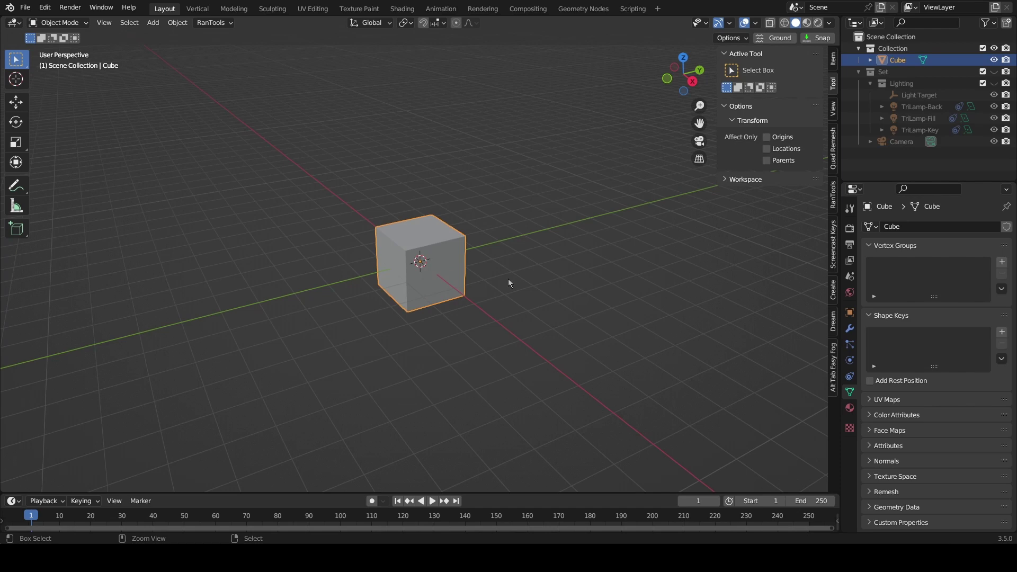
key(ctrl+2)
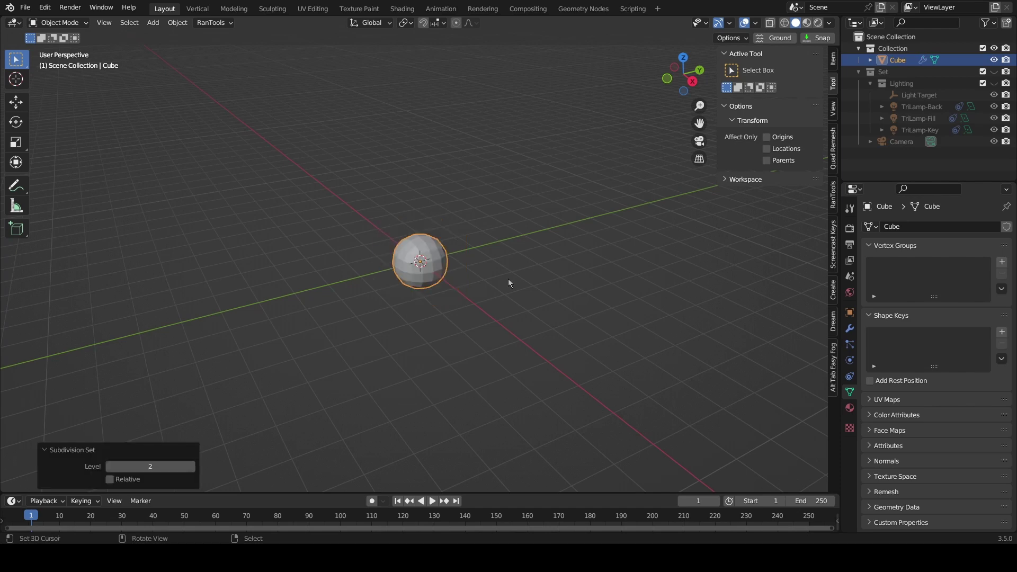
click(850, 328)
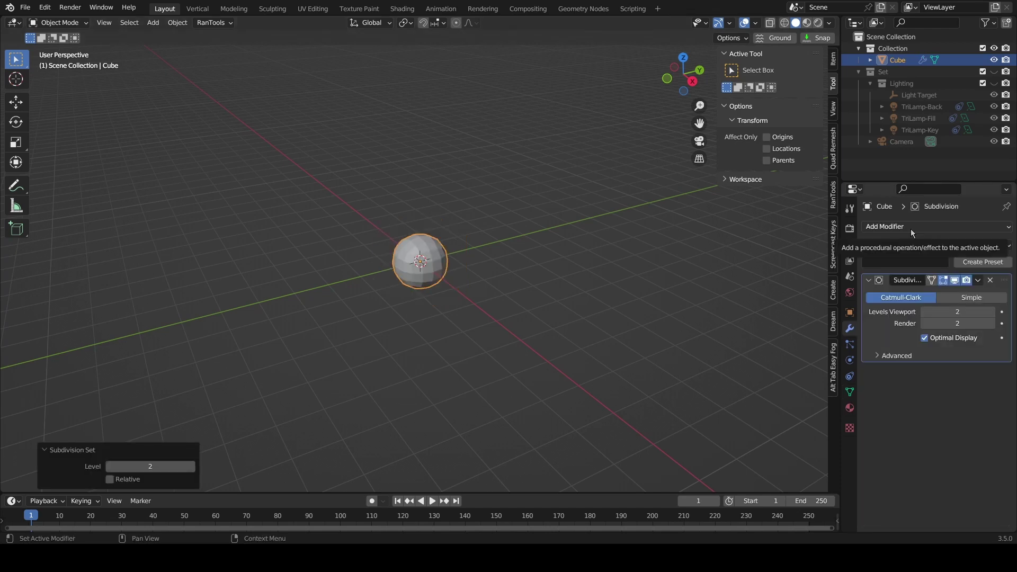
click(910, 229)
click(911, 229)
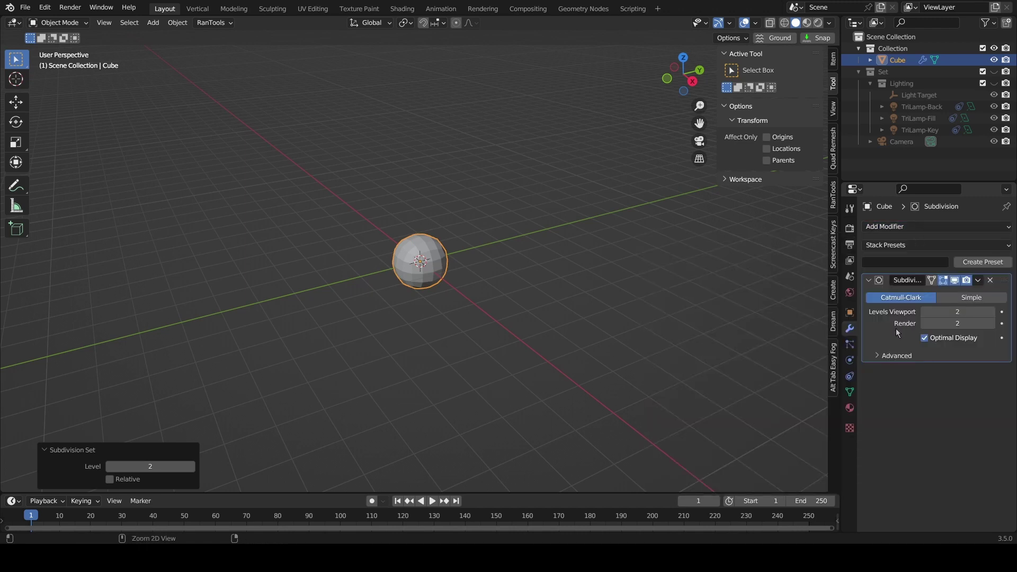
key(ctrl+a)
scroll(468, 311, up, 6)
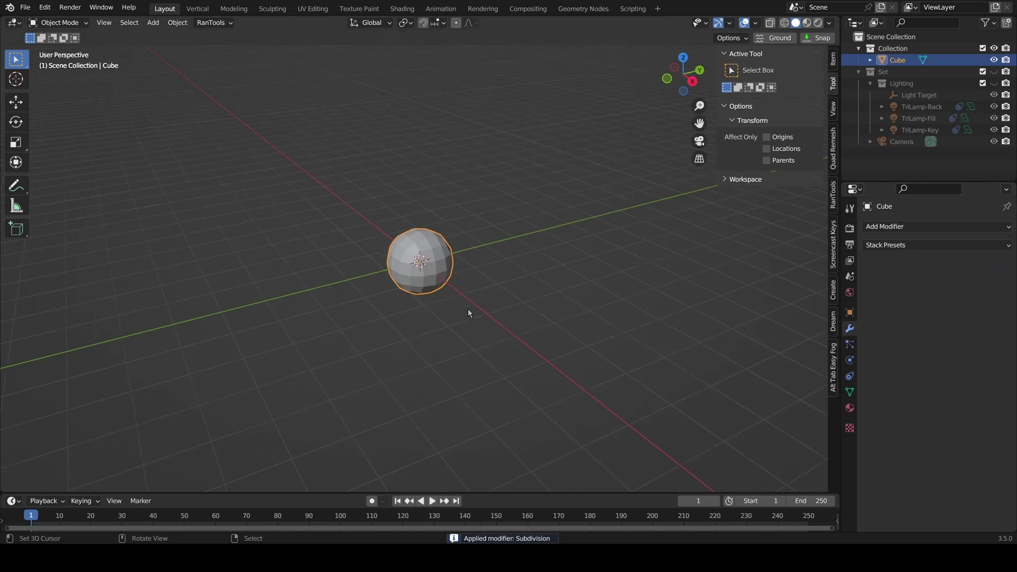
- Switch the rounded cube to Sculpt Mode, choose the Elastic Deform brush and enable X-axis symmetry
key(ctrl+Tab)
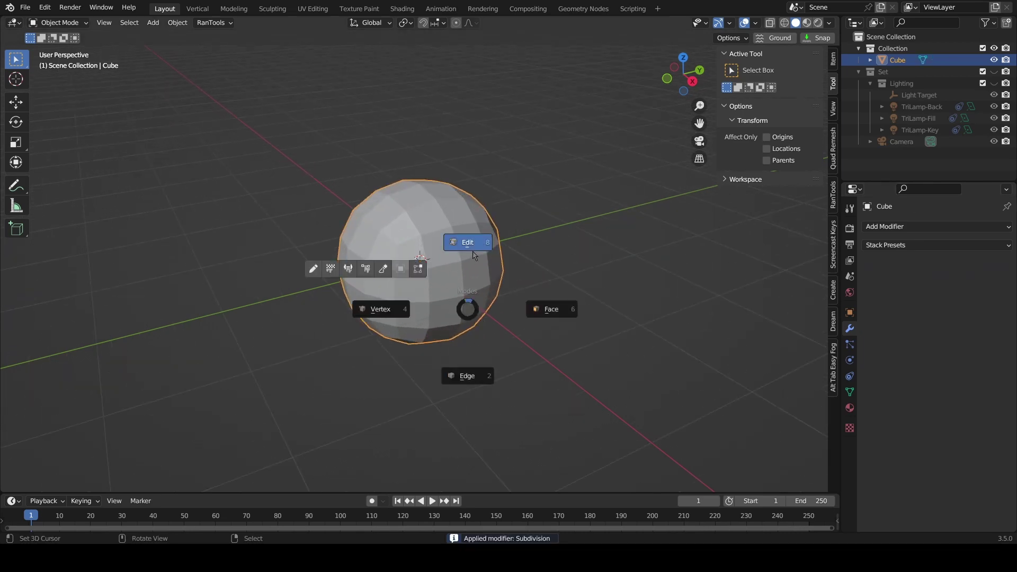
click(444, 259)
middle_drag(510, 272, 425, 276)
key(ctrl+Tab)
click(346, 243)
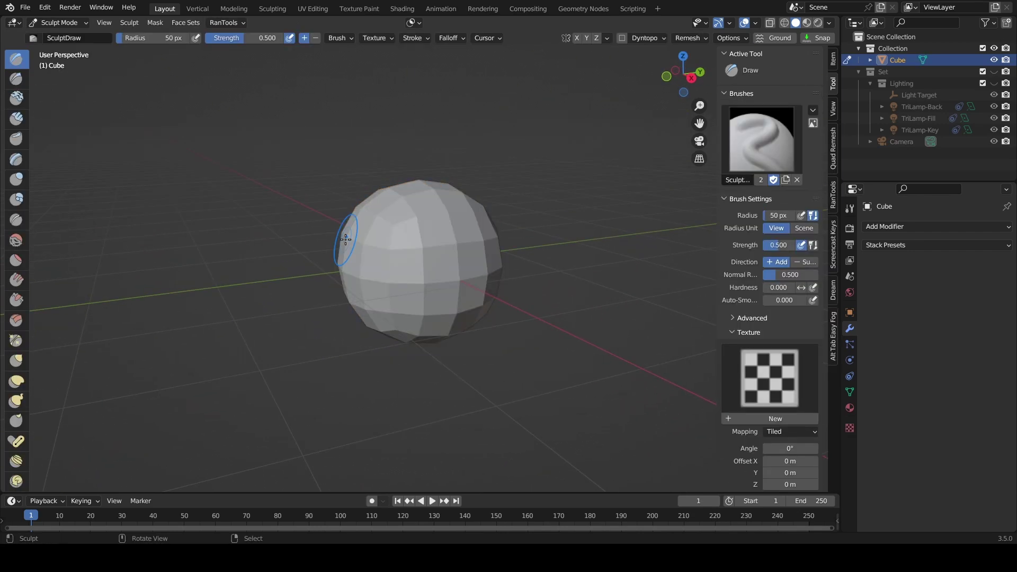
scroll(495, 265, down, 2)
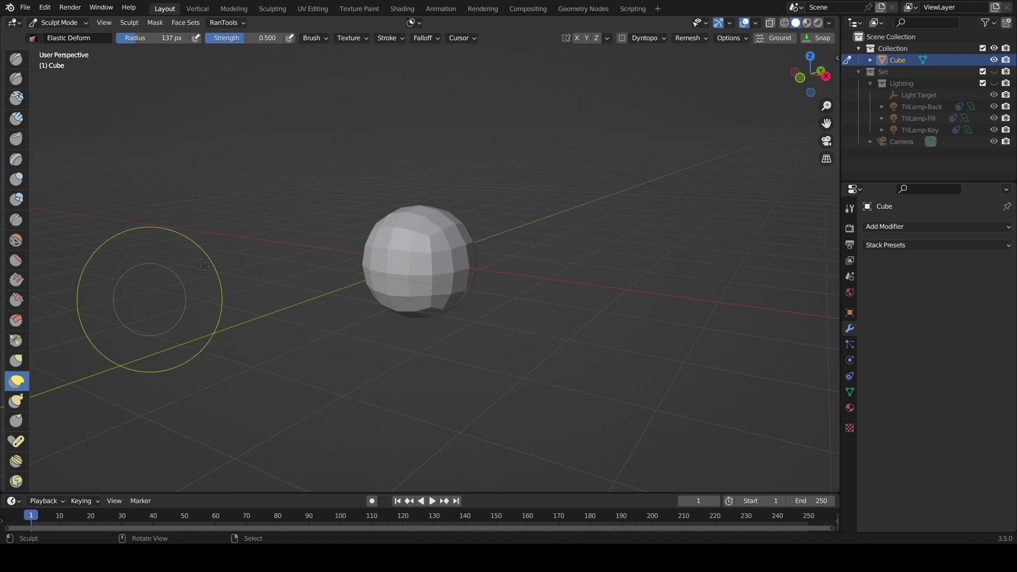
click(578, 38)
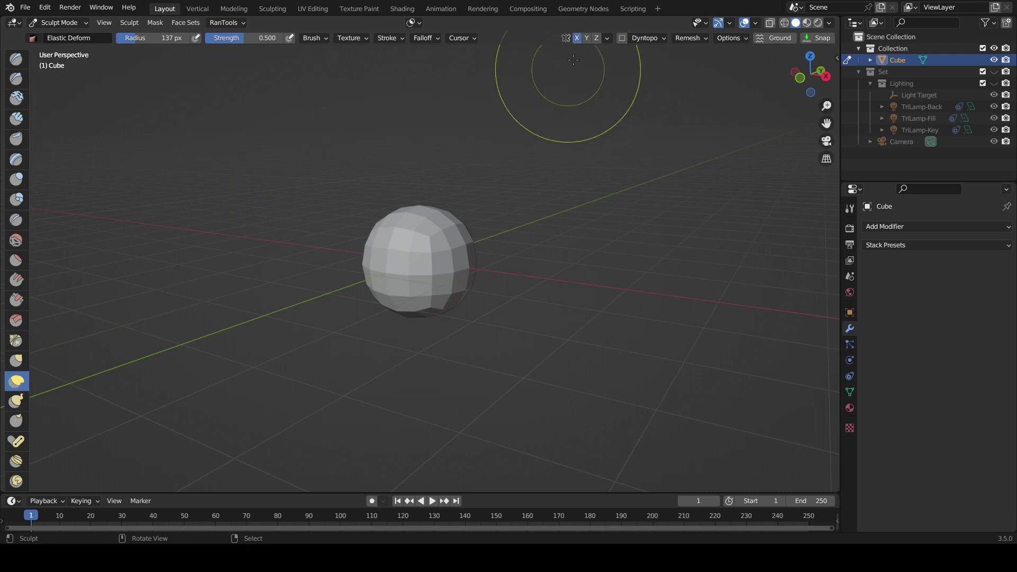
middle_drag(509, 229, 493, 231)
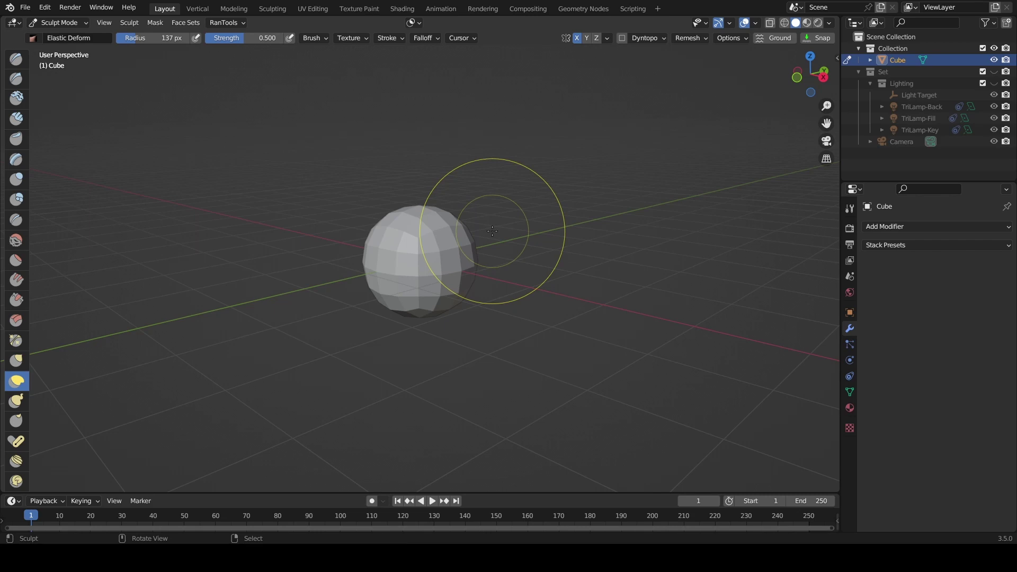
- Sculpt the ball's side profile with Elastic Deform, stretching it downward and forward into a rough head shape
key(KP_3)
mouse_move(492, 231)
mouse_down()
mouse_move(446, 269)
mouse_move(380, 297)
mouse_move(355, 333)
mouse_move(374, 375)
mouse_move(419, 342)
mouse_move(368, 273)
mouse_move(393, 336)
mouse_up()
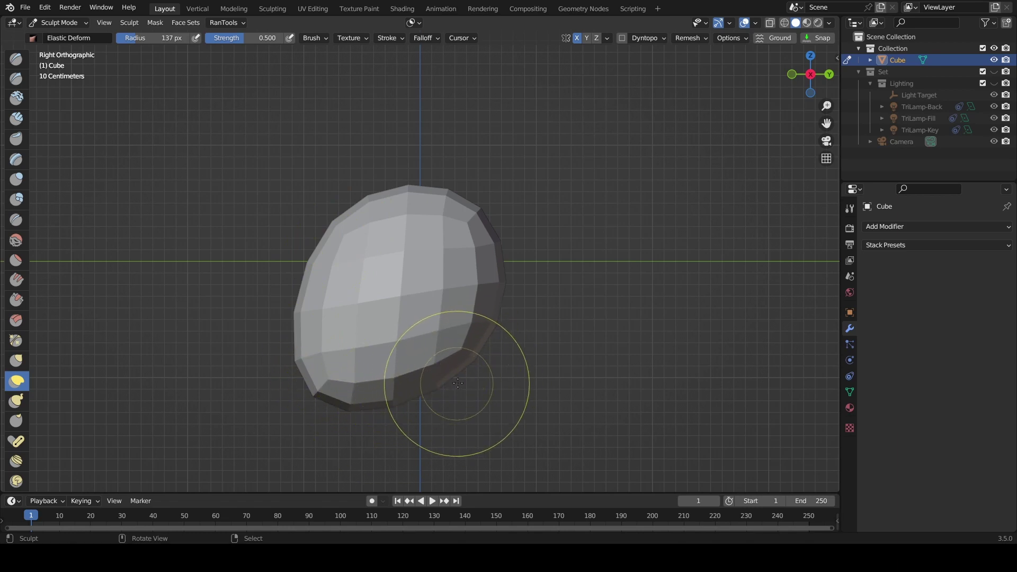
drag(431, 398, 414, 252)
mouse_move(300, 294)
mouse_down()
mouse_move(326, 291)
mouse_move(317, 301)
mouse_move(354, 380)
mouse_move(341, 363)
mouse_move(348, 355)
mouse_up()
- Narrow the head symmetrically from the front with Elastic Deform to form a taller, slimmer shape
key(KP_1)
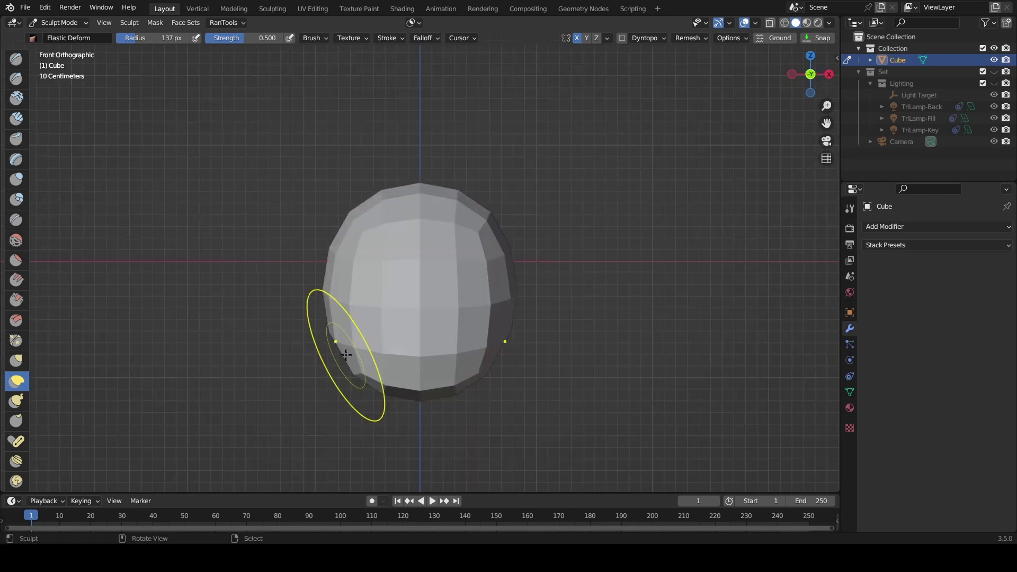
drag(512, 296, 466, 290)
mouse_move(512, 300)
middle_down()
mouse_move(421, 291)
mouse_move(458, 277)
mouse_move(440, 276)
mouse_move(465, 279)
mouse_move(374, 205)
middle_up()
middle_drag(412, 312, 483, 363)
mouse_move(491, 364)
mouse_down()
mouse_move(366, 364)
mouse_move(655, 364)
mouse_up()
mouse_move(655, 364)
middle_down()
mouse_move(573, 354)
mouse_move(604, 370)
middle_up()
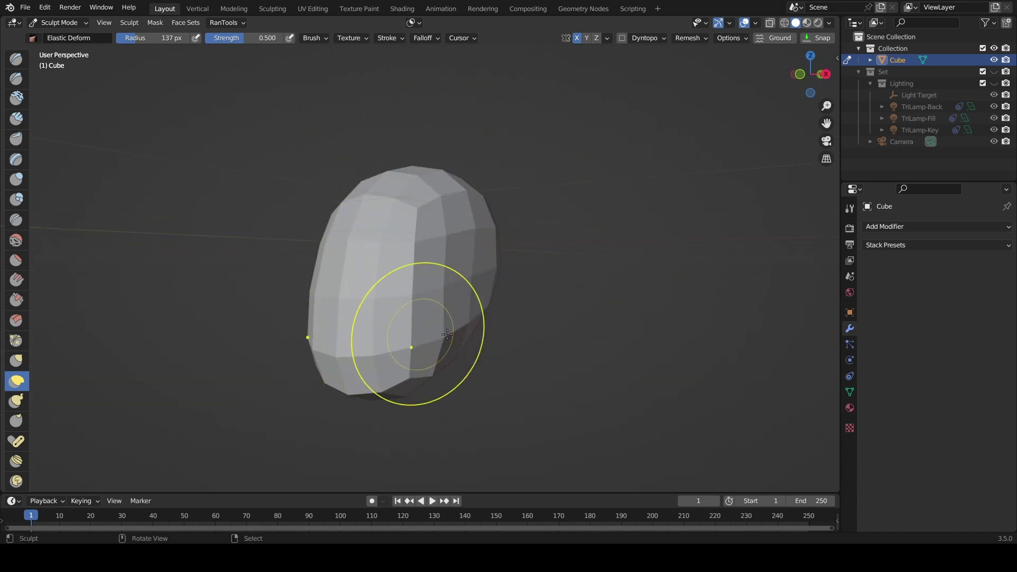
mouse_move(536, 339)
middle_down()
mouse_move(588, 339)
mouse_move(534, 340)
mouse_move(624, 326)
middle_up()
- Switch the sculpted head to Edit Mode with face selection
key(Tab)
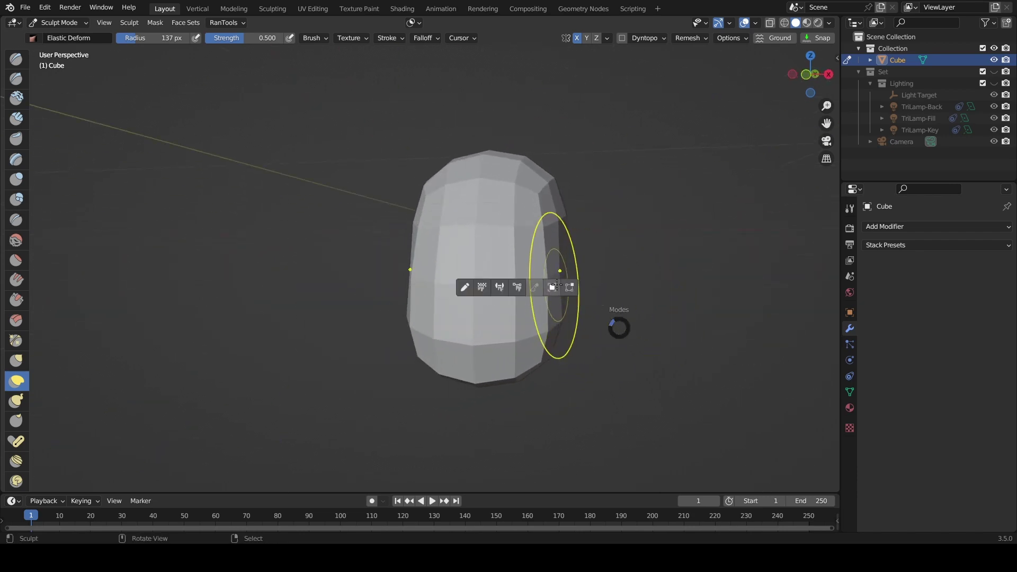
click(571, 290)
shift+middle_drag(573, 291, 520, 213)
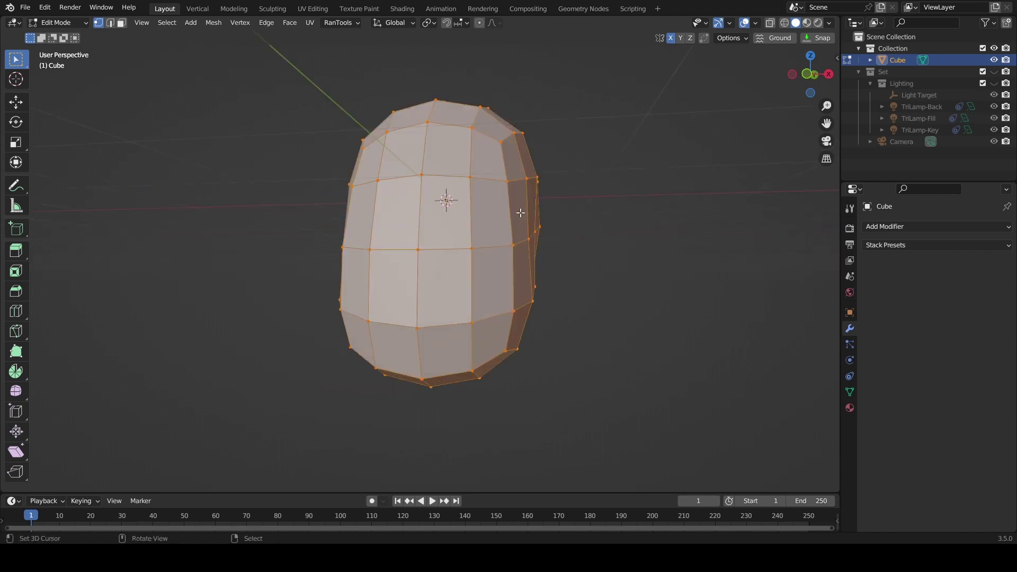
key(3)
- Examine the faces across the front of the head row by row to identify the eye, nose and mouth region
click(490, 169)
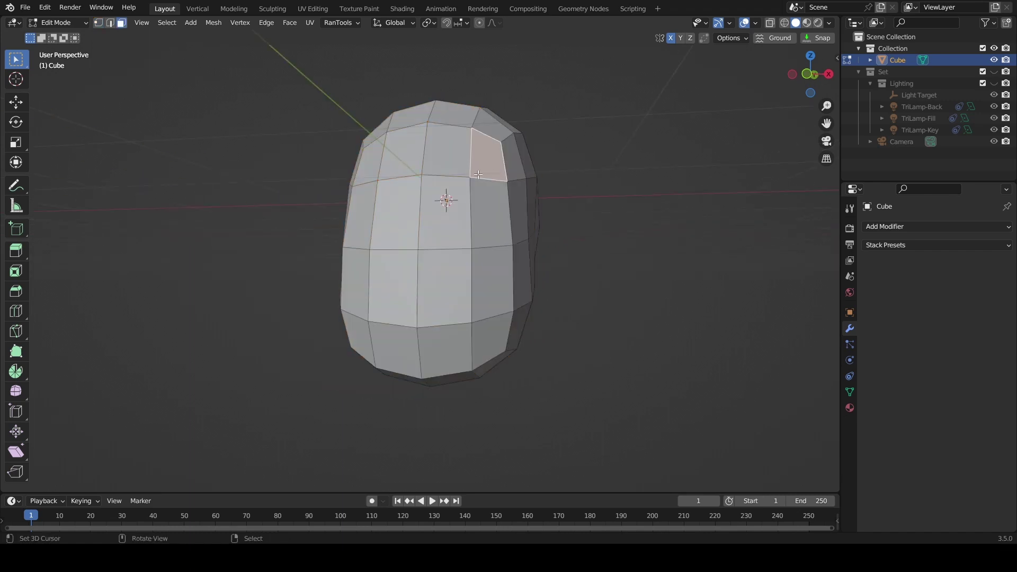
click(428, 217)
right_click(369, 170)
right_click(406, 163)
right_click(460, 161)
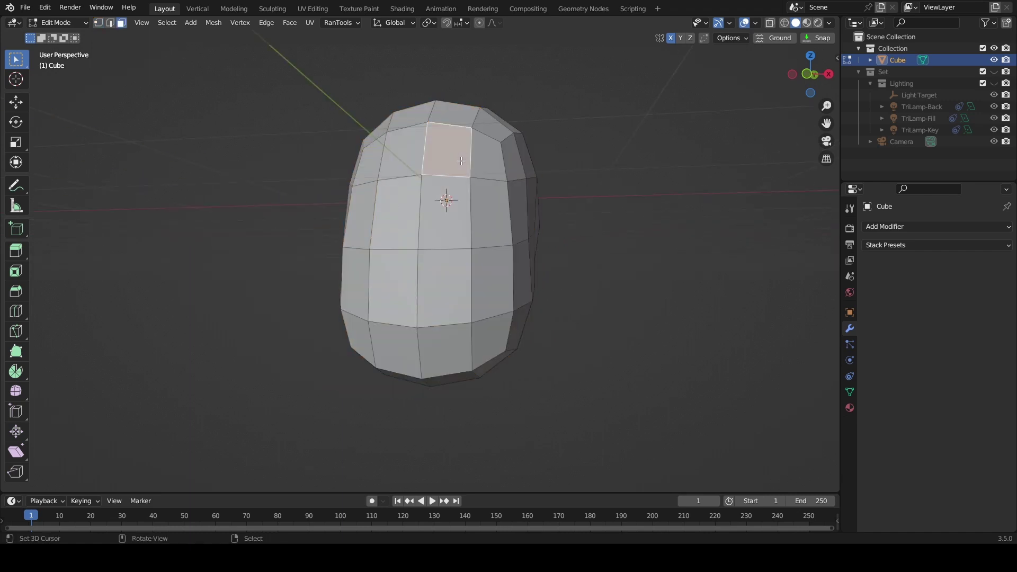
right_click(485, 163)
right_click(449, 160)
right_click(408, 159)
right_click(374, 164)
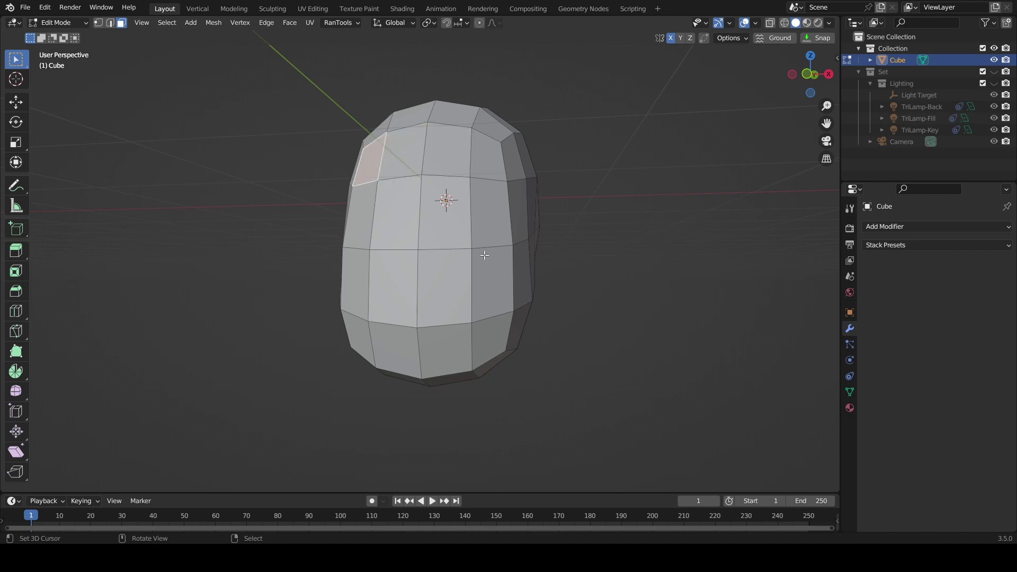
right_click(487, 226)
right_click(444, 220)
right_click(391, 215)
right_click(369, 215)
middle_drag(453, 296, 472, 288)
right_click(506, 286)
right_click(467, 287)
right_click(424, 287)
click(376, 332)
click(469, 339)
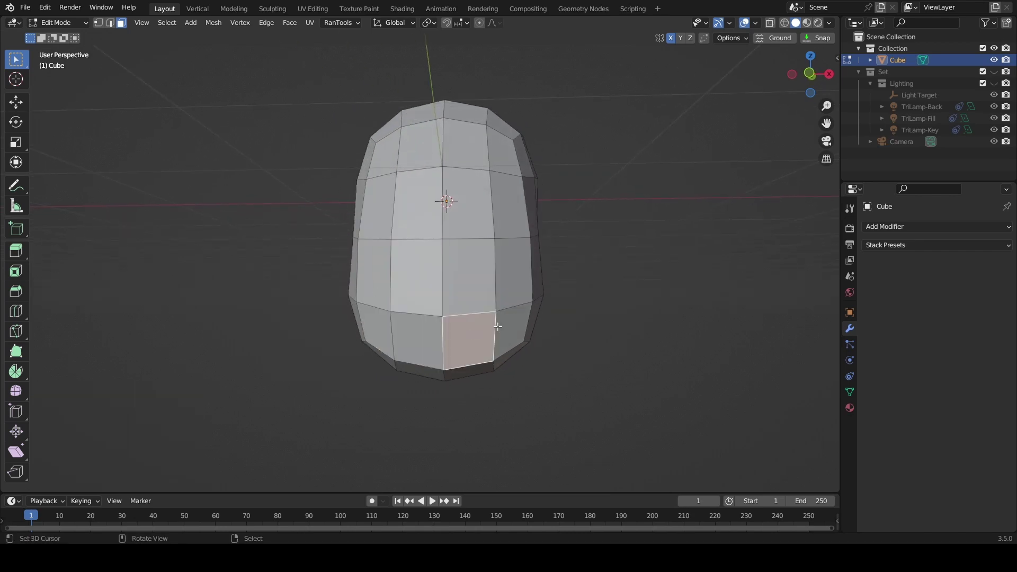
click(511, 320)
click(466, 280)
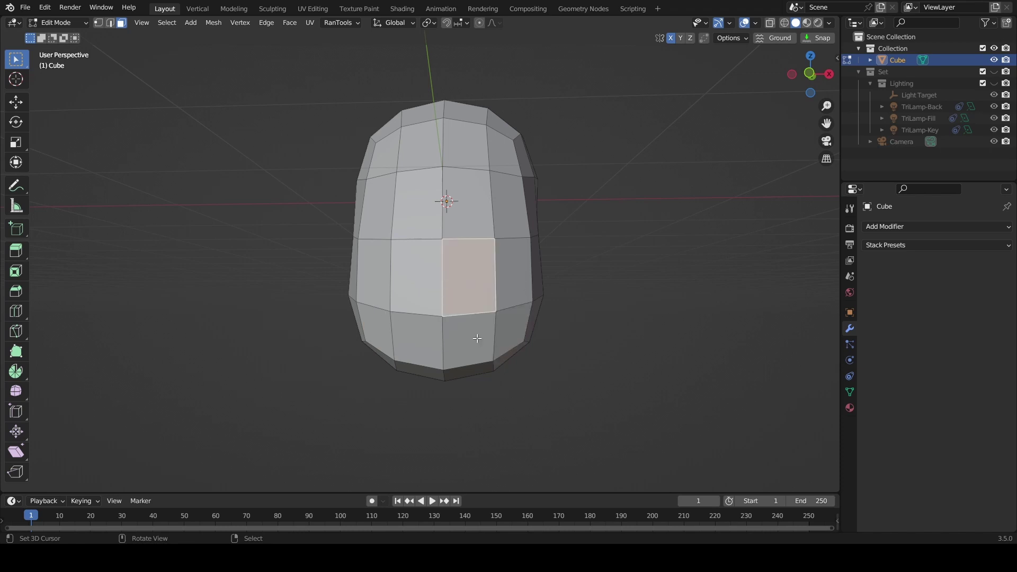
- Select the block of front faces, four wide and three high, and inset them about 0.067 m
middle_drag(518, 324, 417, 302)
click(496, 218)
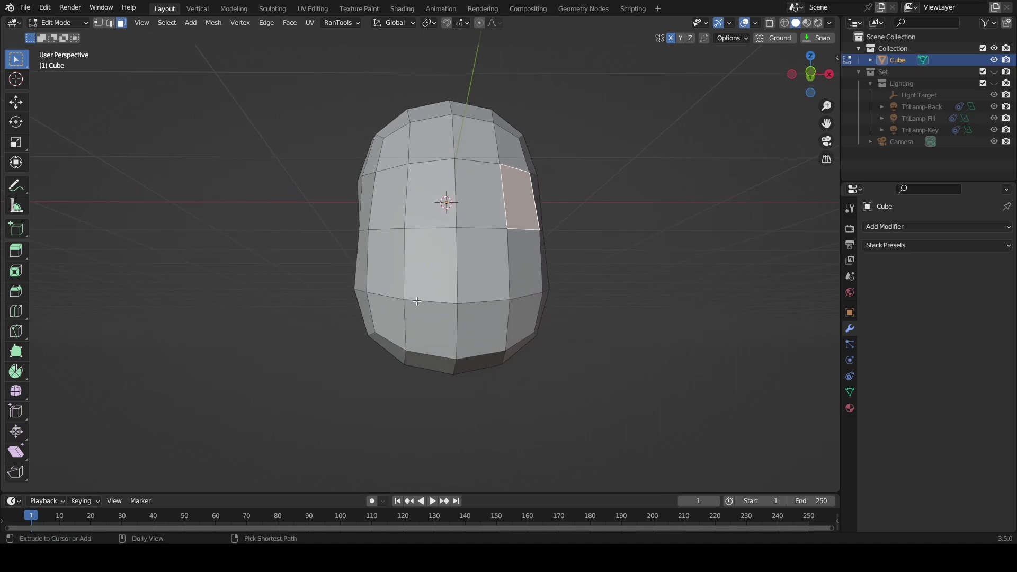
ctrl+shift+click(396, 310)
middle_drag(516, 218, 610, 232)
key(i)
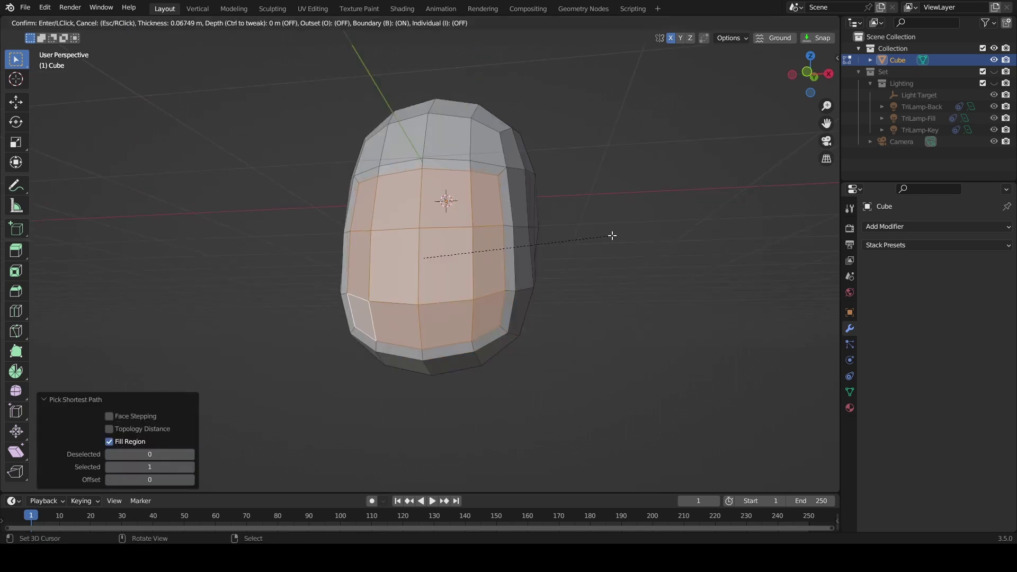
click(612, 235)
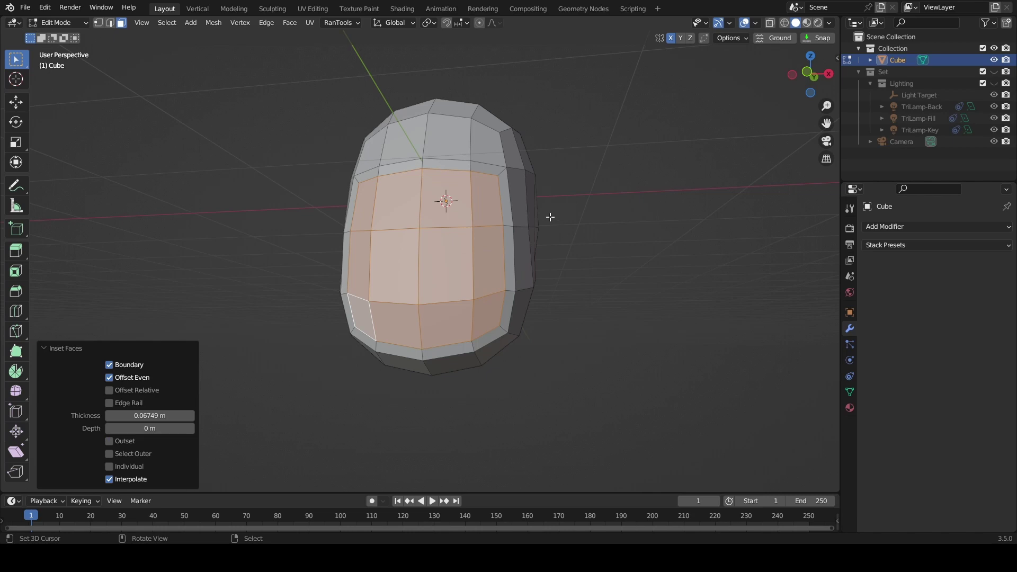
- Select the vertical centre edge loop of the head and bevel it into a band with four segments
right_click(501, 172)
alt+right_click(505, 178)
mouse_move(525, 213)
middle_down()
mouse_move(589, 211)
mouse_move(536, 223)
middle_up()
key(2)
alt+right_click(457, 273)
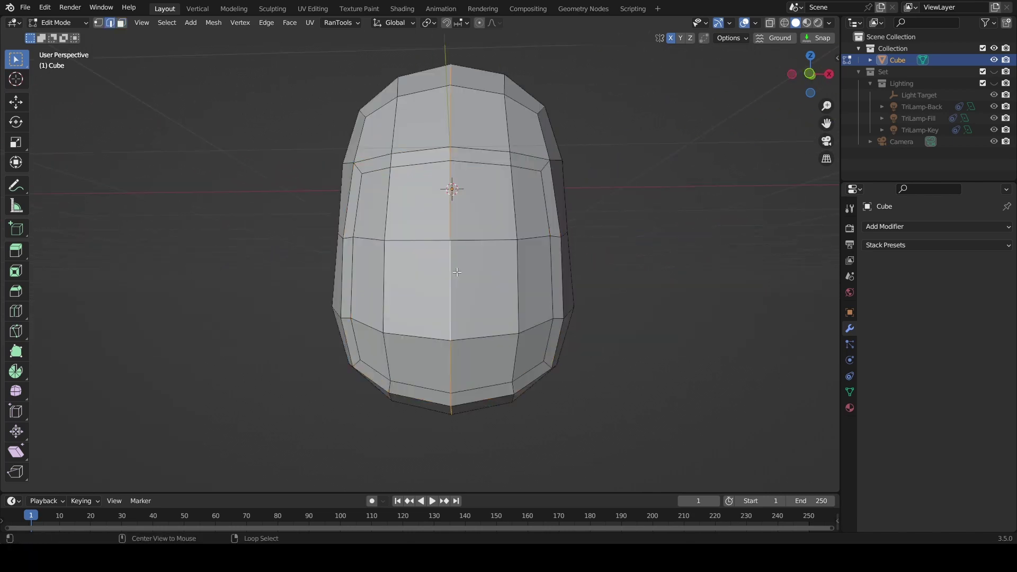
middle_drag(521, 268, 504, 251)
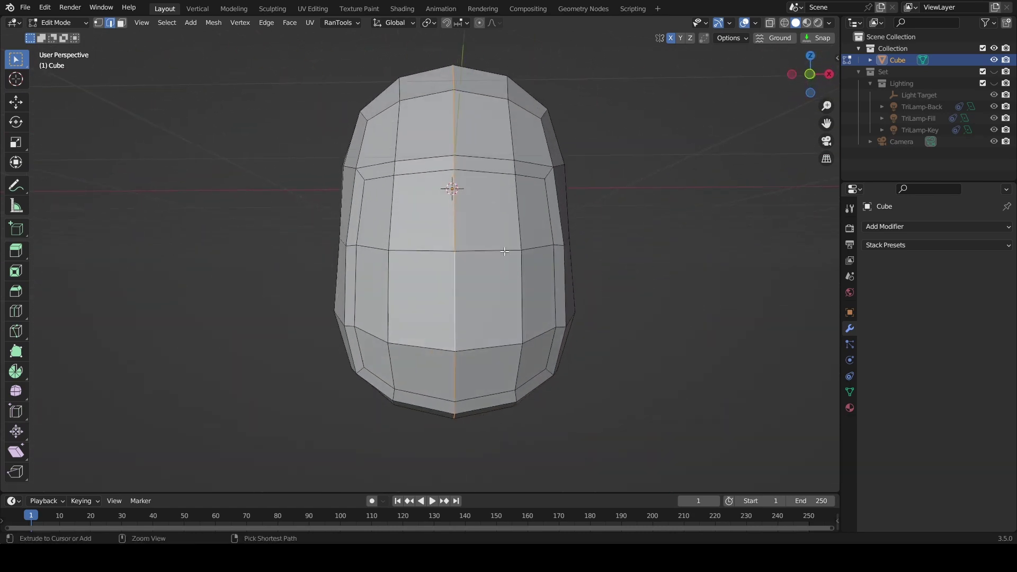
key(ctrl+b)
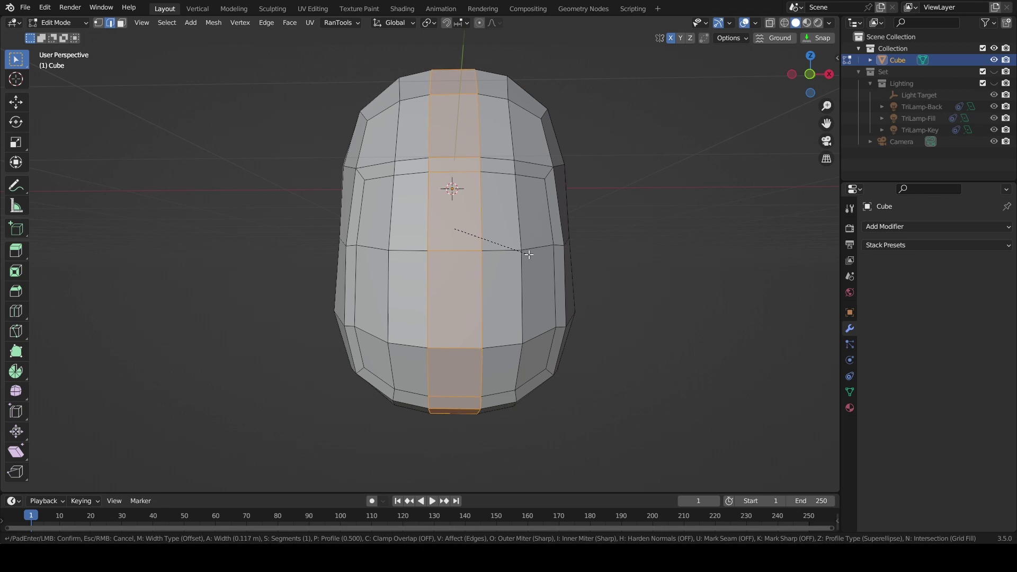
scroll(529, 255, up, 3)
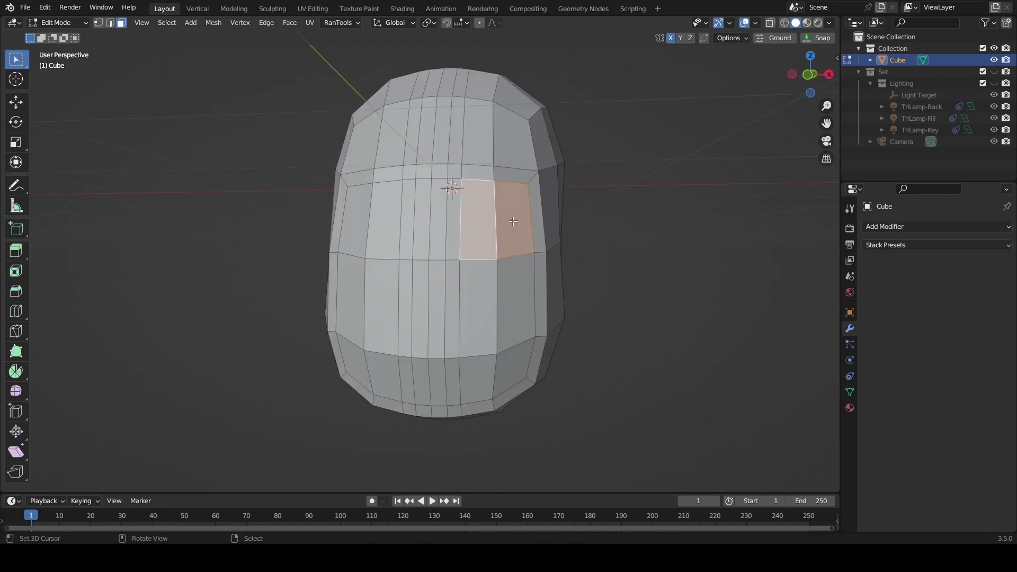
- Select the two upper faces on each side of the centre band and inset them about 0.047 m as eye areas
middle_drag(484, 218, 492, 218)
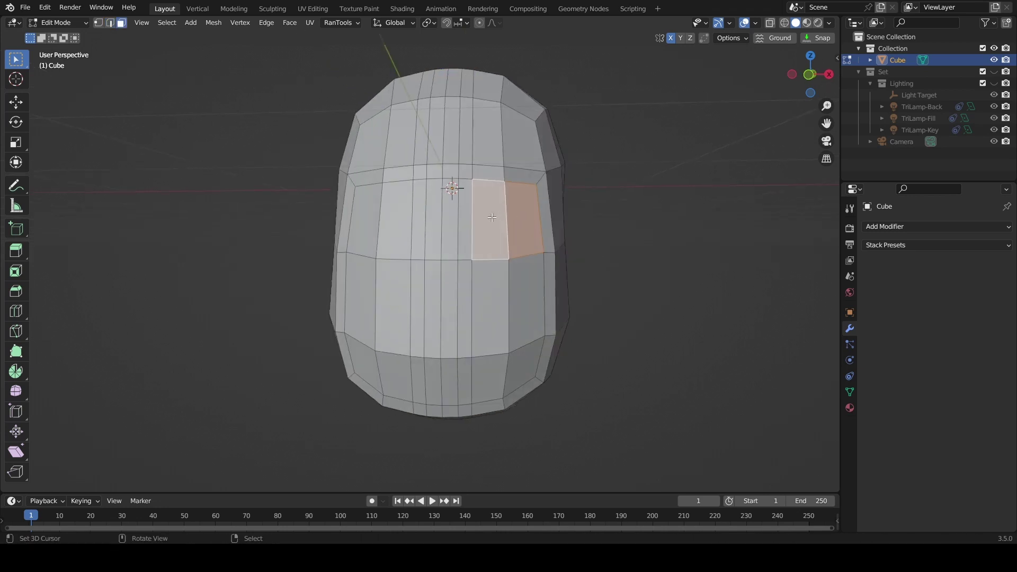
shift+click(369, 209)
shift+click(403, 216)
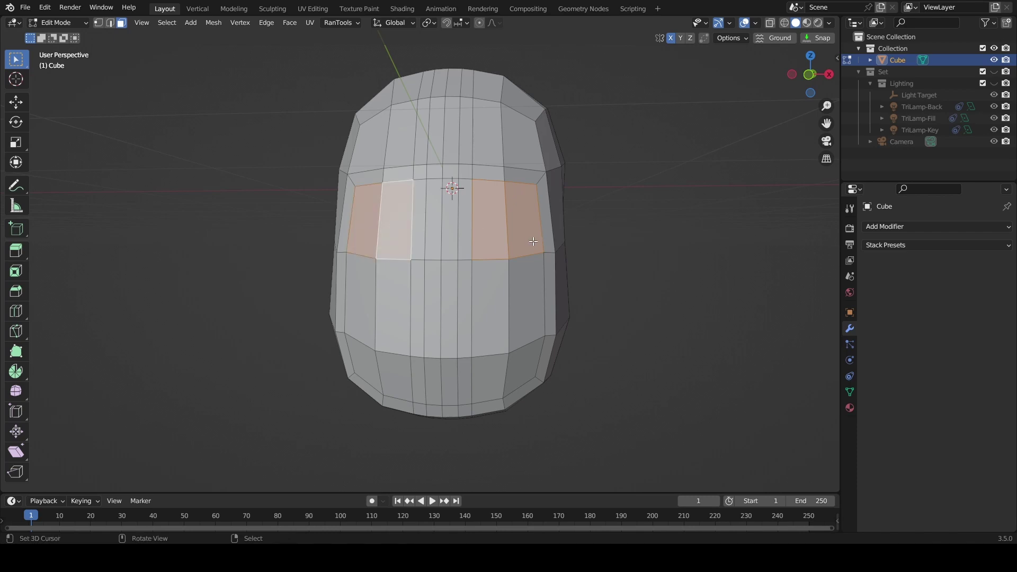
key(i)
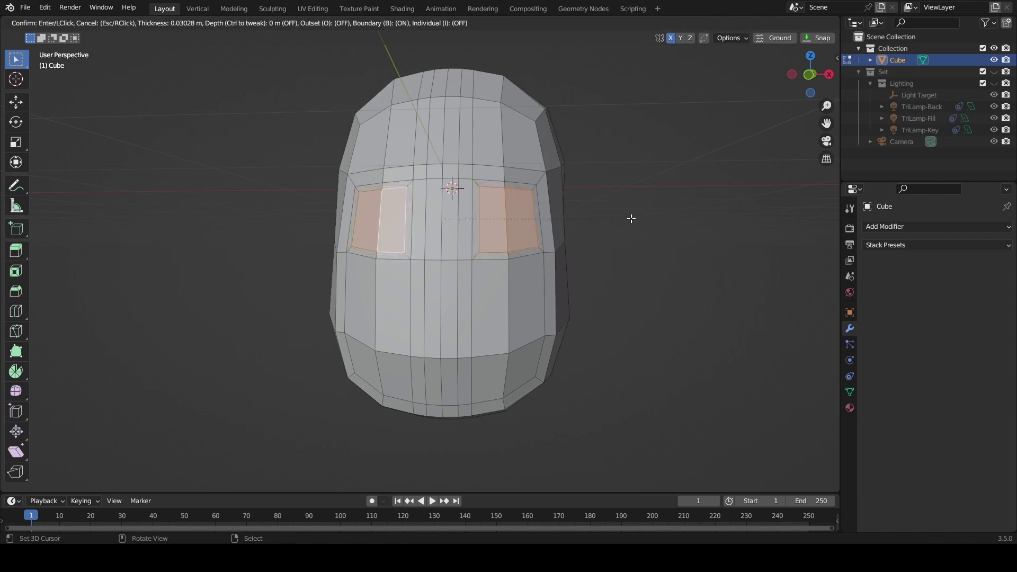
click(628, 219)
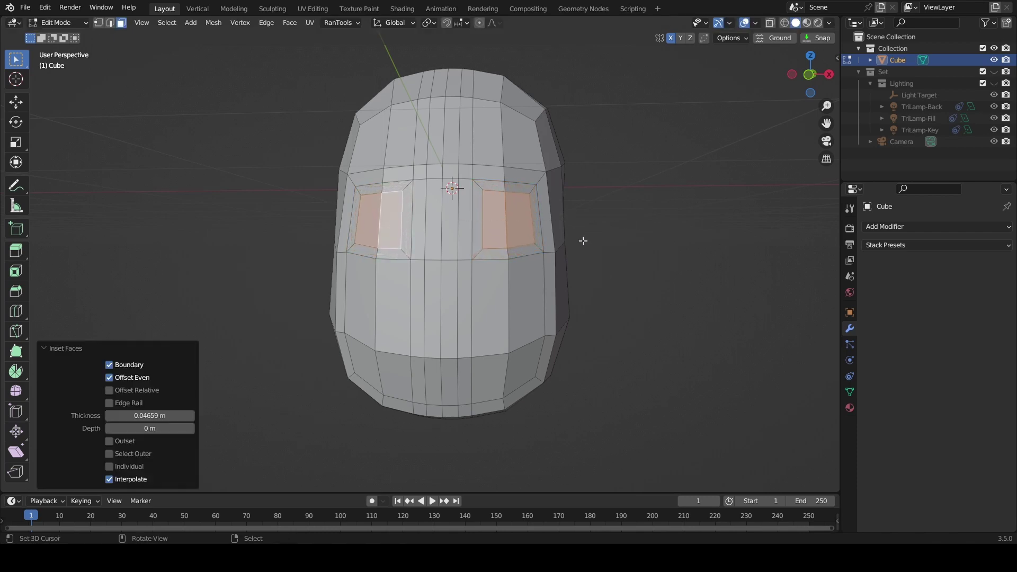
- Add one horizontal loop cut around the head through the middle of both eye areas, without sliding it
mouse_move(545, 227)
middle_down()
mouse_move(516, 235)
mouse_move(552, 234)
middle_up()
key(ctrl+r)
click(516, 235)
right_click(515, 235)
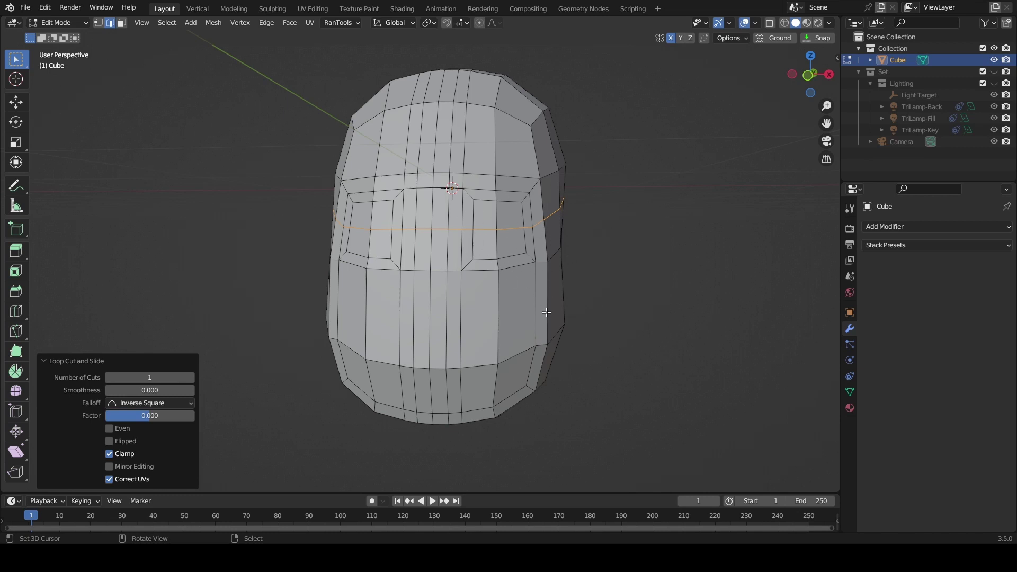
mouse_move(541, 309)
middle_down()
mouse_move(520, 300)
mouse_move(557, 311)
middle_up()
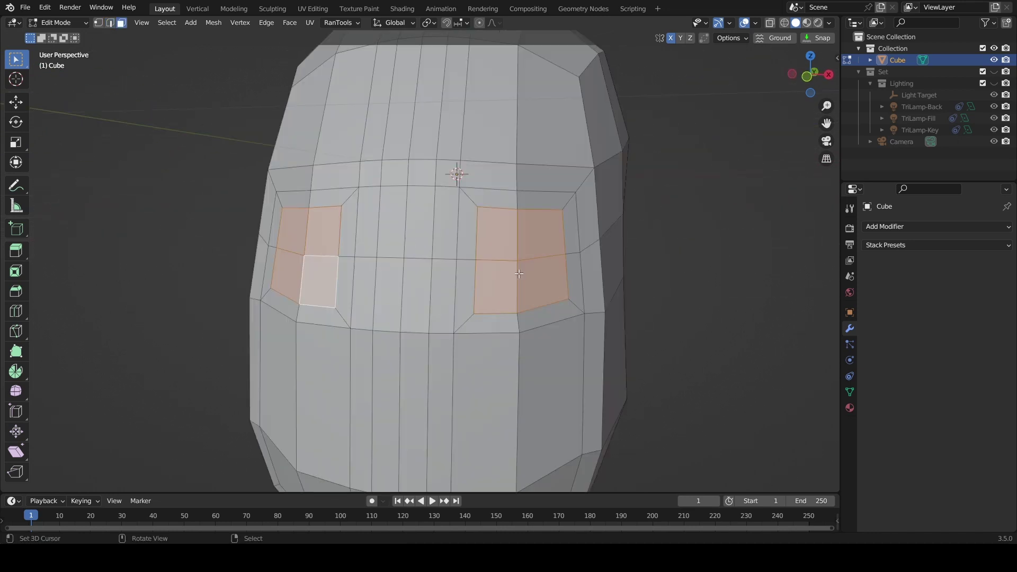
- Inset the selected eye faces about 0.027 m and extrude them about 0.139 m back into the head along global Y
key(i)
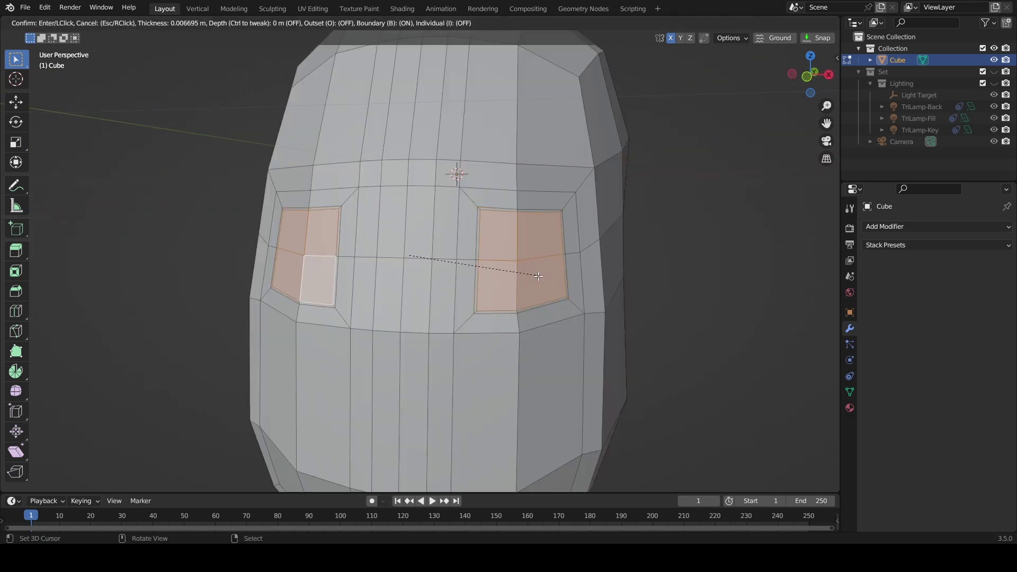
click(531, 277)
middle_drag(534, 290, 504, 291)
key(e)
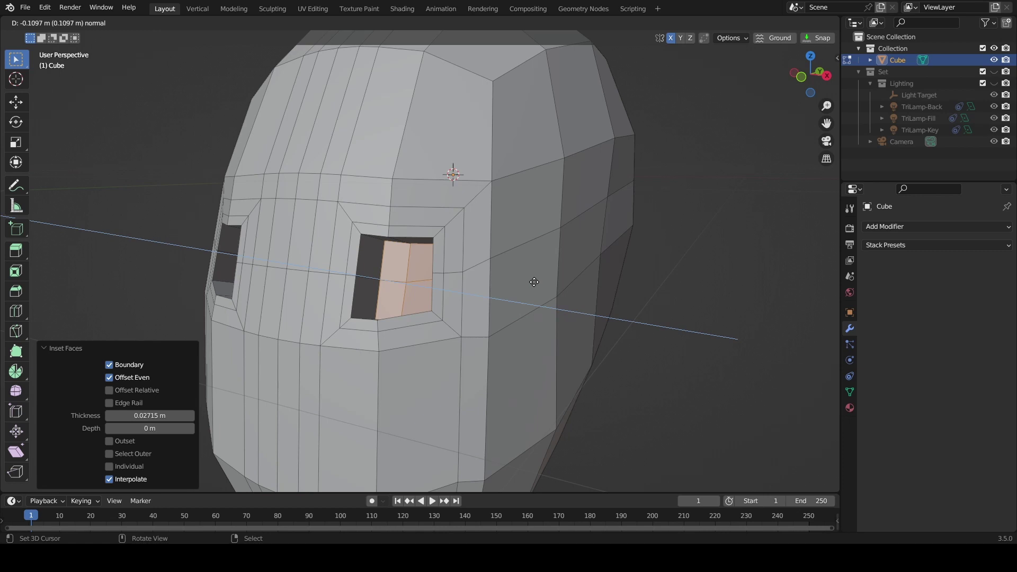
key(y)
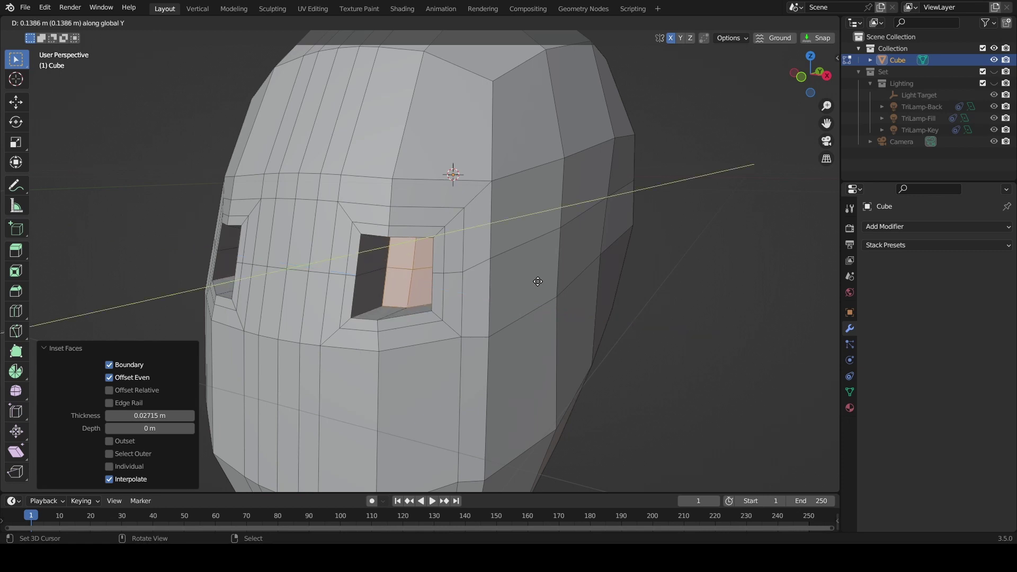
click(538, 282)
- Set the pivot point to Individual Origins and scale down the back faces of both eye sockets
middle_drag(522, 268, 656, 260)
click(430, 23)
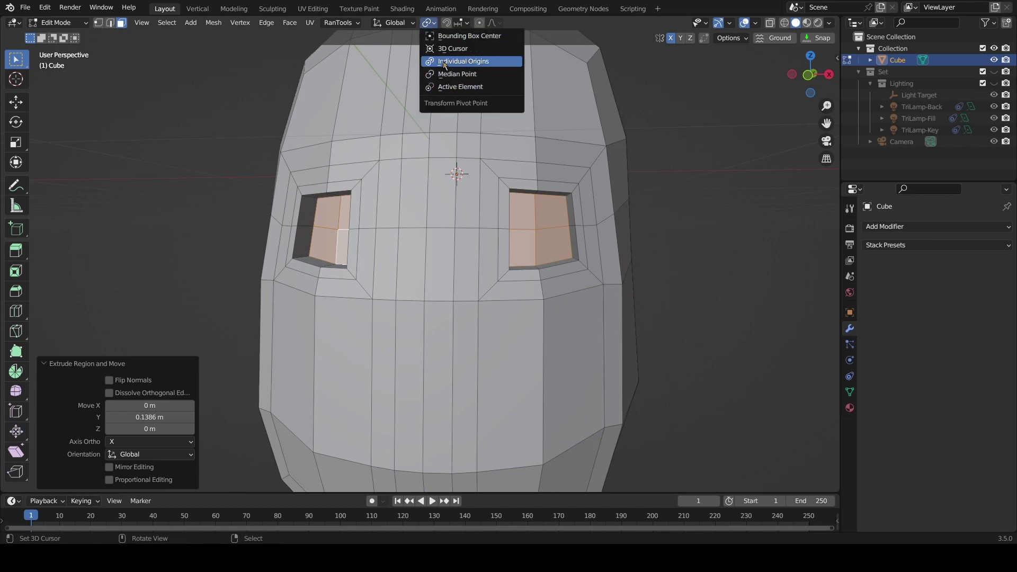
click(463, 62)
key(s)
middle_drag(509, 175, 564, 185)
click(543, 195)
- Add one unslid loop cut around the inner walls of each eye socket and clear the selection
key(ctrl+r)
click(564, 184)
right_click(564, 184)
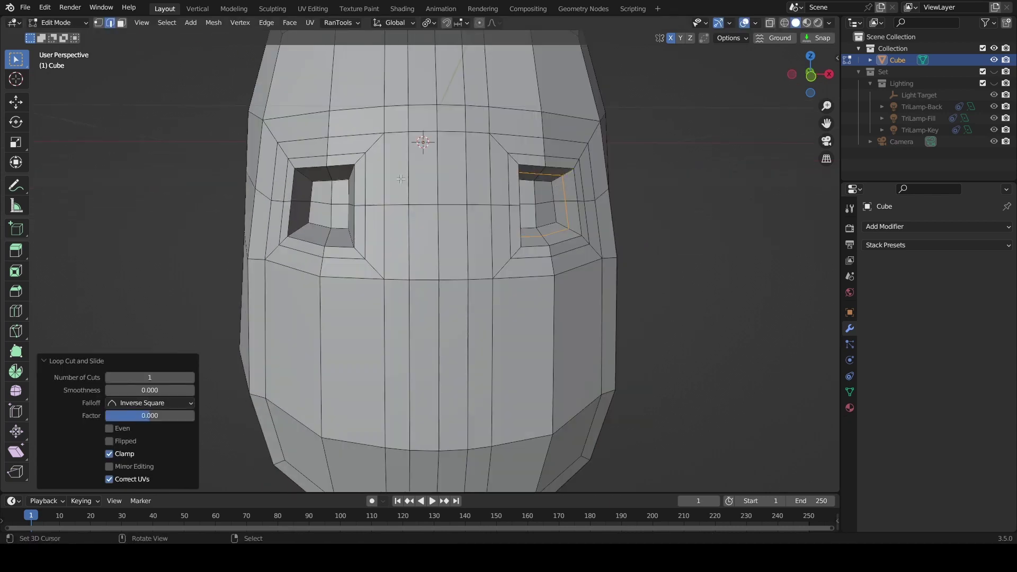
key(ctrl+r)
click(310, 177)
right_click(309, 178)
mouse_move(518, 237)
middle_down()
mouse_move(527, 239)
mouse_move(503, 246)
middle_up()
scroll(530, 273, down, 3)
key(alt+a)
scroll(534, 275, up, 3)
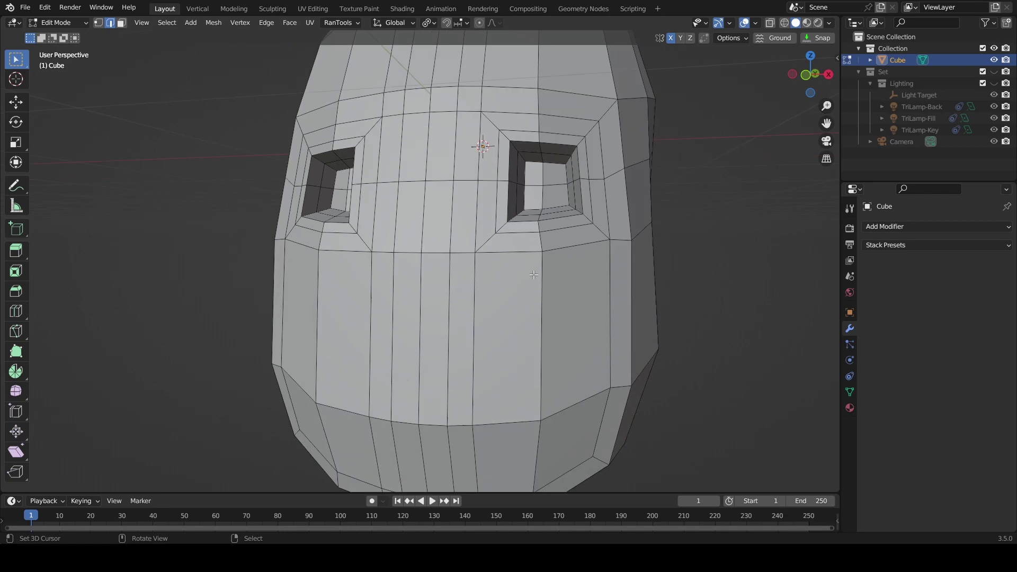
middle_drag(546, 286, 558, 282)
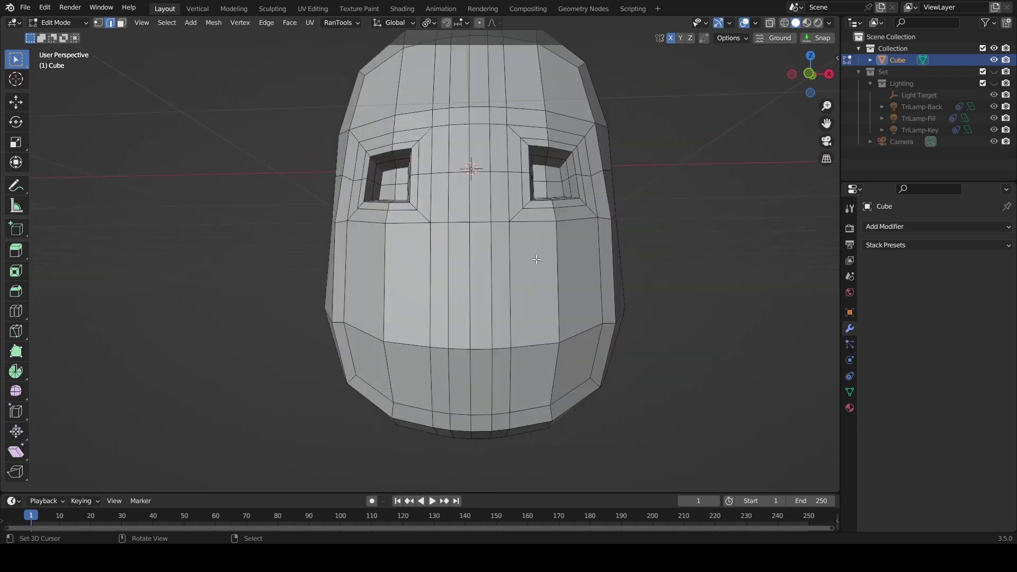
key(3)
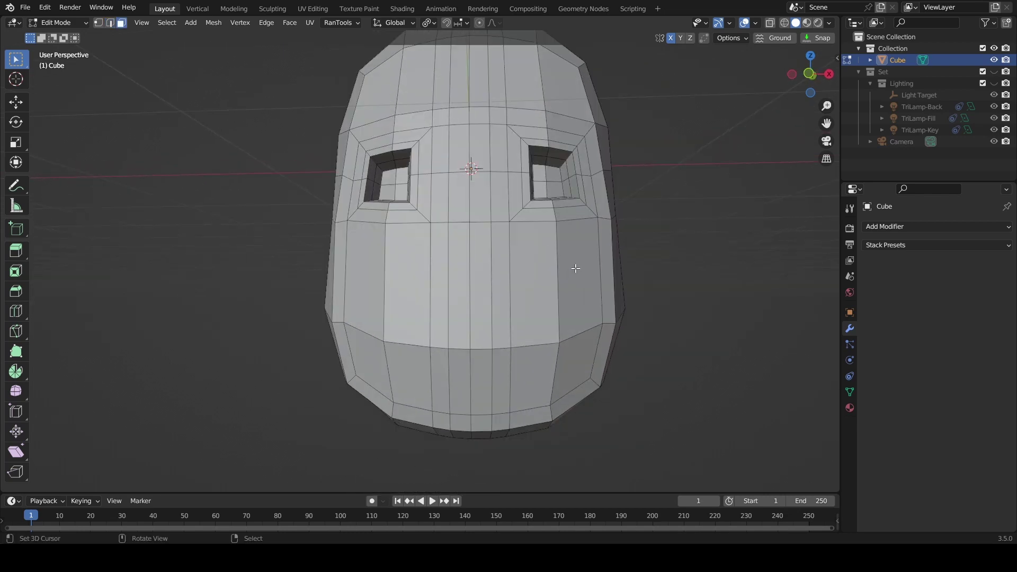
click(572, 271)
ctrl+shift+click(384, 355)
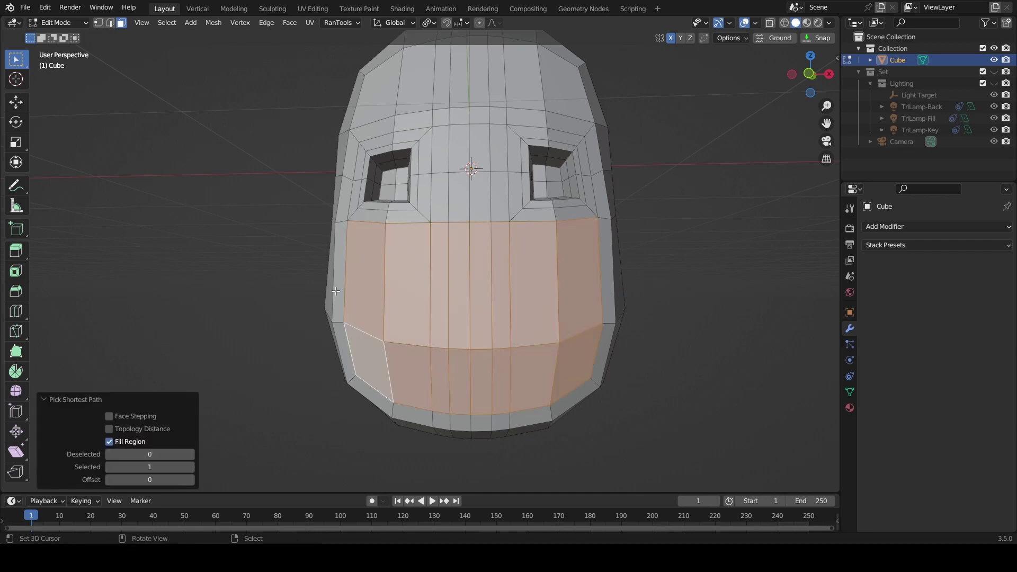
click(569, 281)
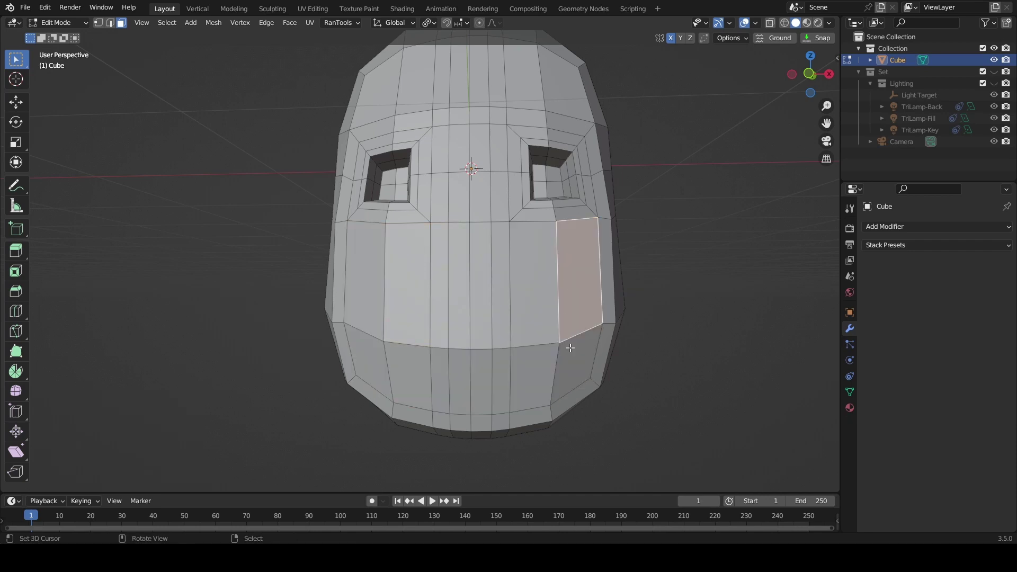
key(ctrl+z)
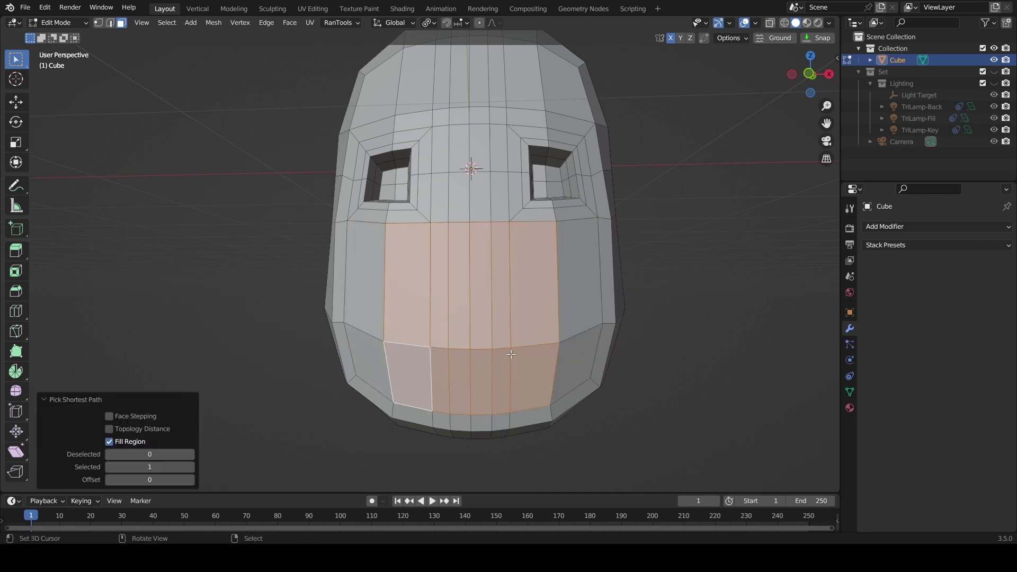
key(alt+a)
- Add one horizontal loop cut through the tall face row between the eyes and mouth area, without sliding it
key(ctrl+r)
click(602, 267)
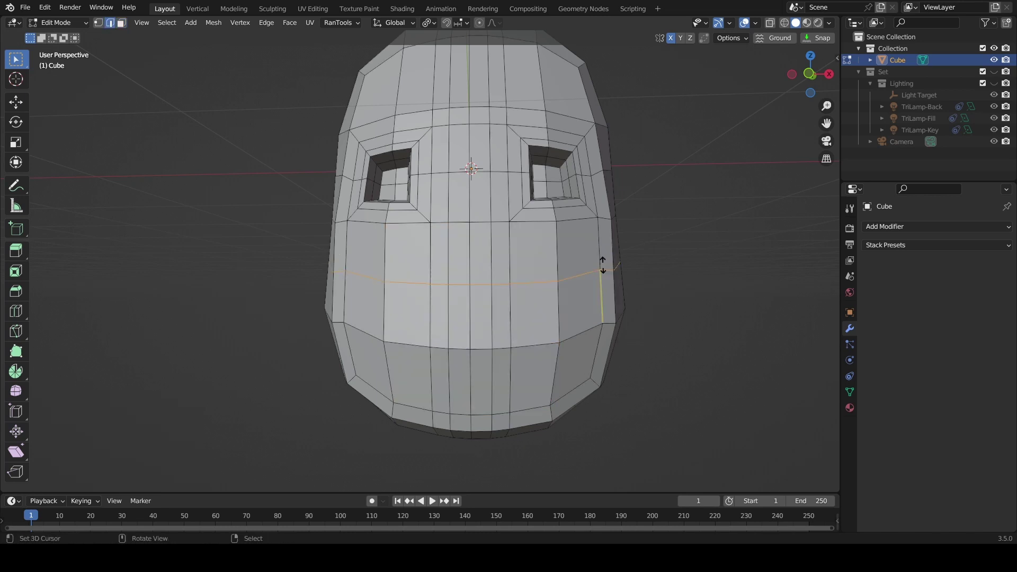
right_click(602, 267)
- Select the central block of lower front faces, six wide and three high, and inset it about 0.056 m
key(ctrl+z)
key(ctrl+z)
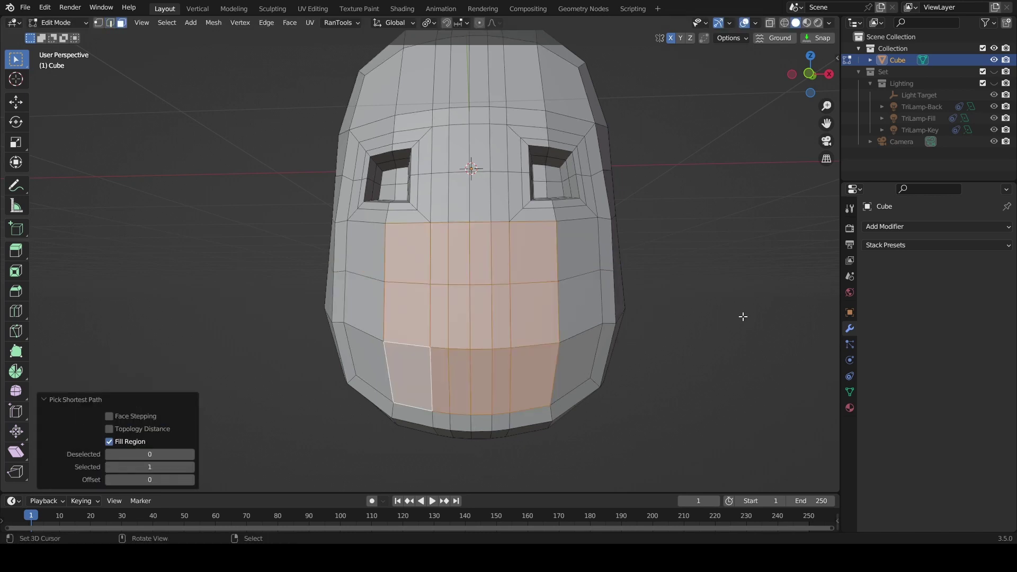
key(i)
click(727, 320)
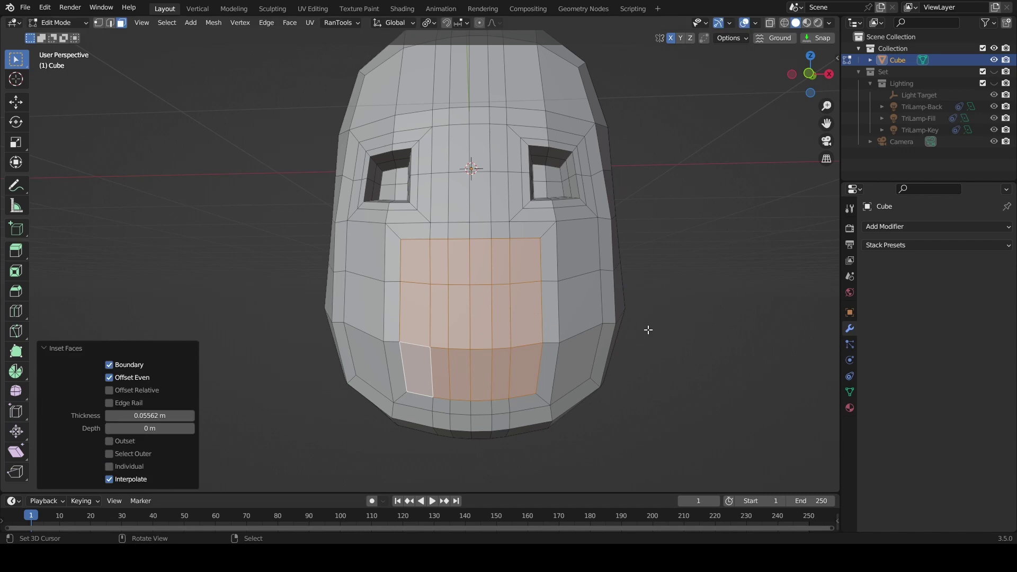
- Select the lowest row of faces in the inset block and inset it about 0.066 m as the mouth area
key(ctrl+z)
key(ctrl+z)
key(i)
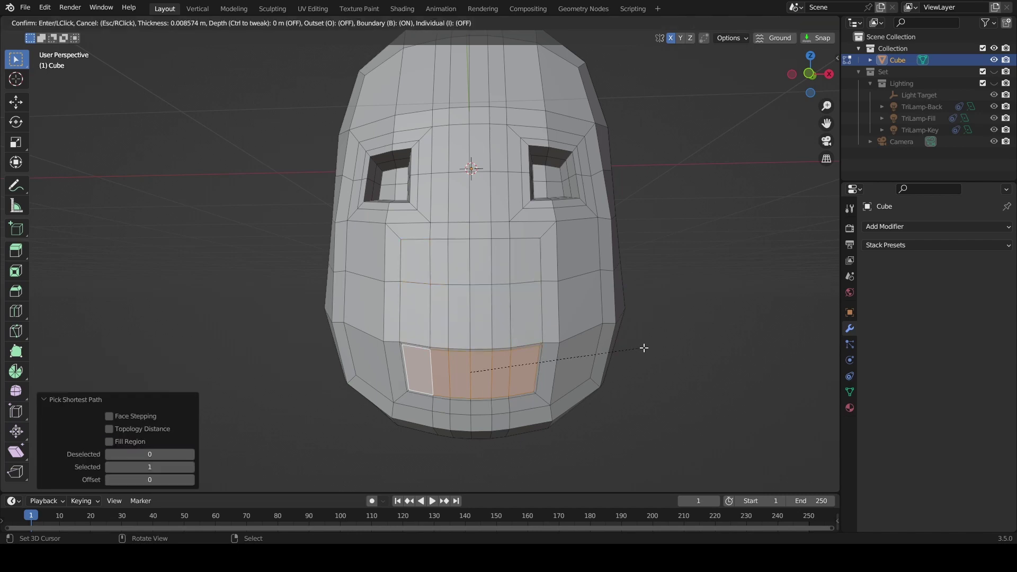
click(621, 352)
- Extrude the mouth faces about 0.143 m into the head along global Y and scale them to about 0.797
middle_drag(621, 352, 482, 369)
key(g)
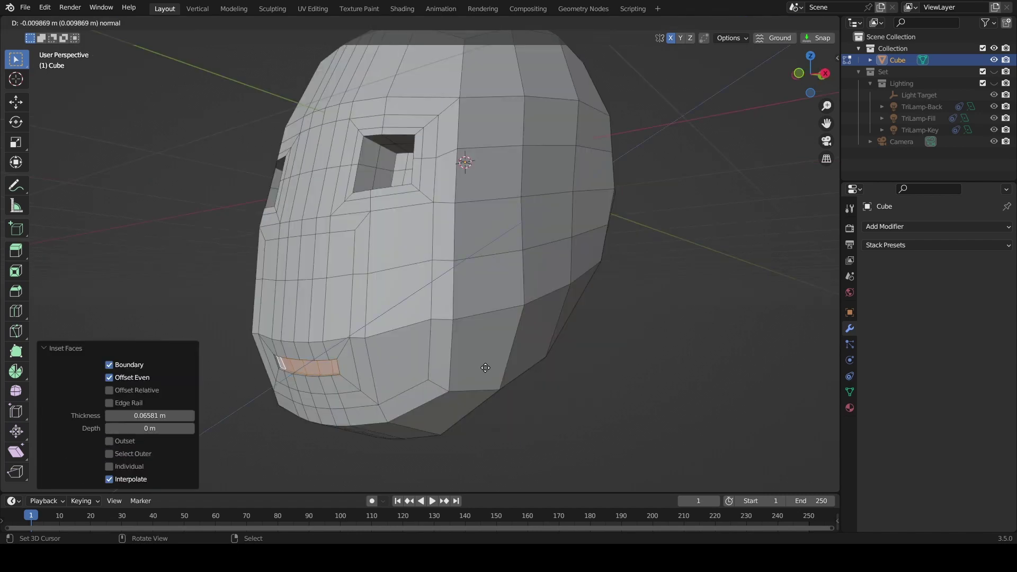
key(y)
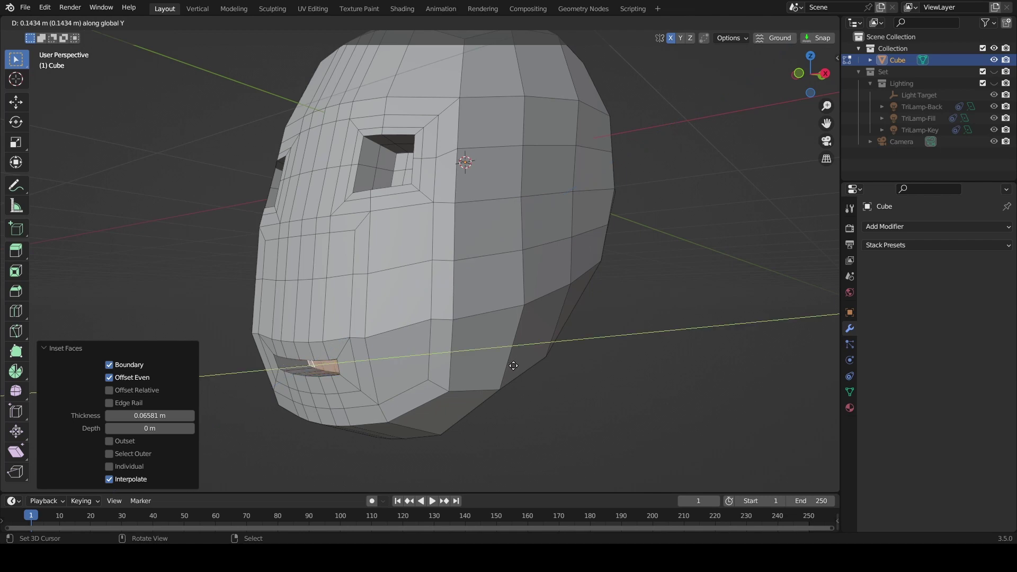
click(513, 366)
middle_drag(513, 365, 475, 342)
key(s)
click(475, 342)
- Add multiple loop cuts around the inner walls of the mouth cavity
key(ctrl+r)
scroll(391, 278, up, 1)
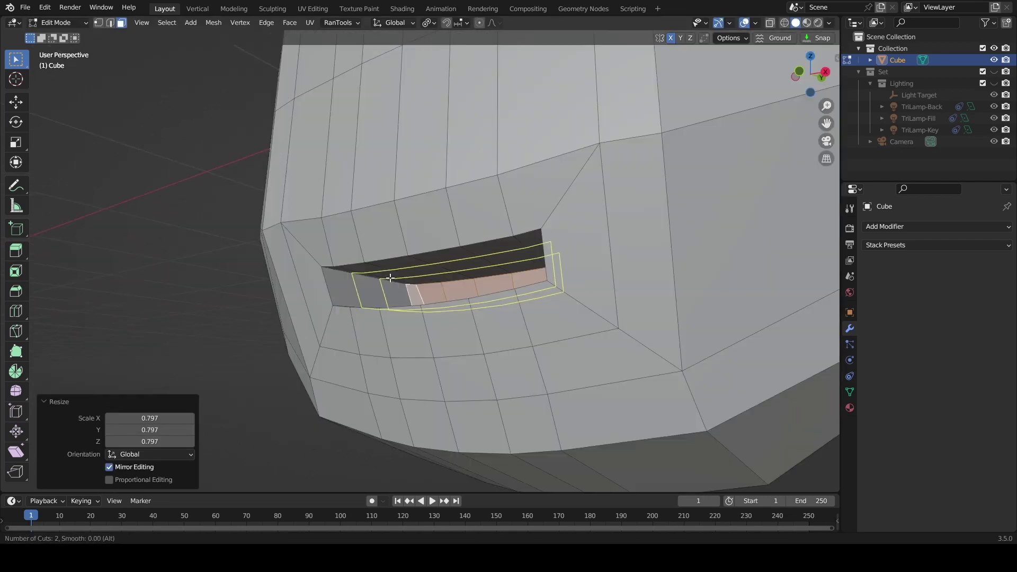
scroll(390, 278, up, 1)
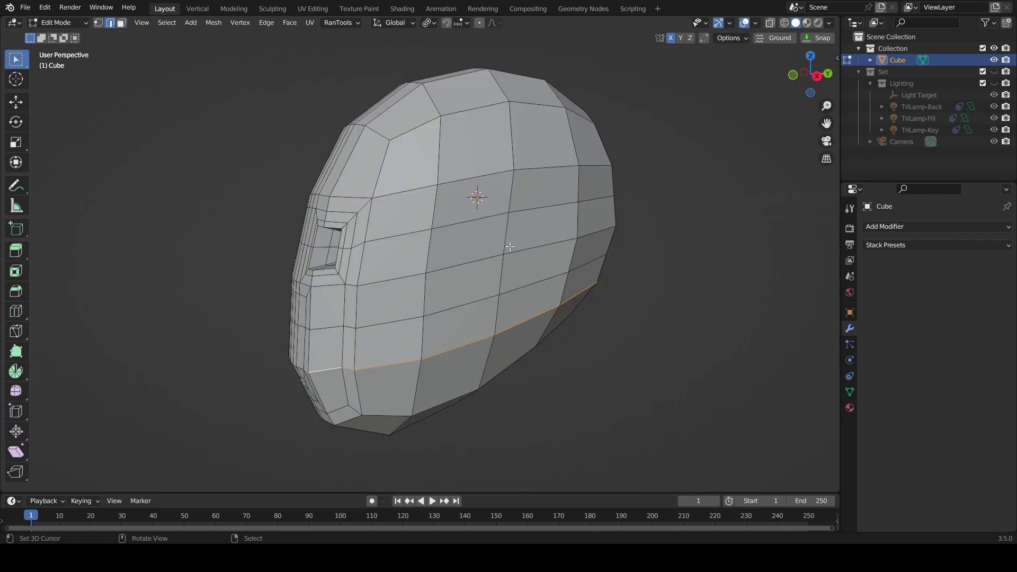
- Select the column of three side faces starting at eye height and inset it twice, about 0.029 m and about 0.04 m
middle_drag(510, 248, 523, 247)
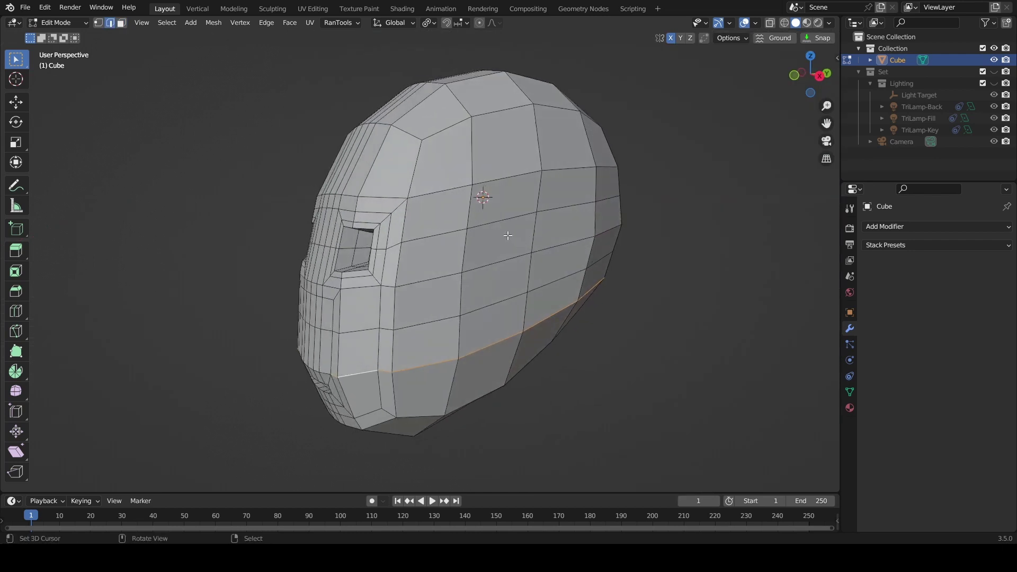
middle_drag(419, 227, 354, 199)
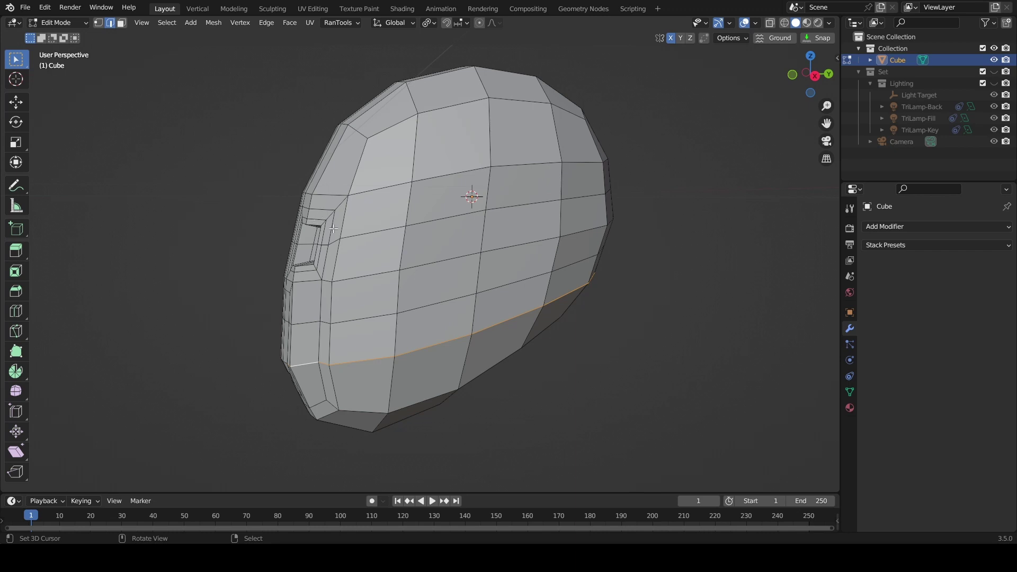
key(3)
click(444, 239)
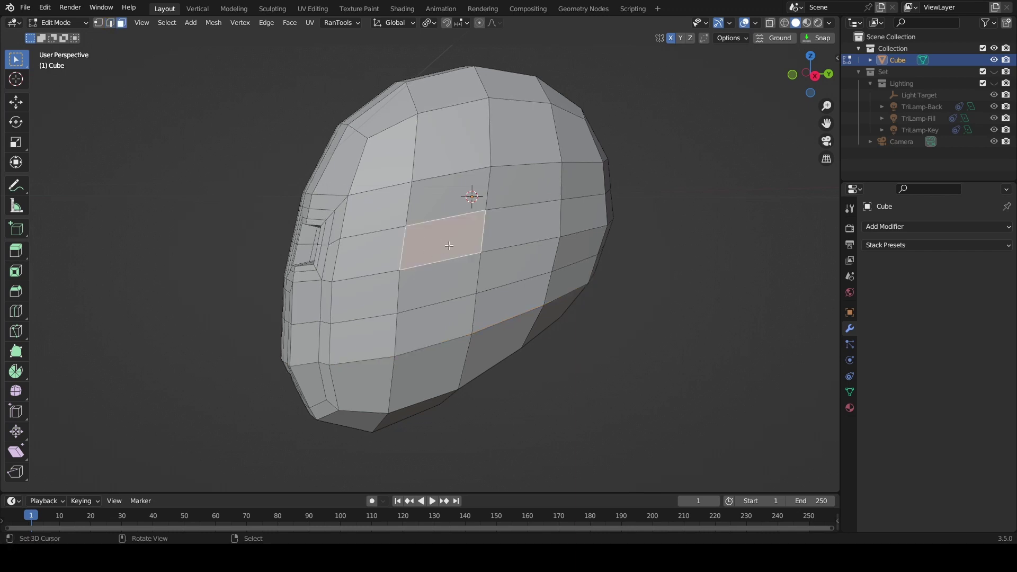
middle_drag(443, 249, 489, 267)
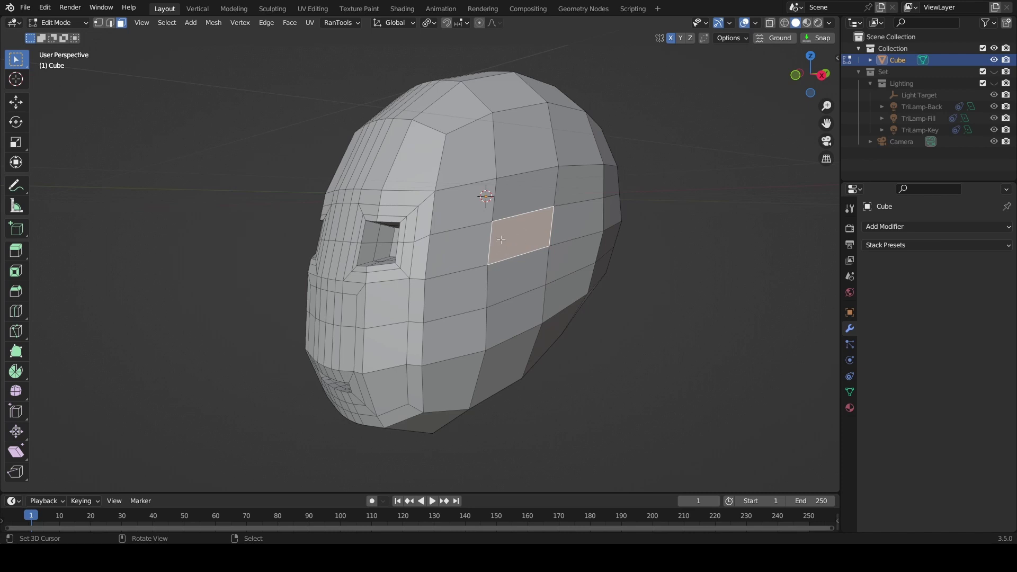
ctrl+click(521, 323)
middle_drag(520, 324, 543, 258)
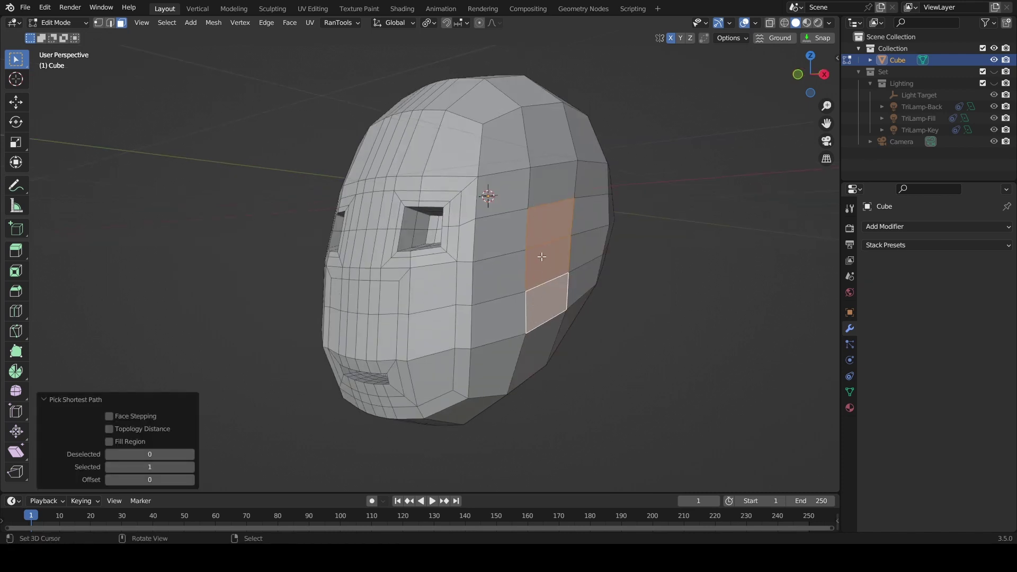
click(546, 229)
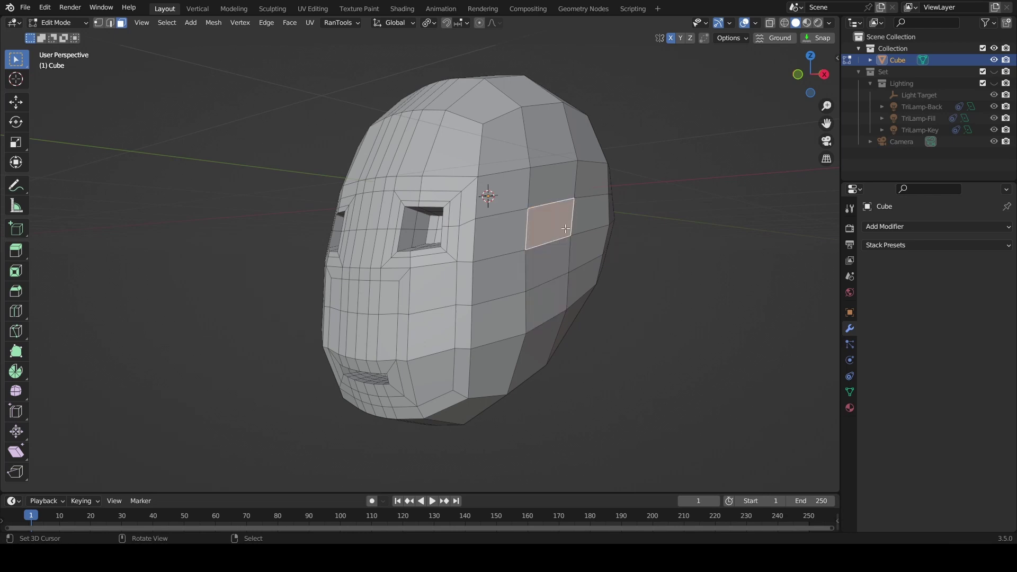
middle_drag(585, 307, 516, 287)
ctrl+click(516, 287)
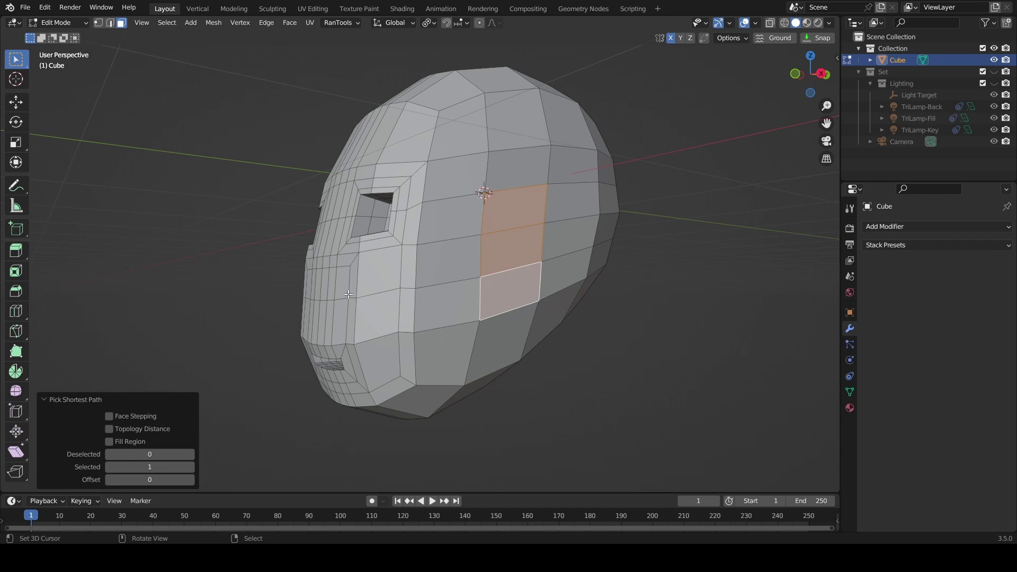
middle_drag(348, 295, 609, 266)
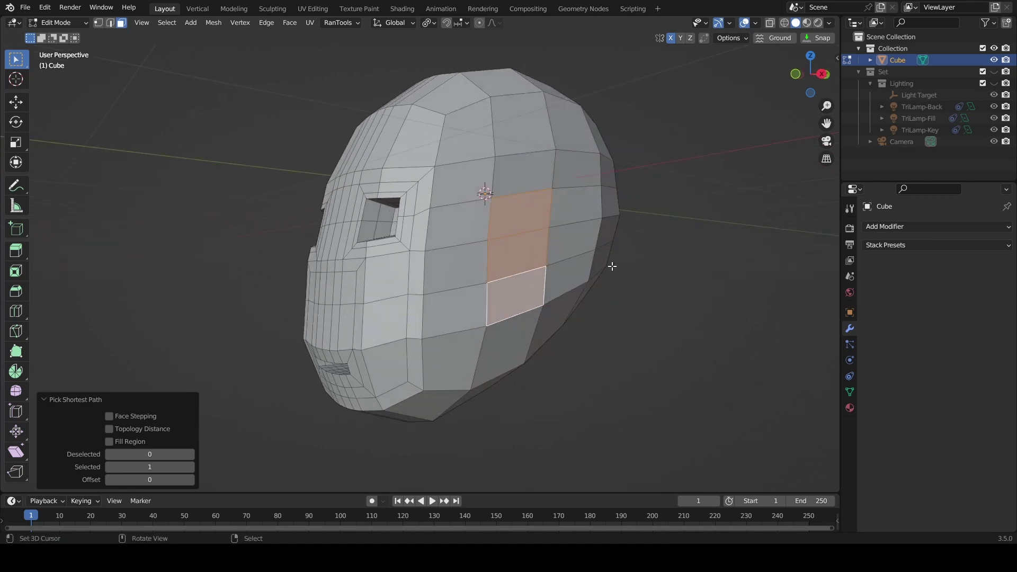
key(i)
click(701, 251)
key(i)
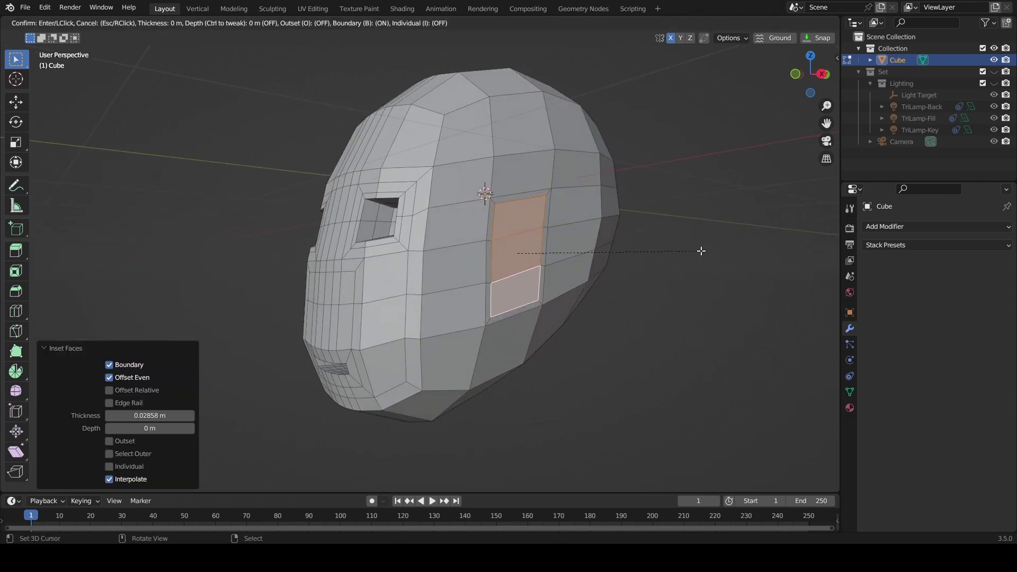
click(692, 250)
- Extrude the inset side faces outward twice along their normal, about 0.122 m and about 0.268 m, to form an ear
middle_drag(692, 250, 673, 310)
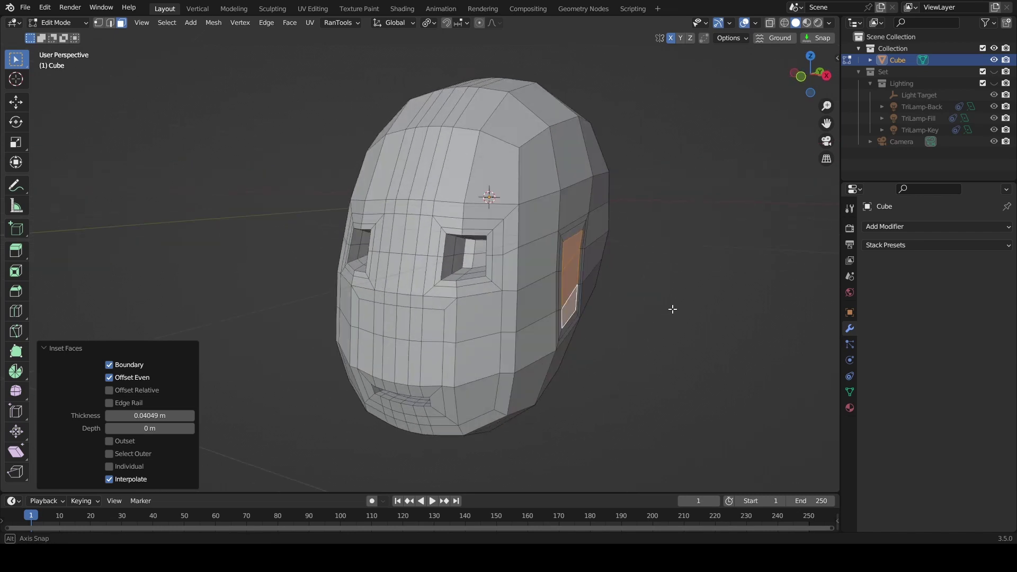
key(e)
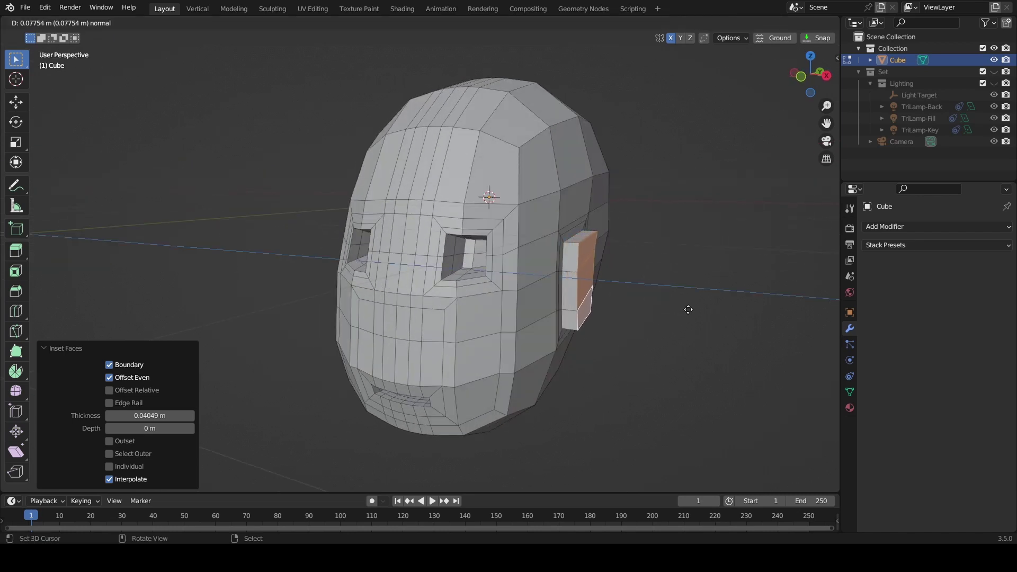
click(697, 311)
key(e)
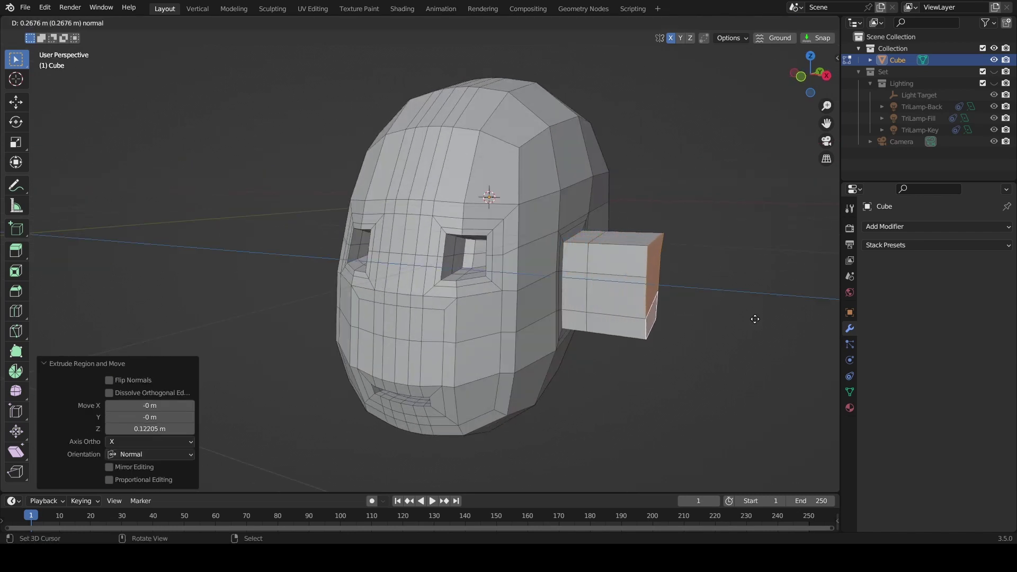
click(755, 319)
- In top view, move the ear's end faces about 0.171 m toward the back of the head and rotate them
middle_drag(755, 319, 684, 356)
key(KP_7)
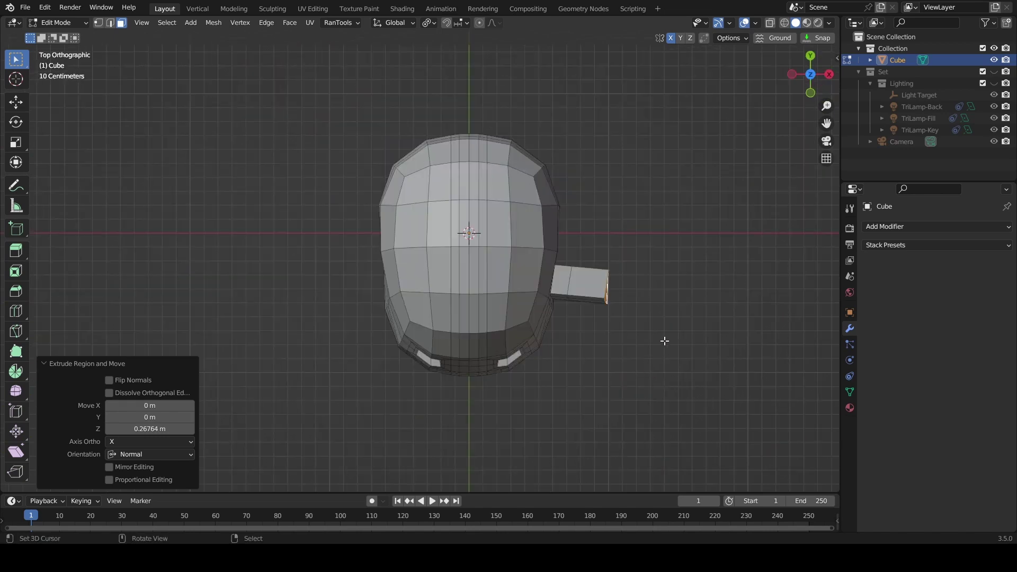
key(g)
click(664, 311)
key(r)
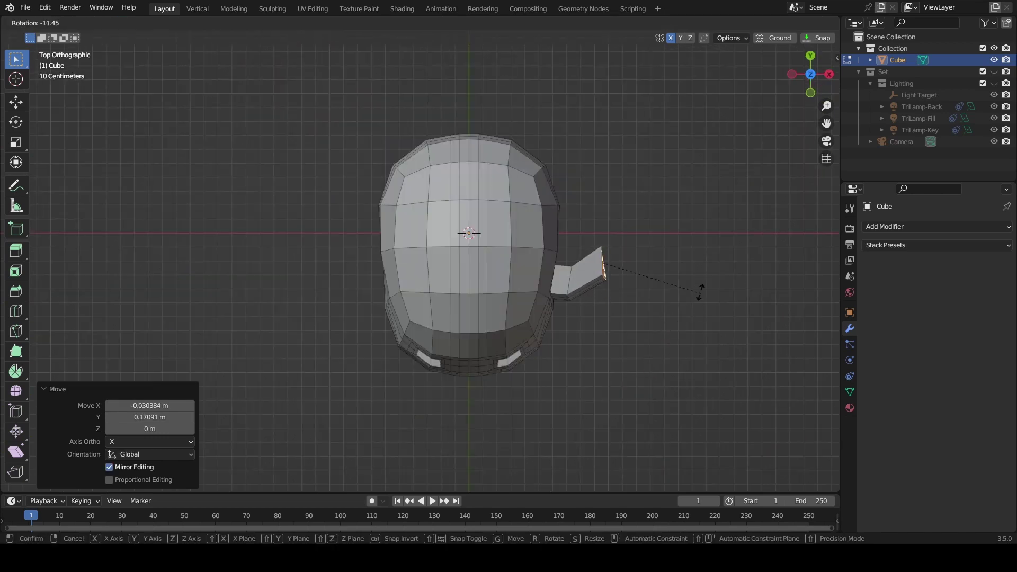
click(674, 263)
- Select the edge loop at the ear's bend, rotate it about -19.7° and move it about 0.027 m in X and 0.015 m in Y
key(2)
alt+click(573, 289)
key(r)
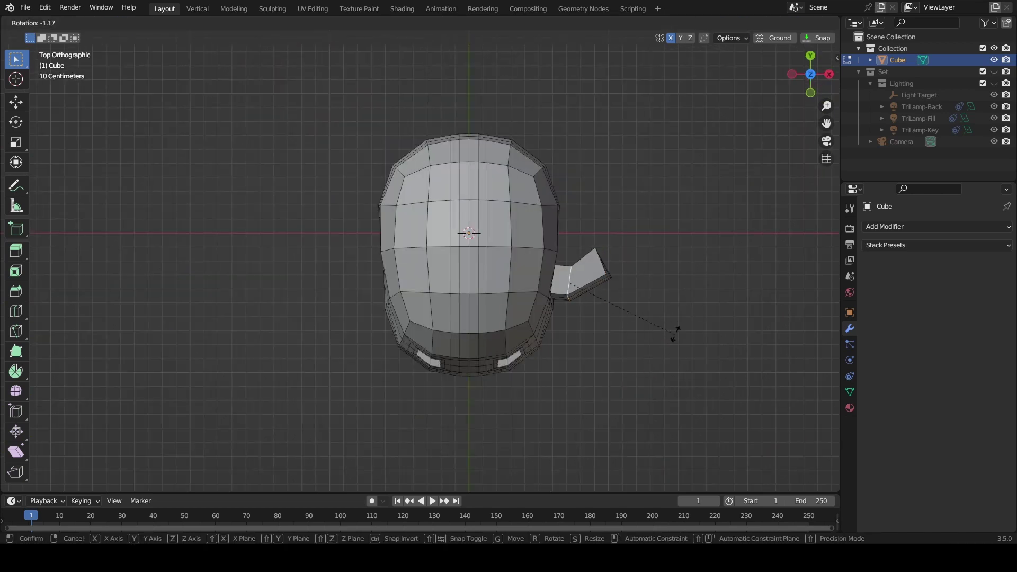
click(680, 300)
key(g)
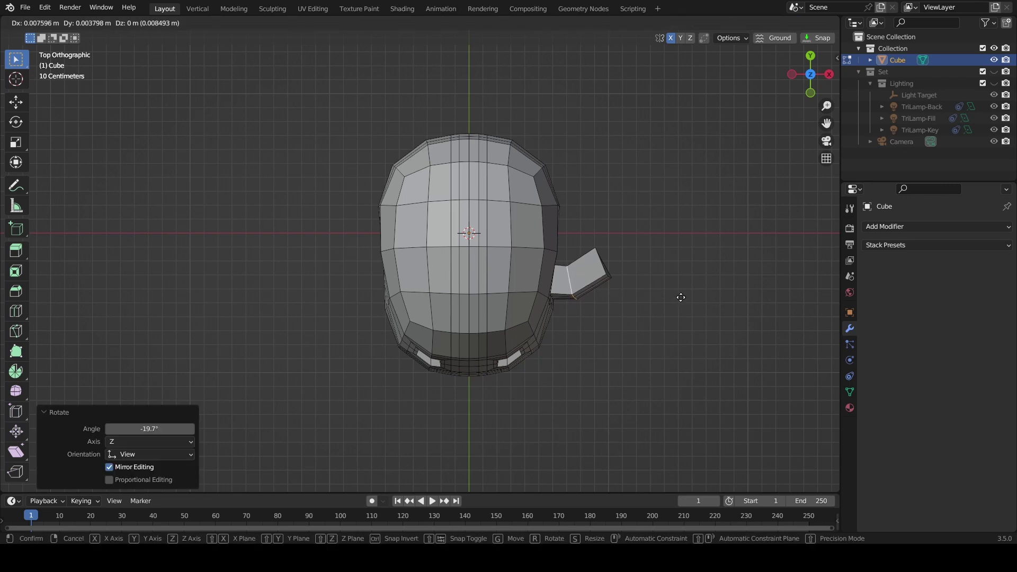
click(683, 291)
- Try extruding the ear's underside face nearest the head about 0.084 m downward
middle_drag(683, 292, 515, 289)
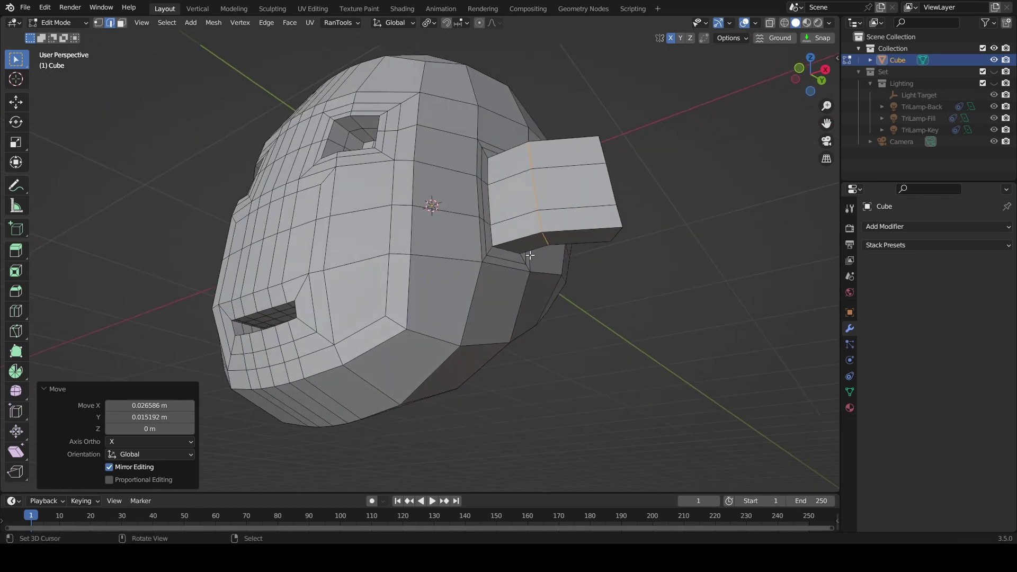
mouse_move(530, 255)
middle_down()
mouse_move(524, 228)
mouse_move(539, 261)
middle_up()
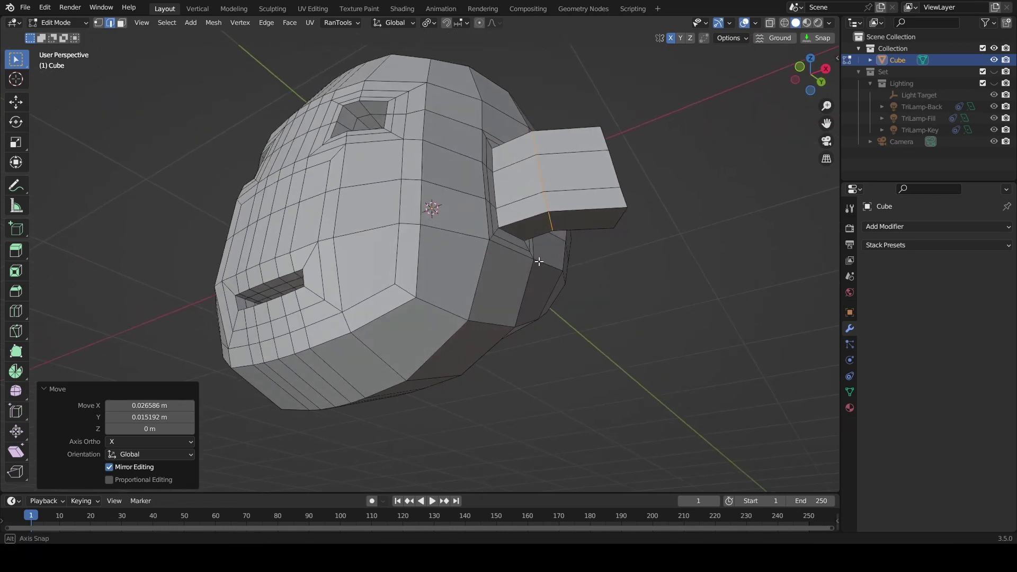
click(532, 229)
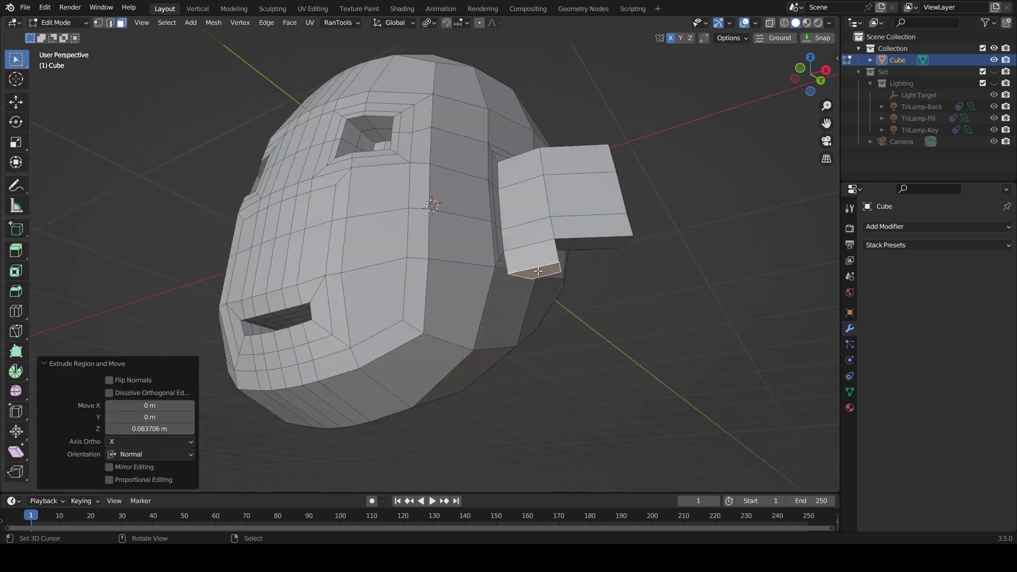
middle_drag(539, 269, 577, 252)
key(ctrl+z)
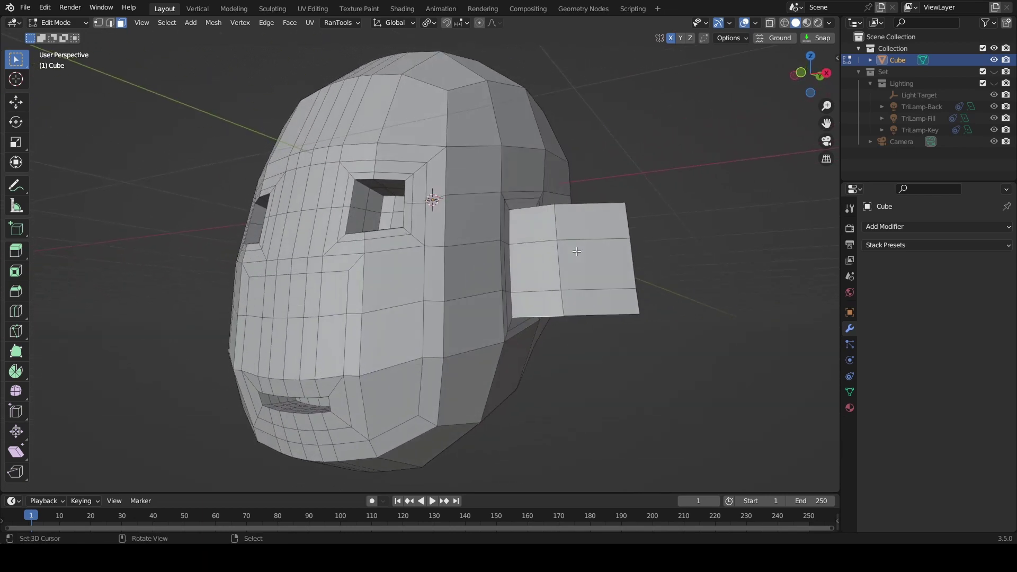
- Select five front ear faces, leaving out the lowest one nearest the head, and inset them about 0.088 m
right_click(538, 231)
shift+right_click(579, 228)
shift+right_click(580, 263)
shift+right_click(545, 250)
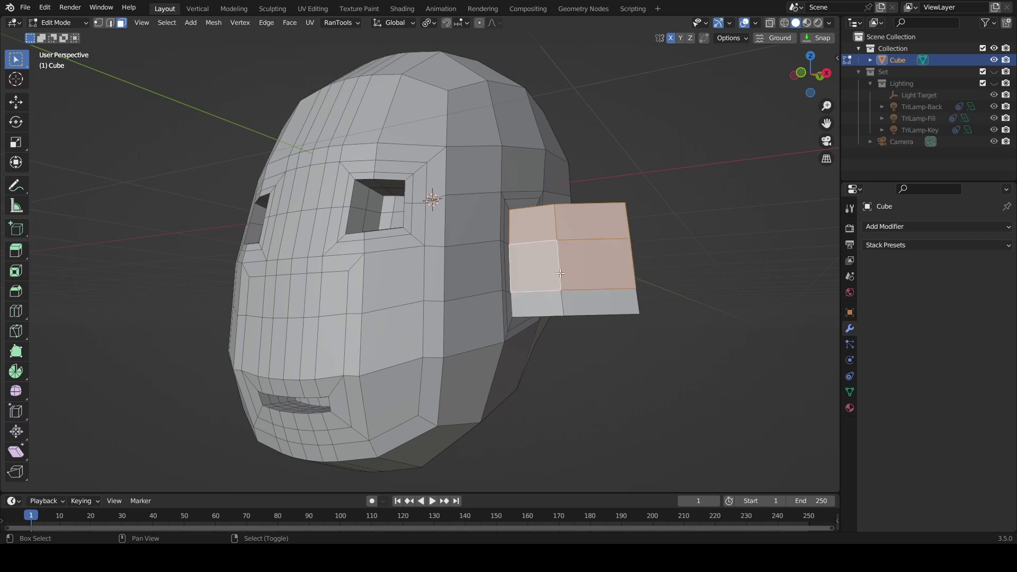
shift+right_click(575, 300)
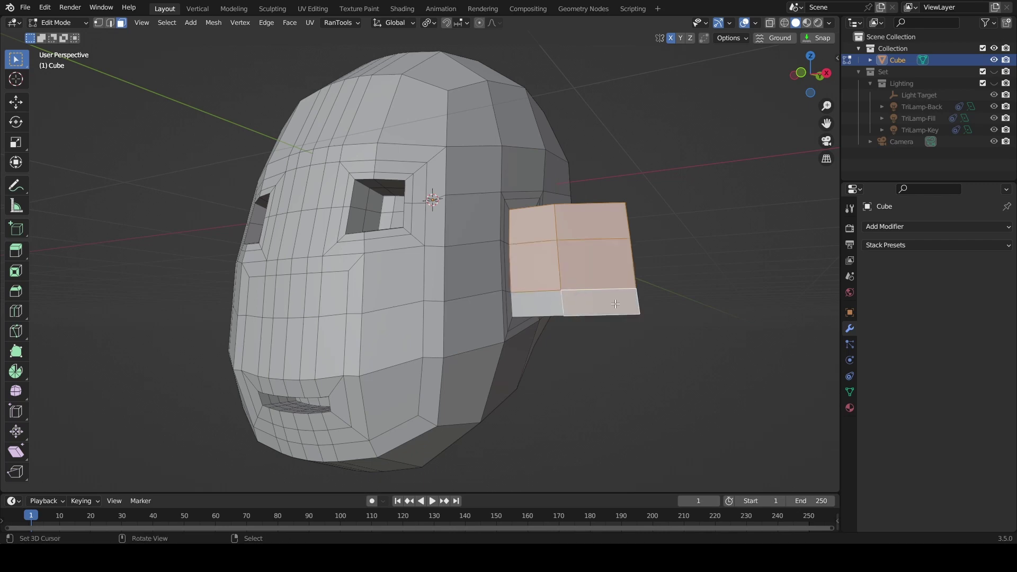
key(i)
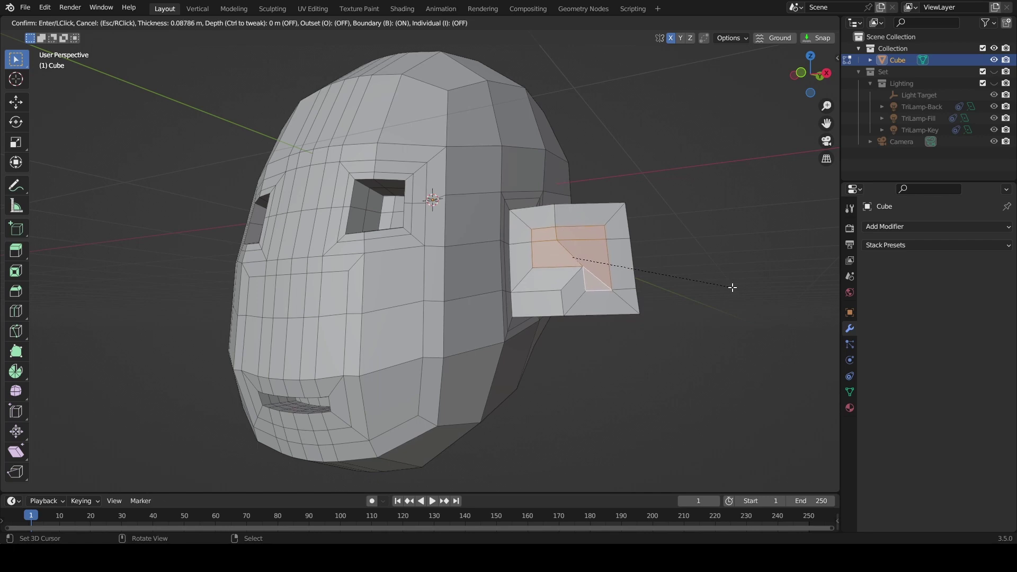
click(733, 287)
- Extrude the inset ear faces inward to form a recess, then inset the recess's upper floor faces about 0.027 m
middle_drag(719, 291, 631, 316)
key(e)
click(562, 329)
click(539, 279)
shift+right_click(508, 278)
shift+right_click(514, 302)
shift+right_click(565, 304)
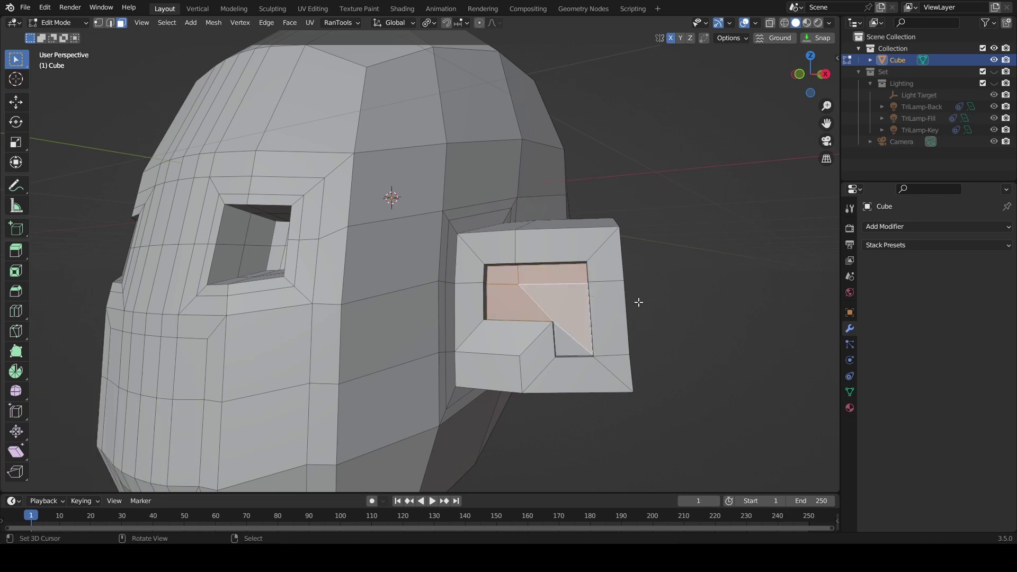
key(i)
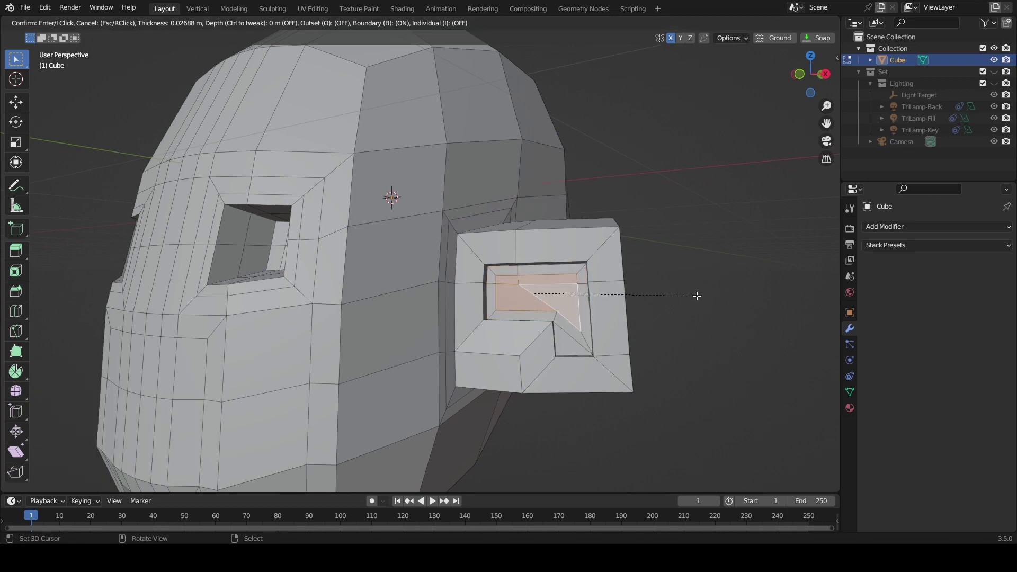
click(696, 296)
- Slide an edge loop near the ear along its adjoining edges and save the file
middle_drag(685, 300, 338, 370)
key(2)
alt+click(388, 287)
key(g)
key(g)
click(377, 286)
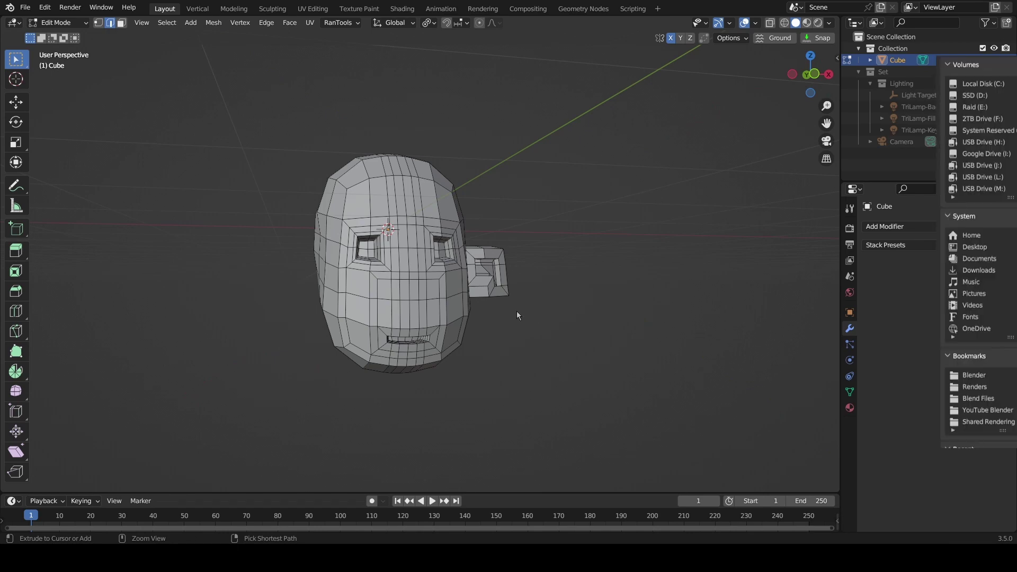
key(ctrl+s)
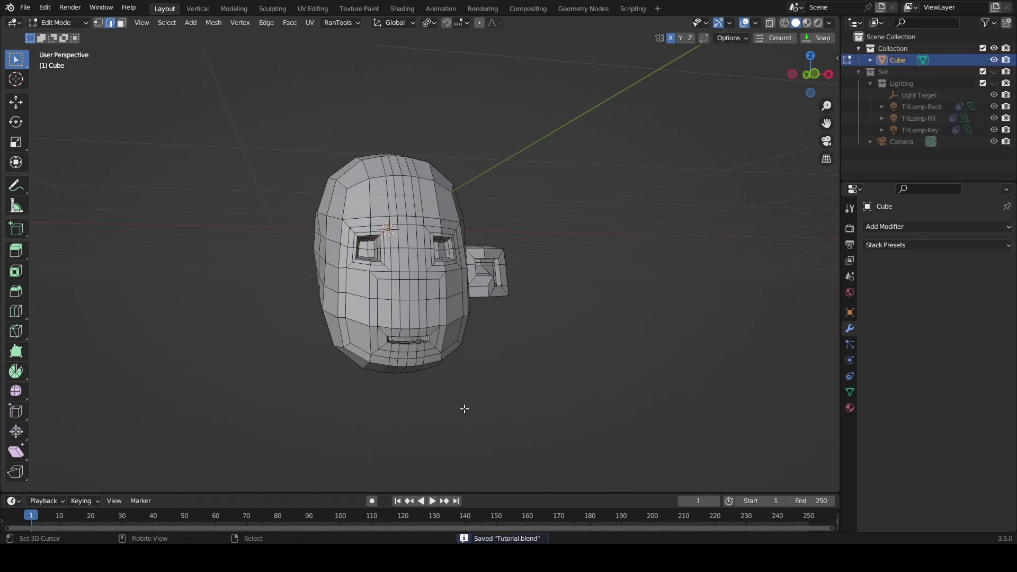
middle_drag(465, 409, 430, 404)
scroll(430, 403, up, 5)
shift+middle_drag(430, 404, 538, 373)
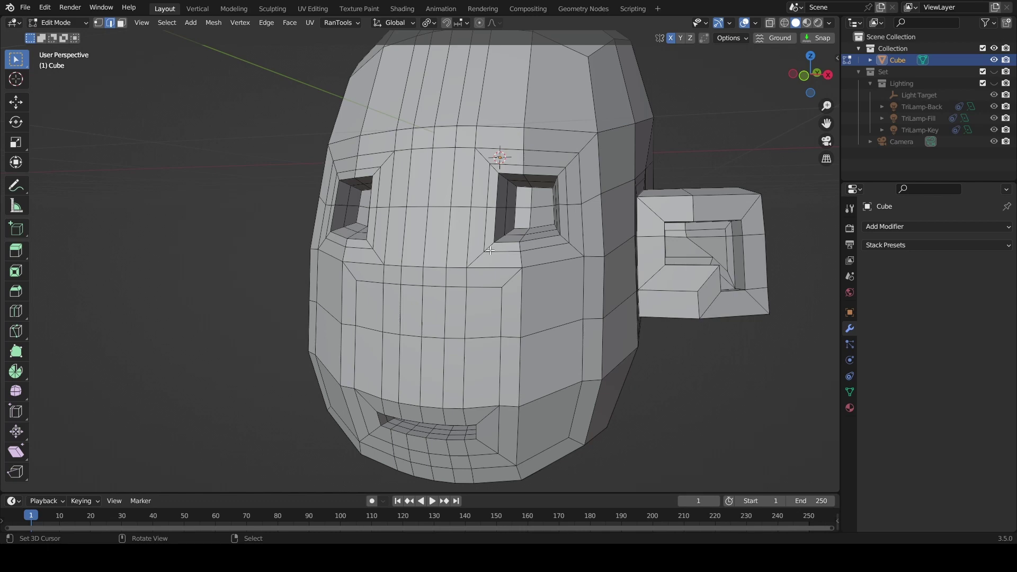
mouse_move(490, 250)
middle_down()
mouse_move(491, 228)
mouse_move(491, 238)
mouse_move(457, 243)
mouse_move(475, 243)
middle_up()
scroll(457, 244, down, 2)
scroll(475, 245, up, 3)
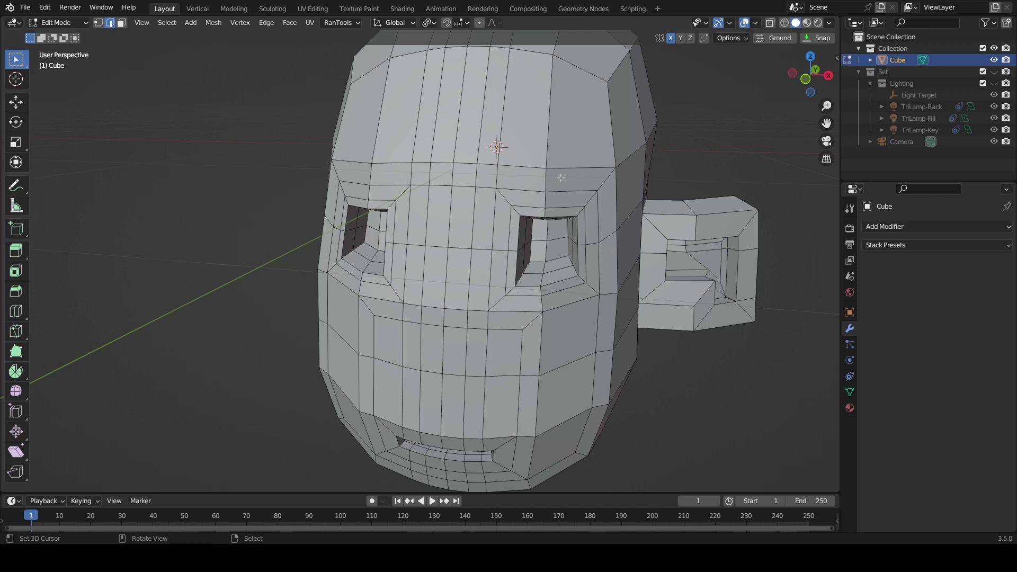
key(3)
right_click(551, 179)
shift+right_click(530, 177)
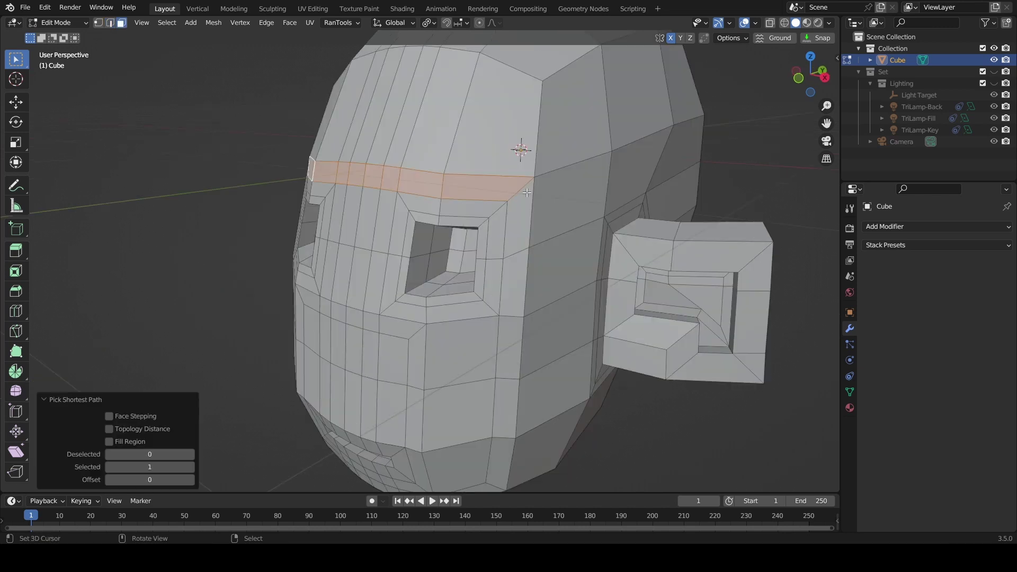
key(g)
key(y)
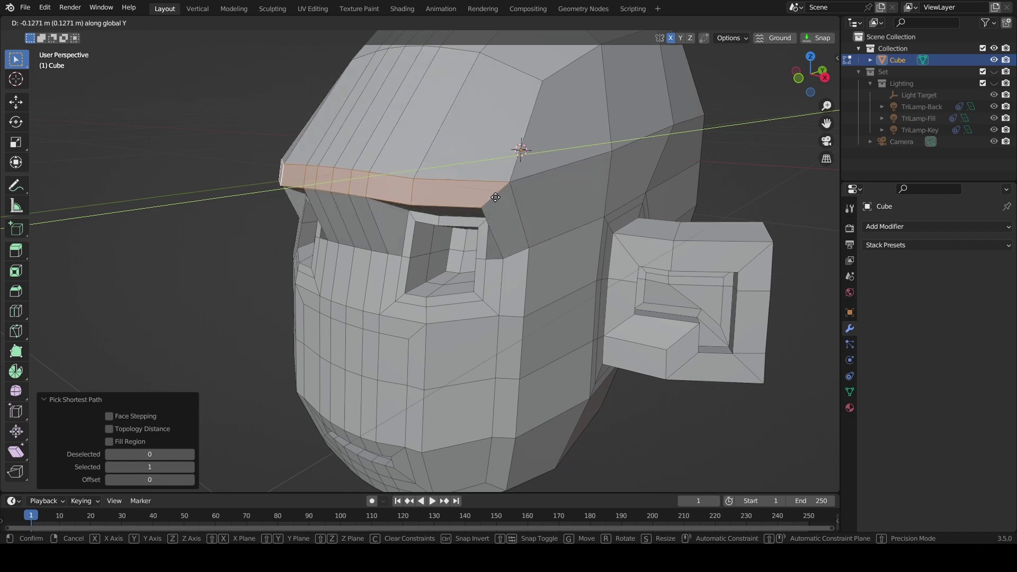
key(Escape)
- Select the two outer brow faces above each eye and extrude them outward about 0.059 m
click(442, 185)
shift+right_click(423, 183)
middle_drag(424, 184, 472, 179)
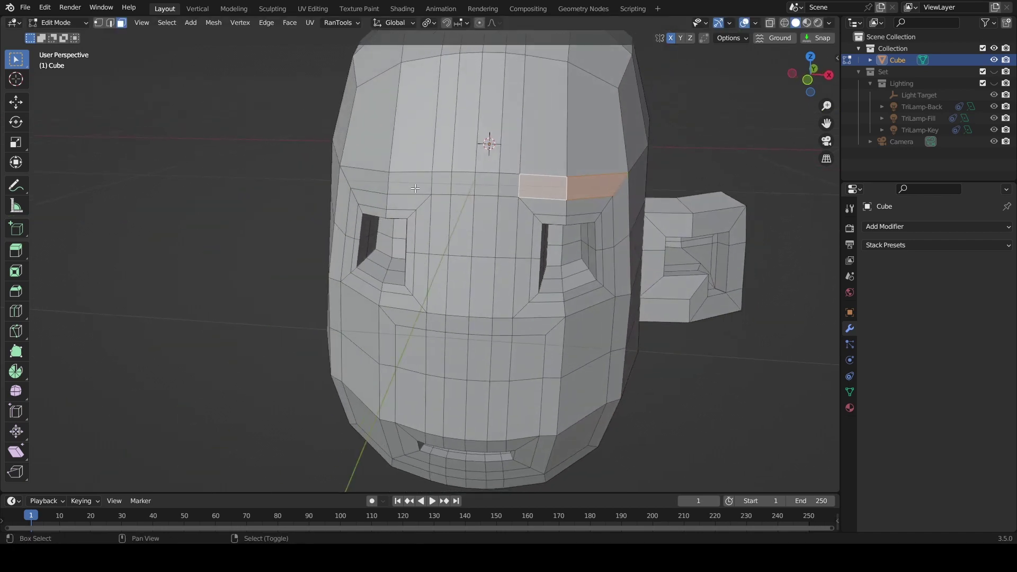
shift+right_click(410, 183)
shift+right_click(364, 180)
middle_drag(548, 198, 484, 205)
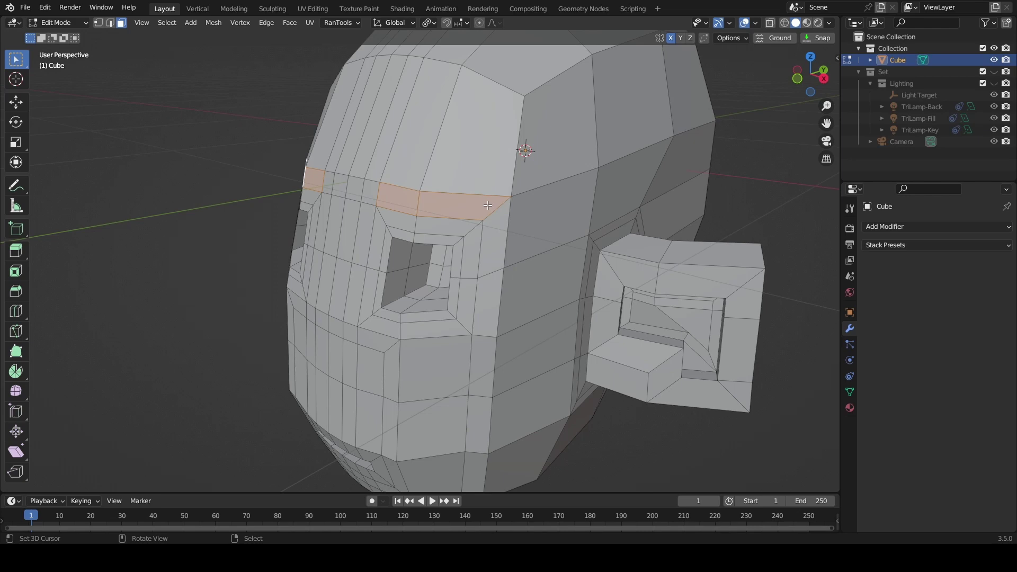
key(e)
click(471, 209)
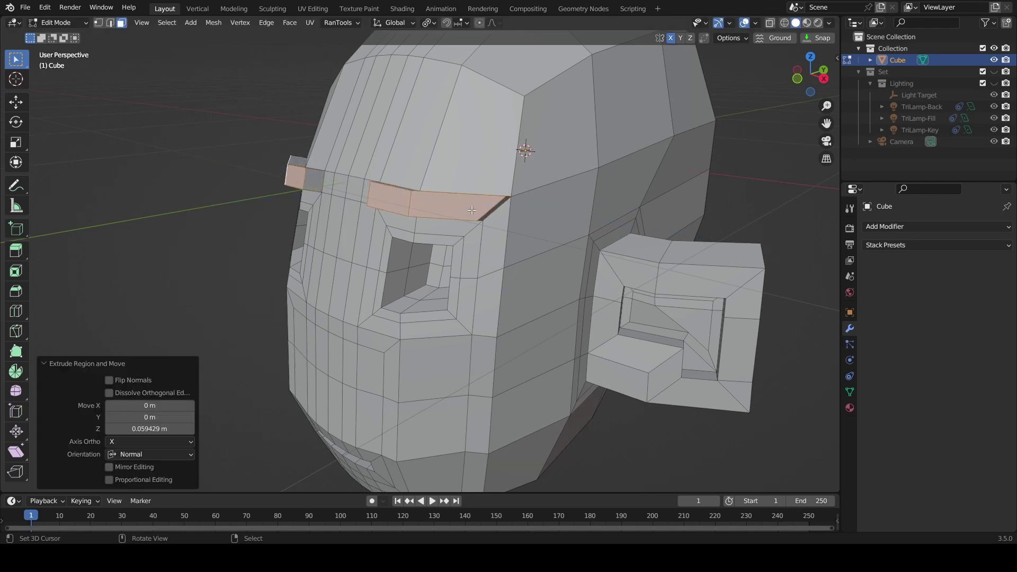
middle_drag(471, 210, 453, 128)
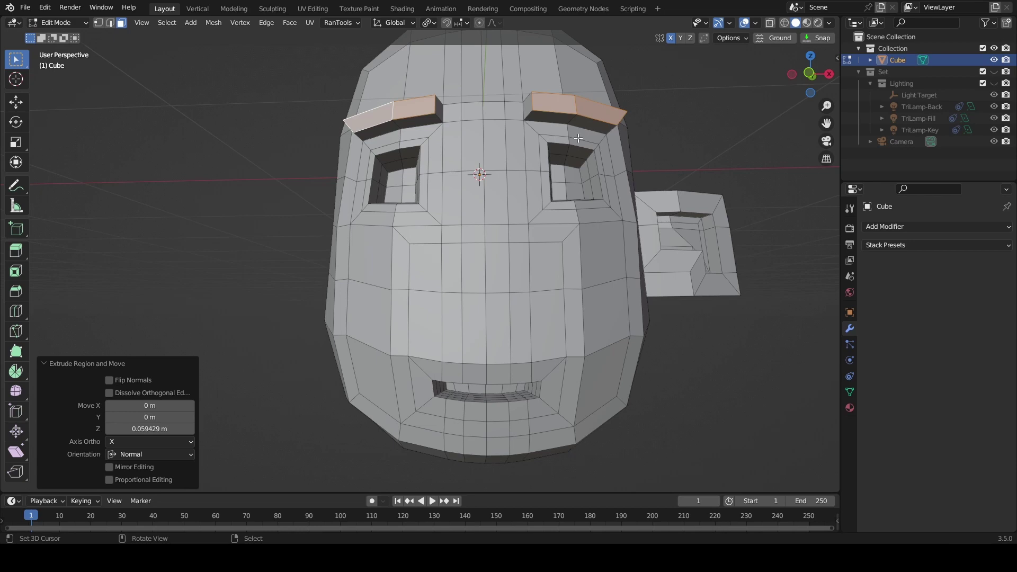
- Extend the brow selection across the faces between the eyes and move the whole row about 0.059 m forward along Y
middle_drag(564, 143, 506, 206)
key(g)
key(y)
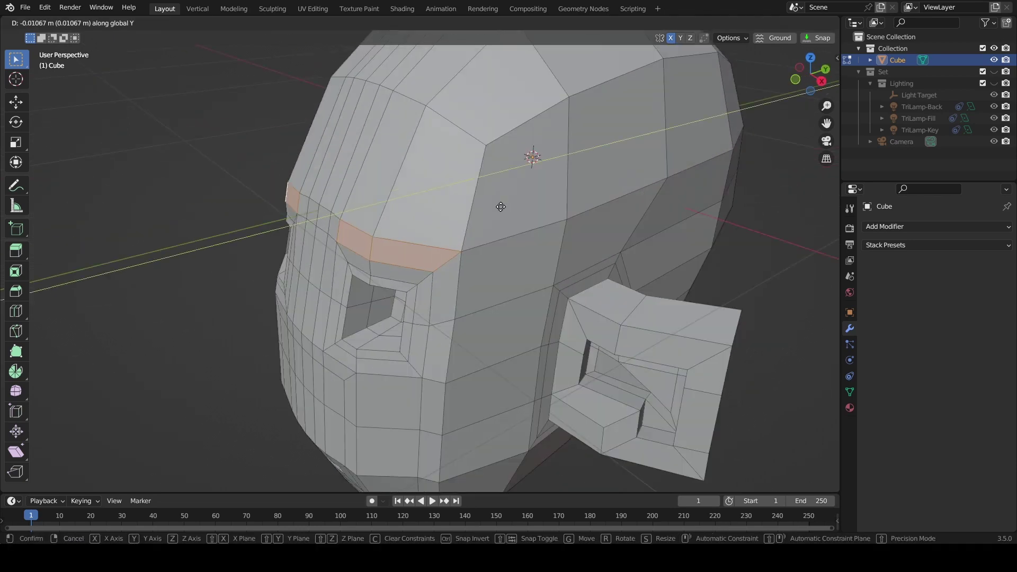
click(460, 212)
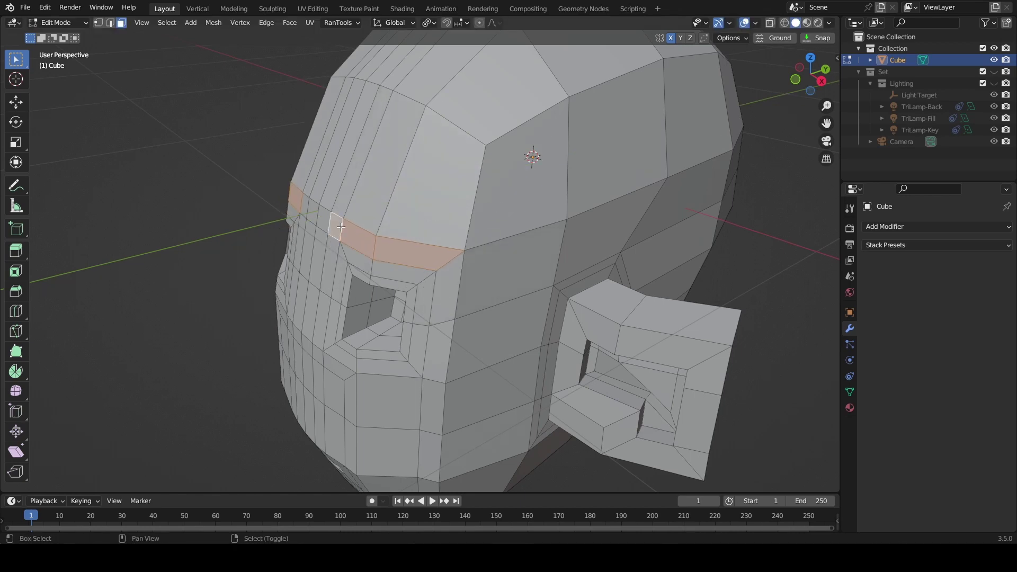
shift+right_click(306, 212)
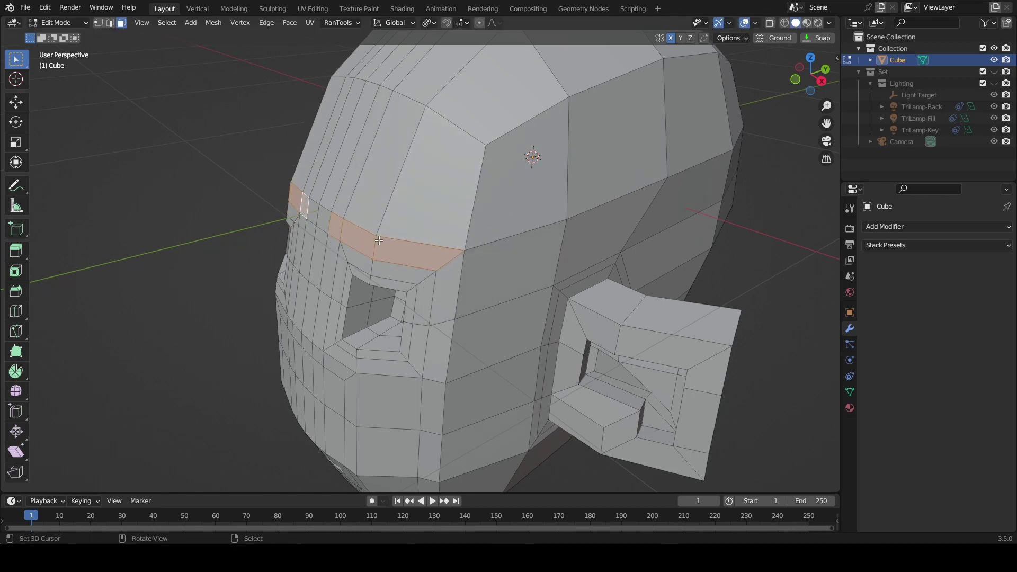
middle_drag(379, 240, 497, 182)
key(g)
key(y)
click(428, 247)
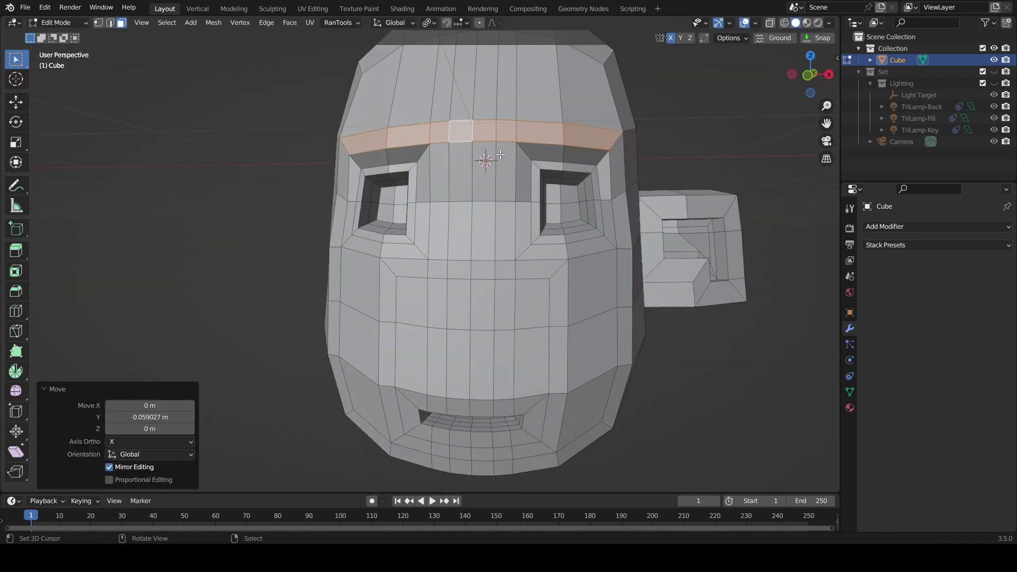
- Select the four central faces between and just below the eyes as the base of the nose
right_click(486, 183)
shift+right_click(464, 181)
right_click(484, 228)
shift+right_click(461, 229)
shift+right_click(459, 269)
shift+right_click(484, 273)
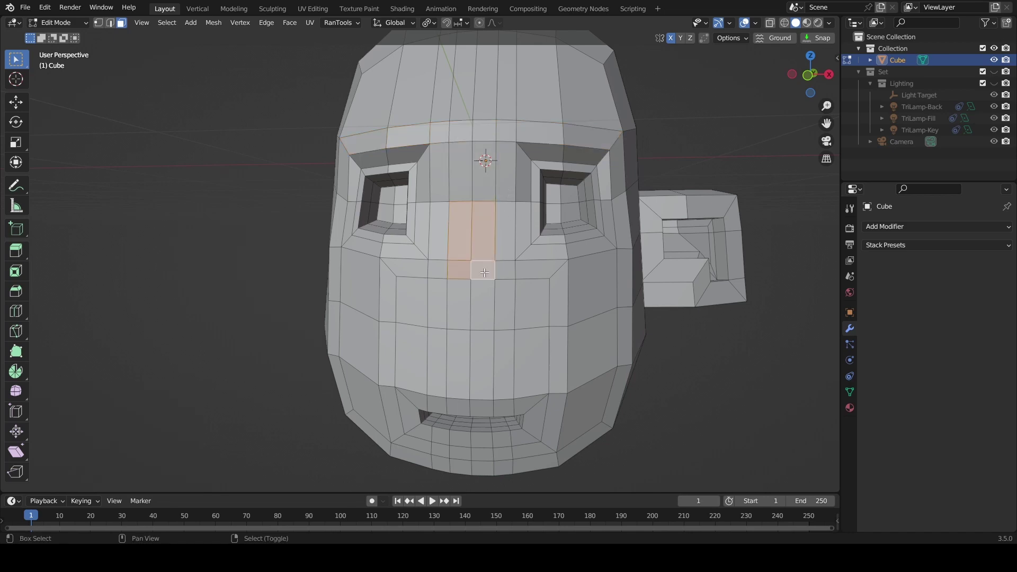
- Try moving the selected nose faces about 0.173 m forward along Y without extruding
middle_drag(485, 273, 485, 294)
key(g)
key(y)
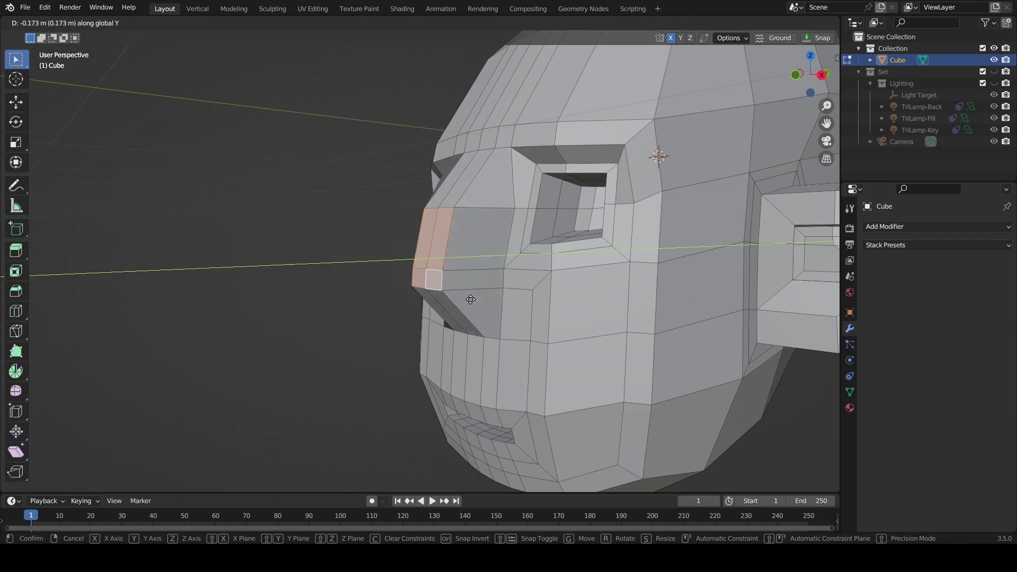
click(477, 297)
middle_drag(477, 297, 521, 263)
key(ctrl+z)
- Extrude the selected nose faces about 0.175 m forward along Y
key(e)
right_click(509, 266)
key(e)
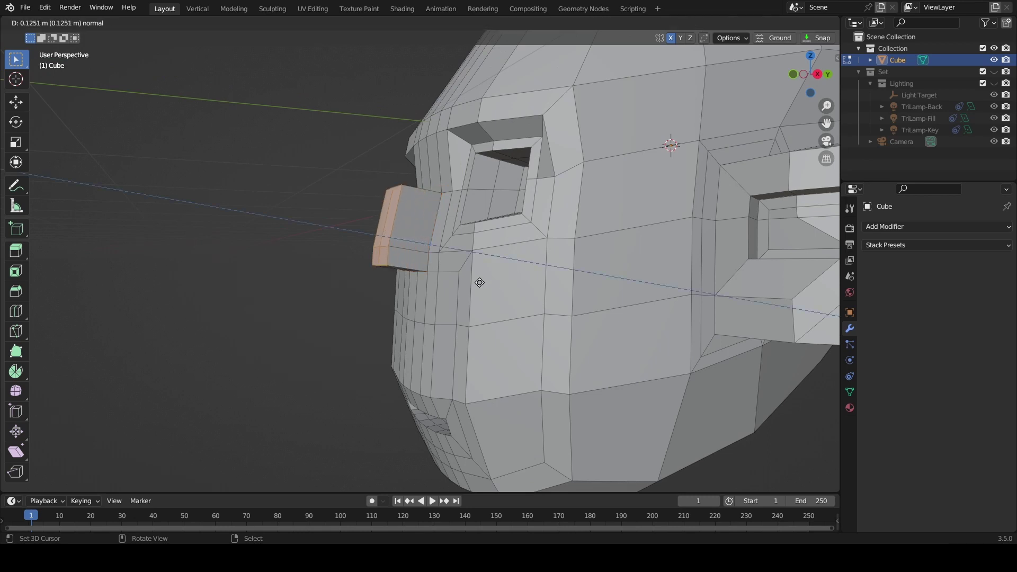
click(468, 286)
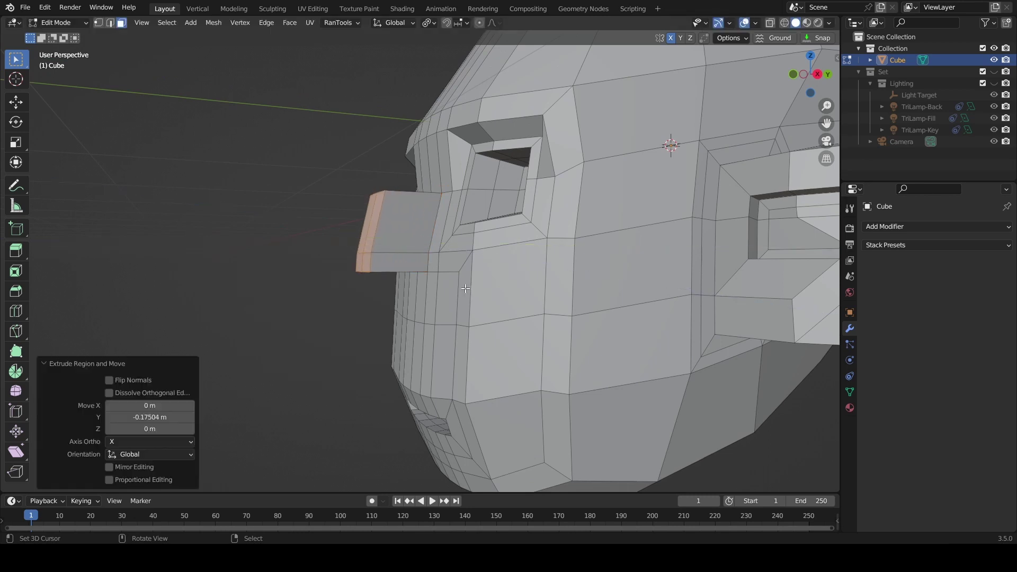
- Slide the upper front edges of the nose back toward the face to form a sloping bridge
middle_drag(468, 287, 492, 271)
key(g)
key(g)
click(505, 267)
click(502, 268)
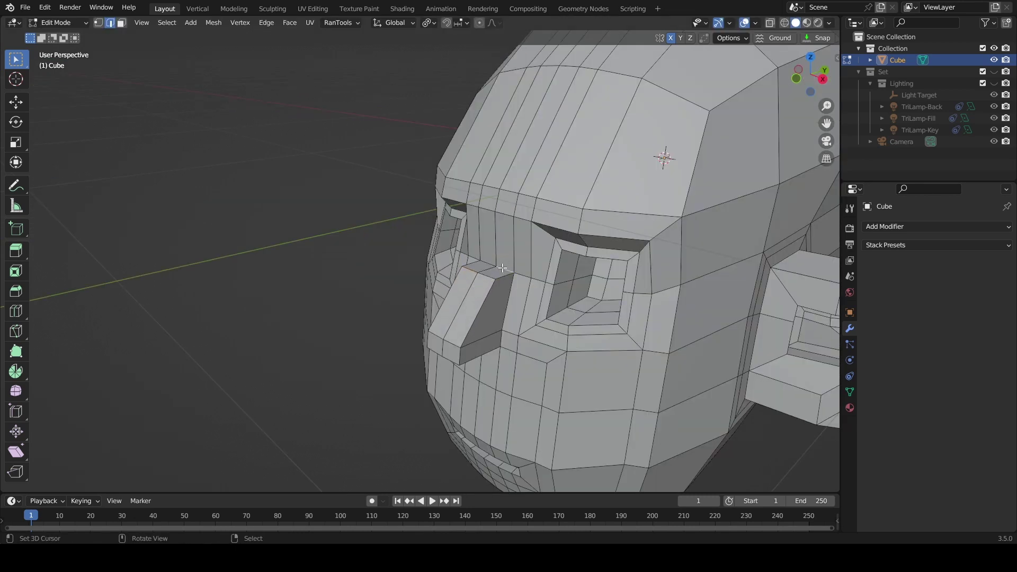
- Refine the nose profile from the side, edge-sliding its edges by a factor of about 0.302, and save the file
key(KP_3)
key(g)
click(425, 217)
middle_drag(425, 218, 556, 204)
scroll(557, 204, up, 2)
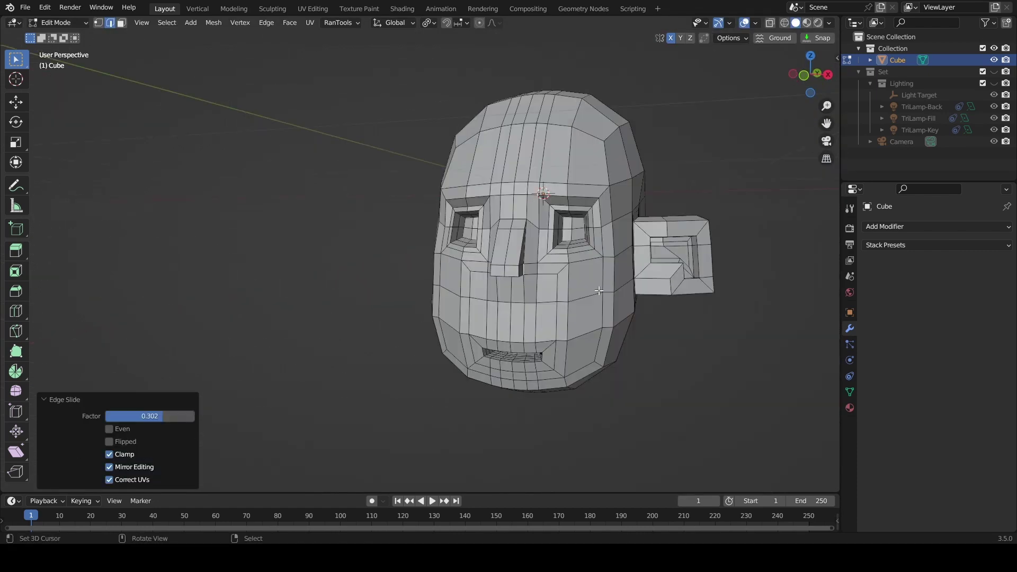
scroll(599, 291, down, 3)
key(ctrl+s)
scroll(504, 297, up, 5)
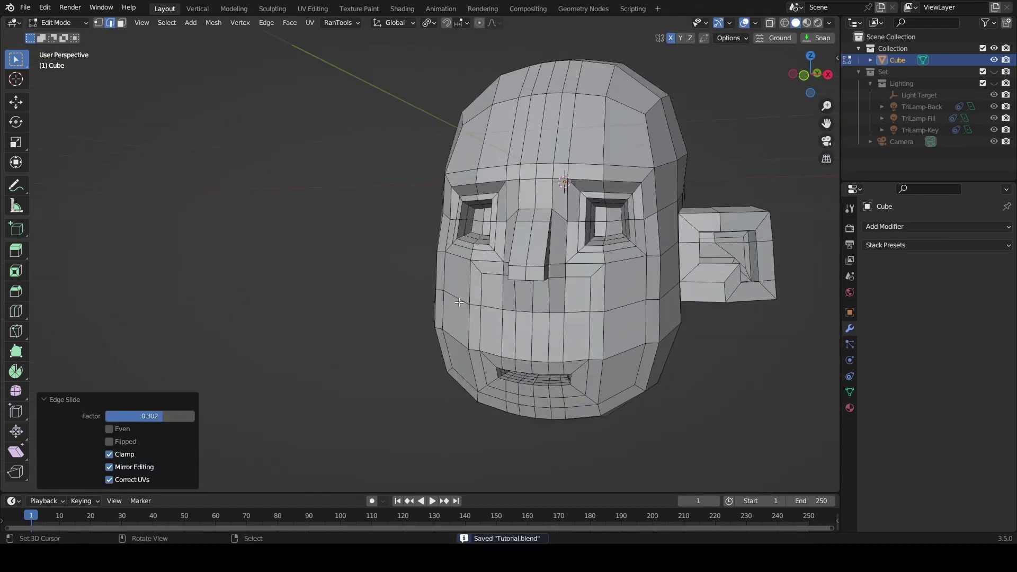
- Move the selected nose edges about 0.047 m forward along Y and switch the head to Sculpt Mode
middle_drag(505, 301, 540, 298)
key(Tab)
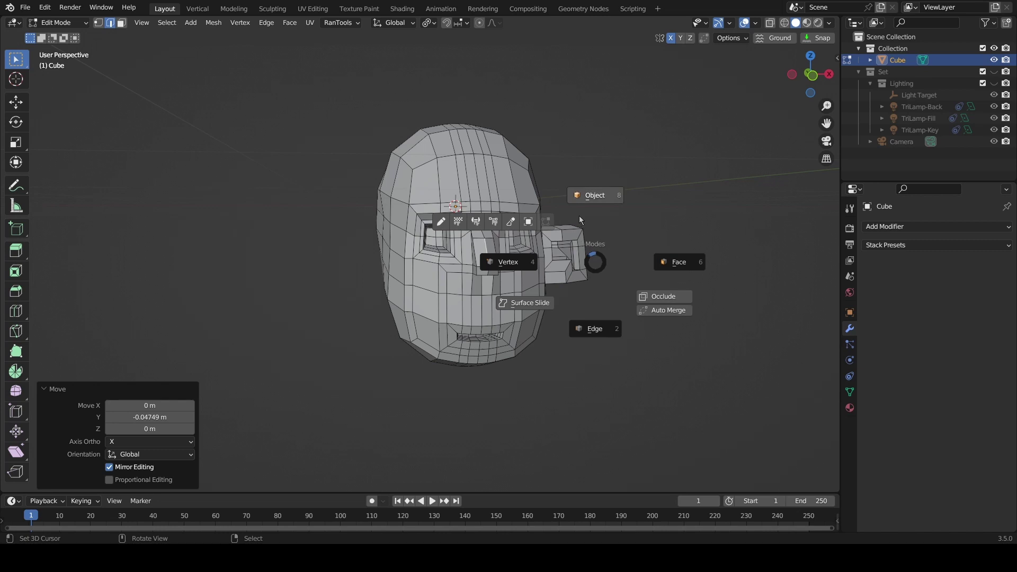
click(510, 226)
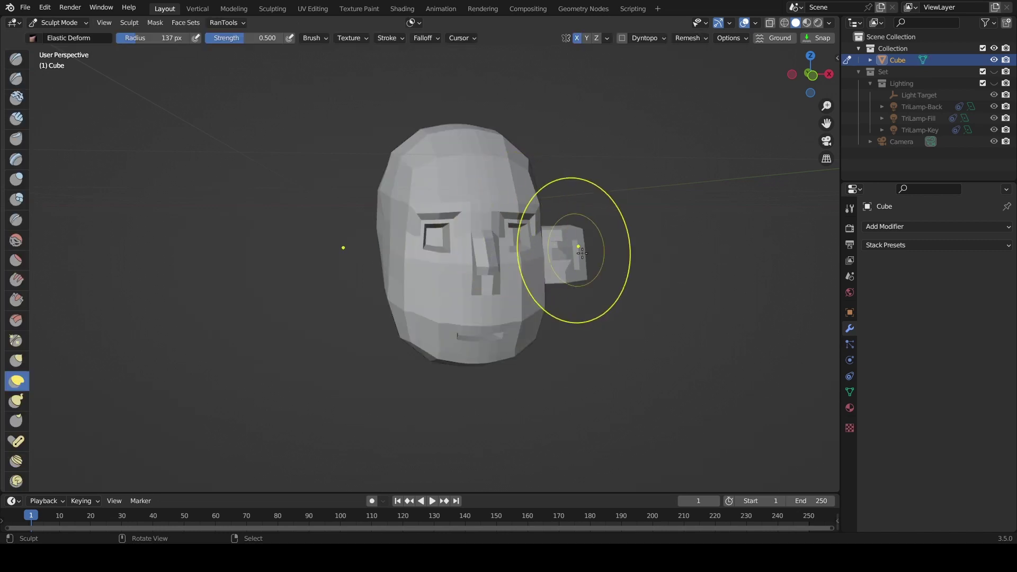
mouse_move(341, 245)
middle_down()
mouse_move(533, 252)
mouse_move(569, 272)
middle_up()
scroll(568, 273, up, 2)
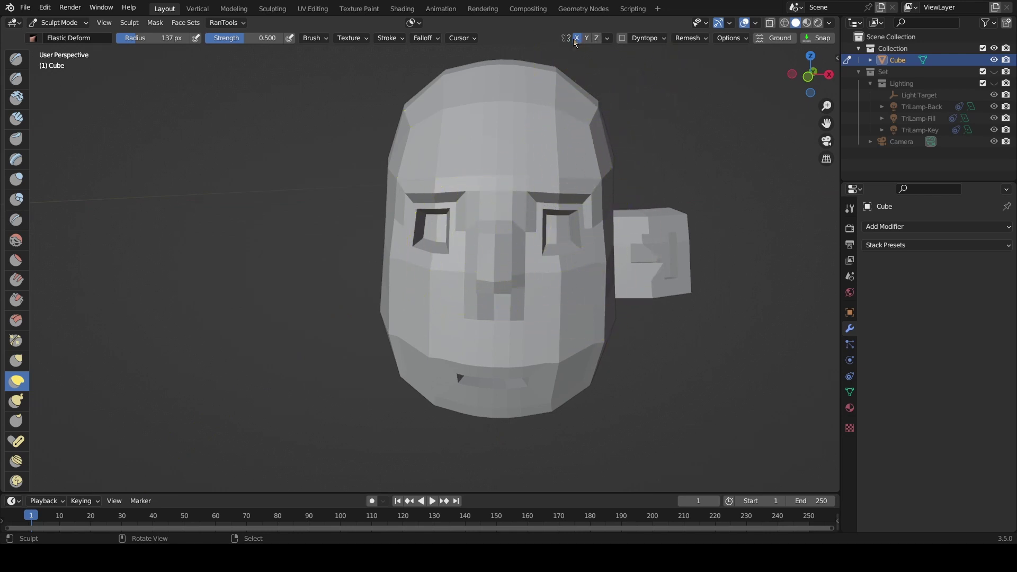
- Set the symmetrize direction to +X to -X and symmetrize the head to copy the ear to the other side
click(608, 39)
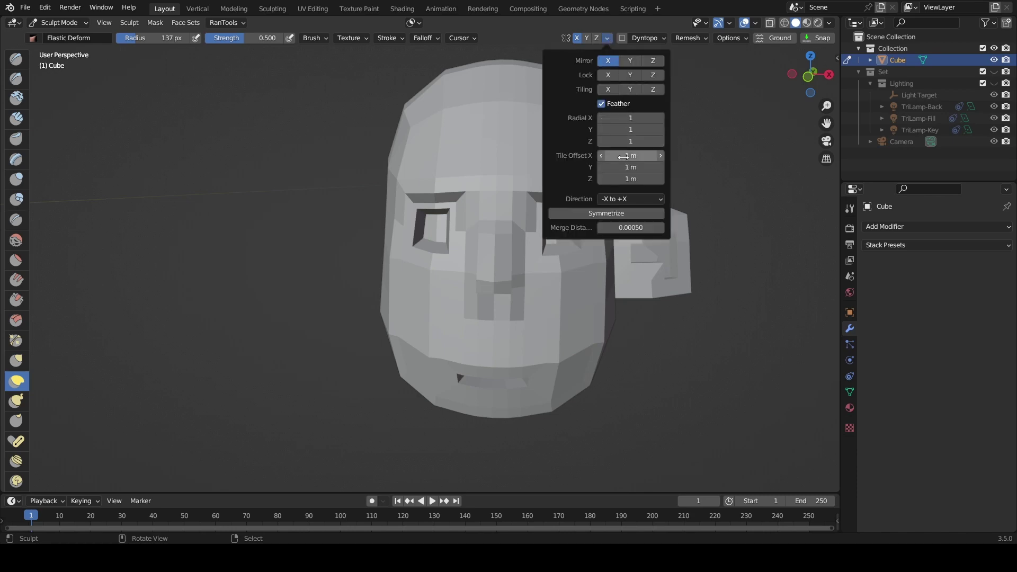
click(606, 201)
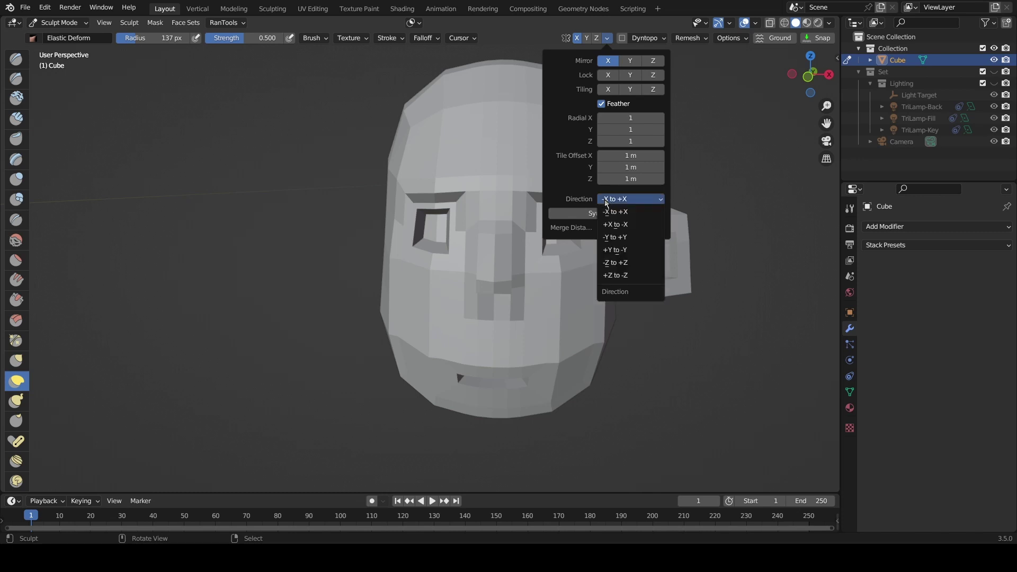
click(615, 225)
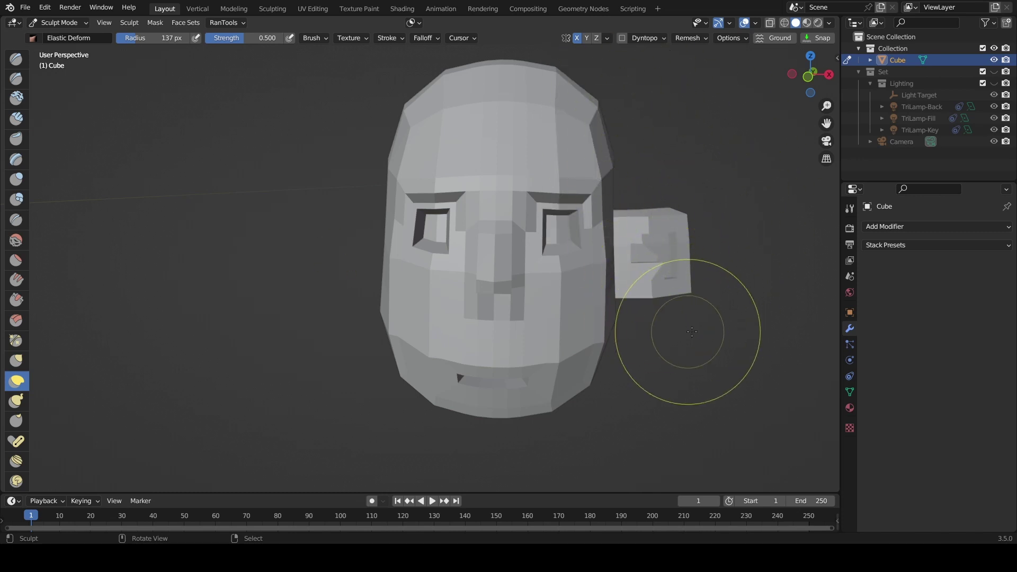
mouse_move(618, 264)
middle_down()
mouse_move(645, 230)
mouse_move(604, 250)
middle_up()
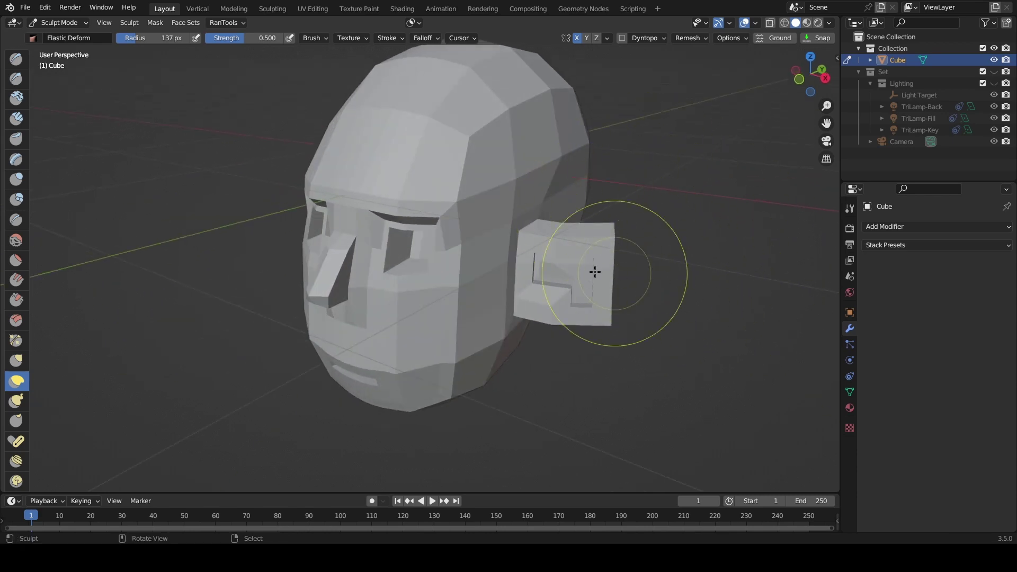
mouse_move(810, 291)
middle_down()
mouse_move(832, 281)
mouse_move(613, 239)
middle_up()
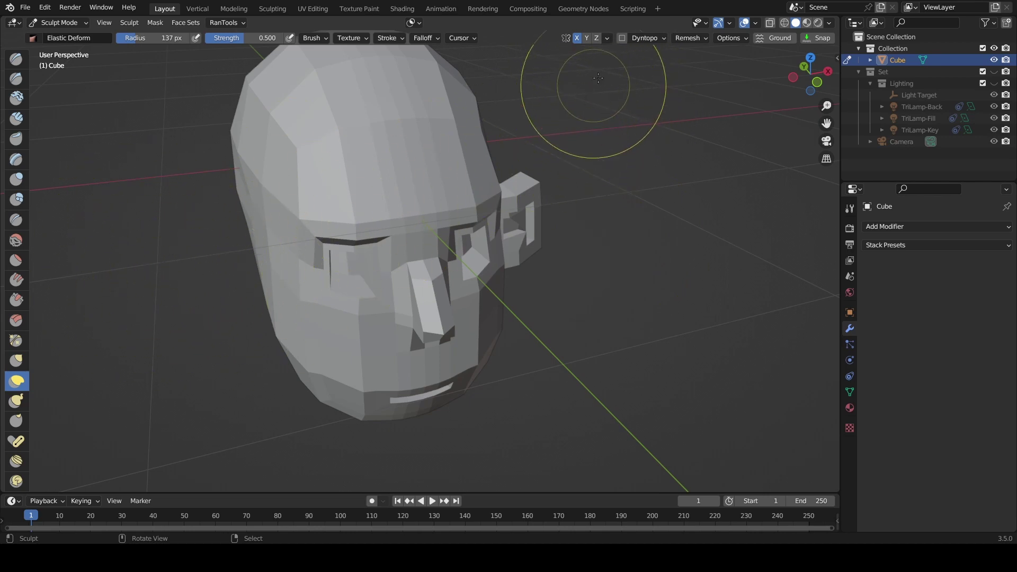
click(608, 38)
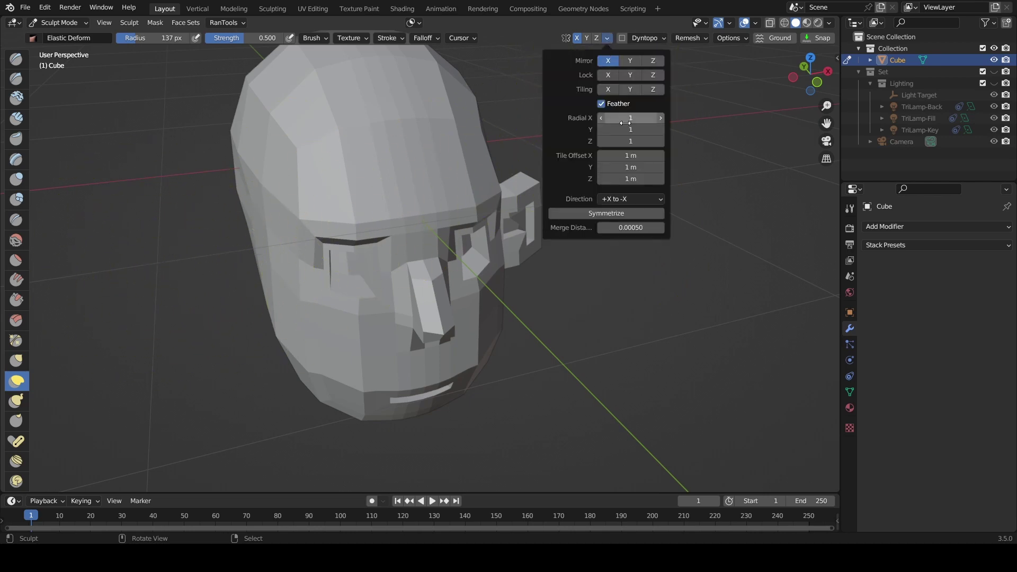
click(601, 214)
mouse_move(597, 295)
middle_down()
mouse_move(404, 287)
mouse_move(545, 215)
middle_up()
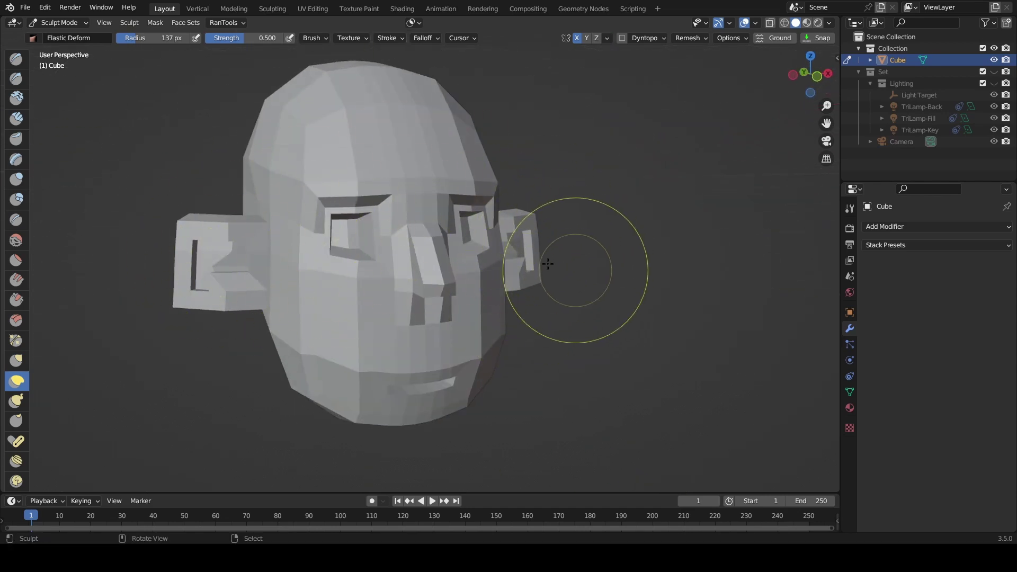
- Add a level 3 multiresolution subdivision to the head
middle_drag(458, 292, 379, 290)
middle_drag(441, 257, 323, 233)
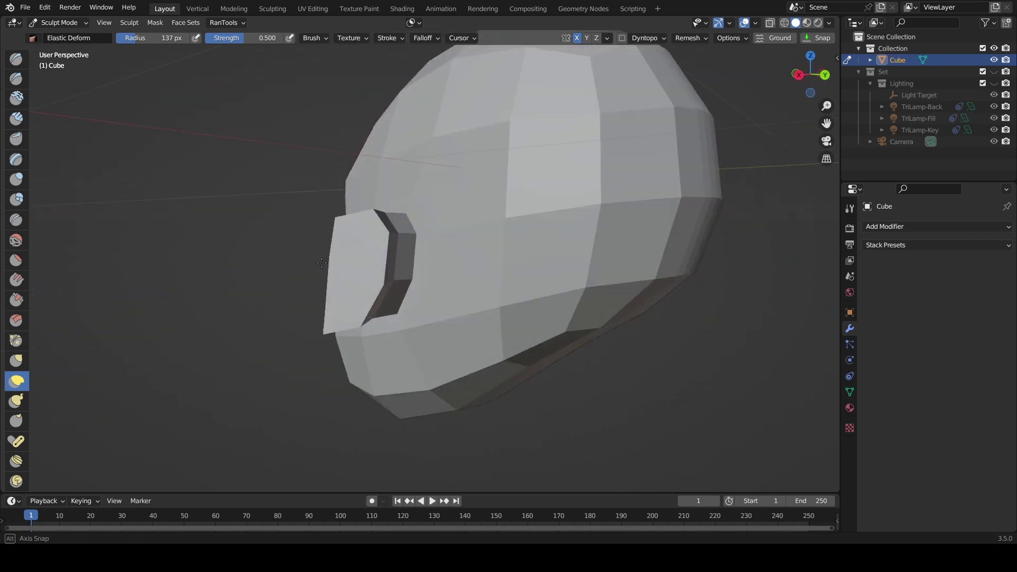
middle_drag(546, 220, 527, 252)
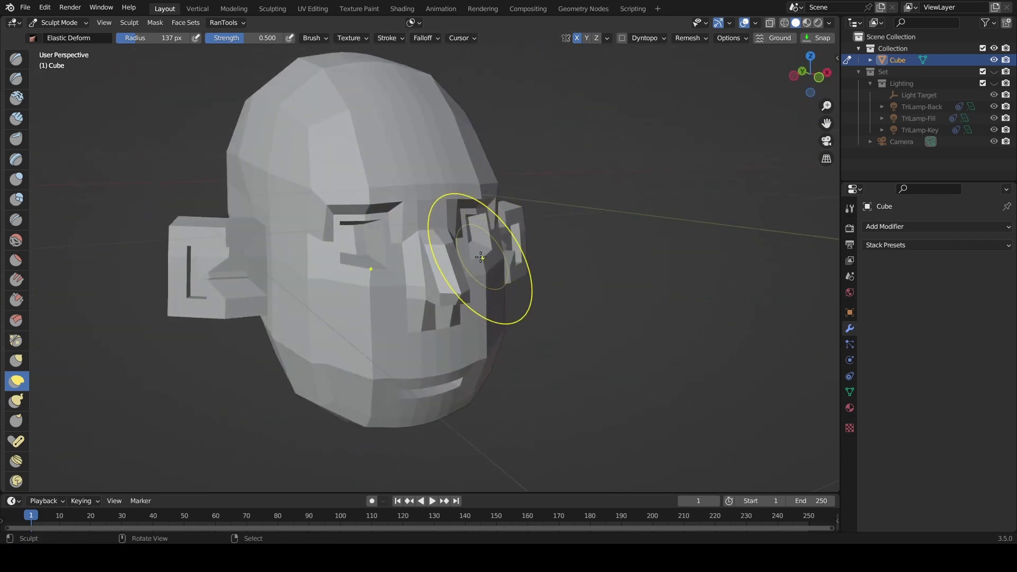
mouse_move(488, 281)
middle_down()
mouse_move(424, 273)
mouse_move(488, 318)
mouse_move(456, 276)
mouse_move(528, 309)
middle_up()
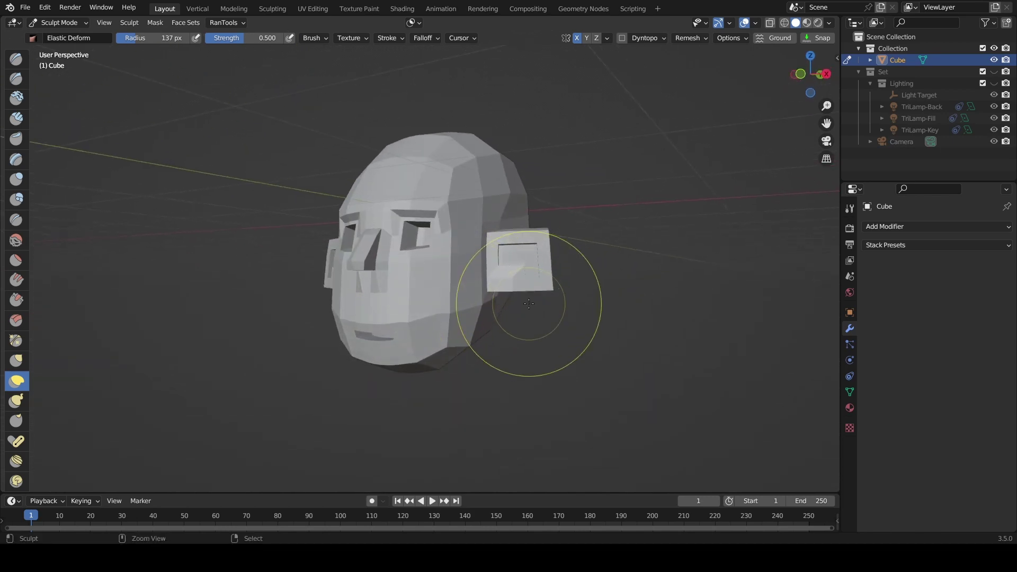
key(ctrl+3)
middle_drag(535, 295, 558, 301)
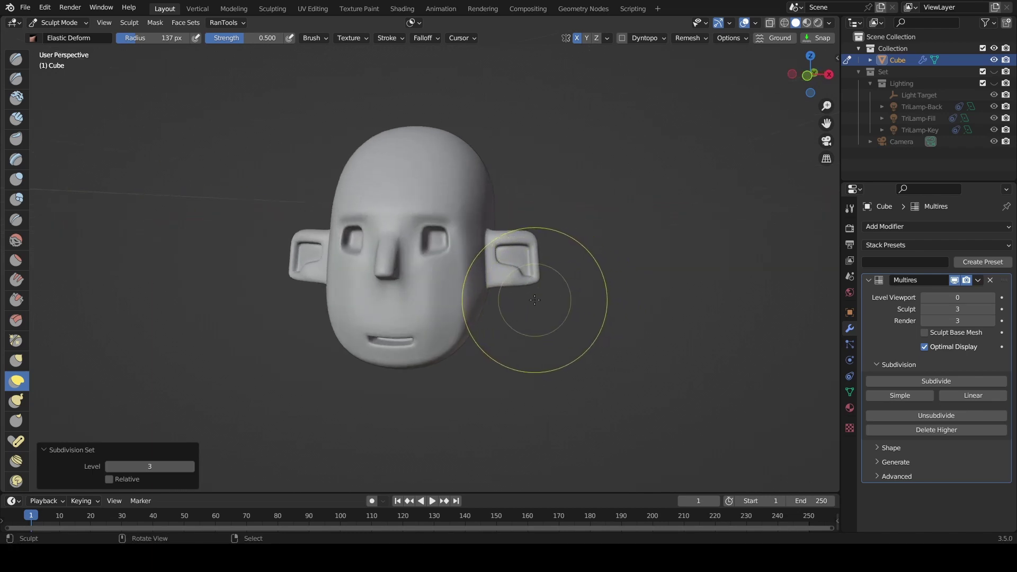
scroll(535, 300, up, 2)
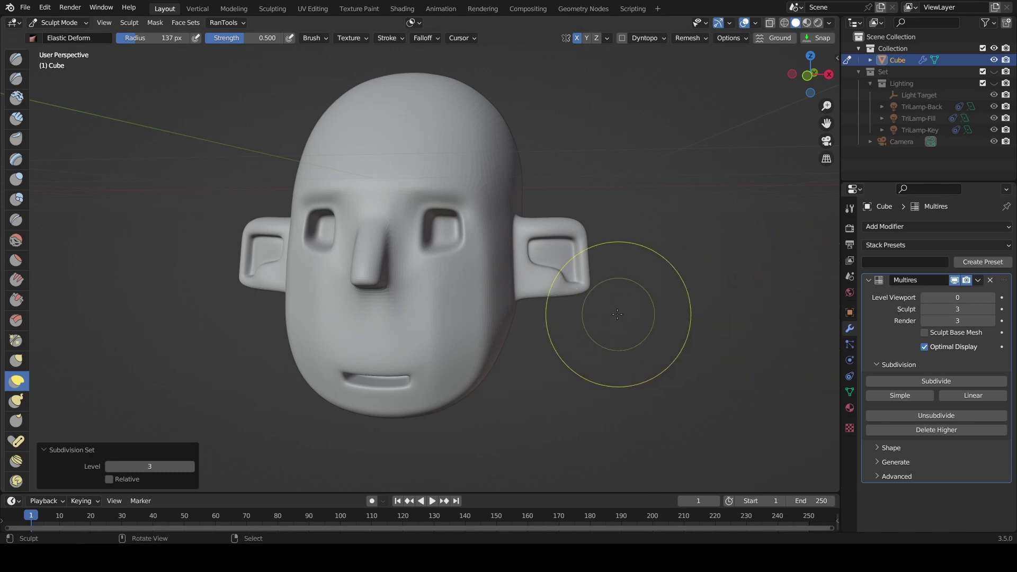
- Nudge the ear's lower corner and the nose with Elastic Deform, and enlarge the brush radius to 185 px
drag(585, 286, 585, 282)
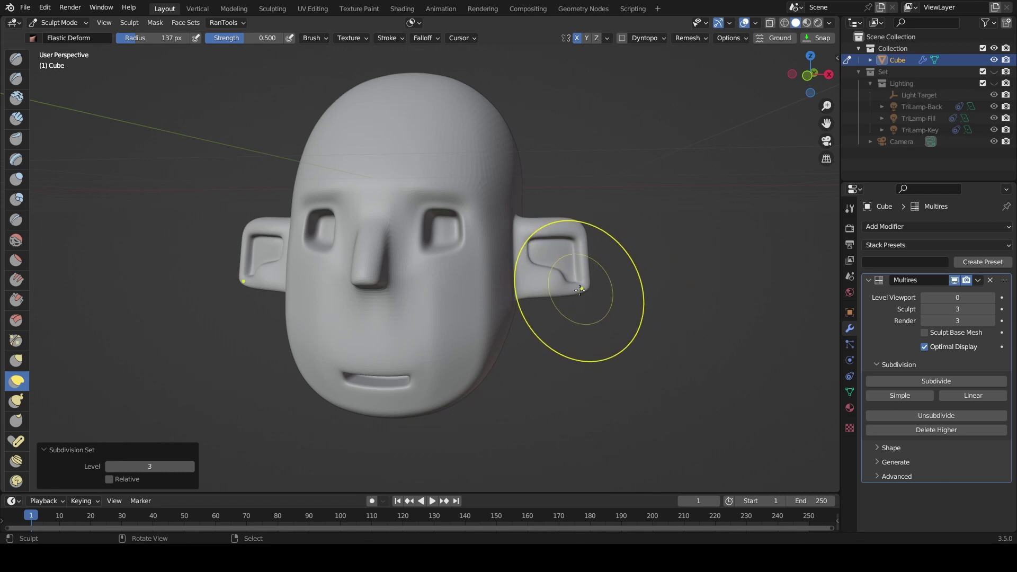
mouse_move(577, 295)
middle_down()
mouse_move(520, 301)
mouse_move(534, 300)
middle_up()
drag(332, 304, 331, 304)
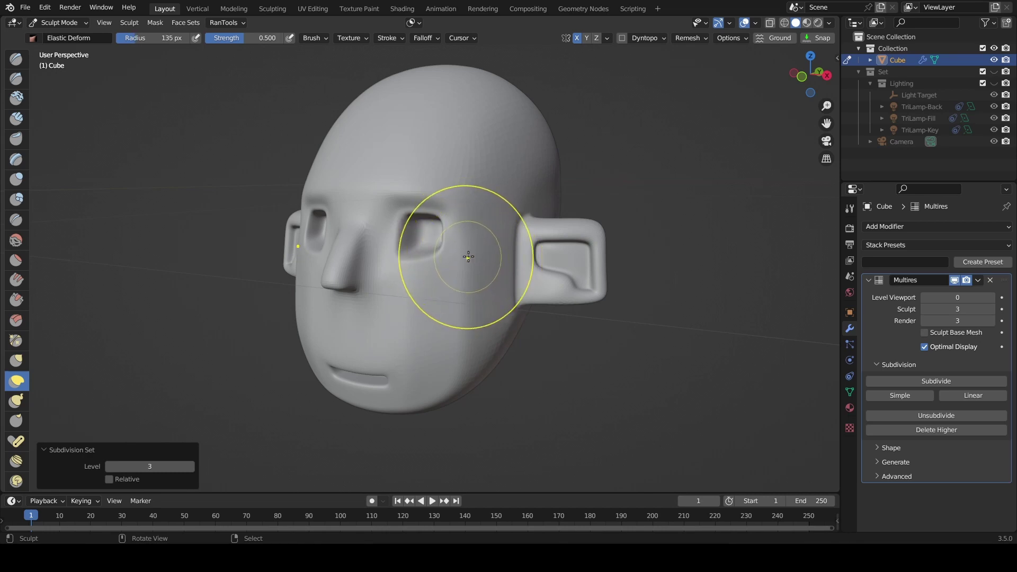
key(f)
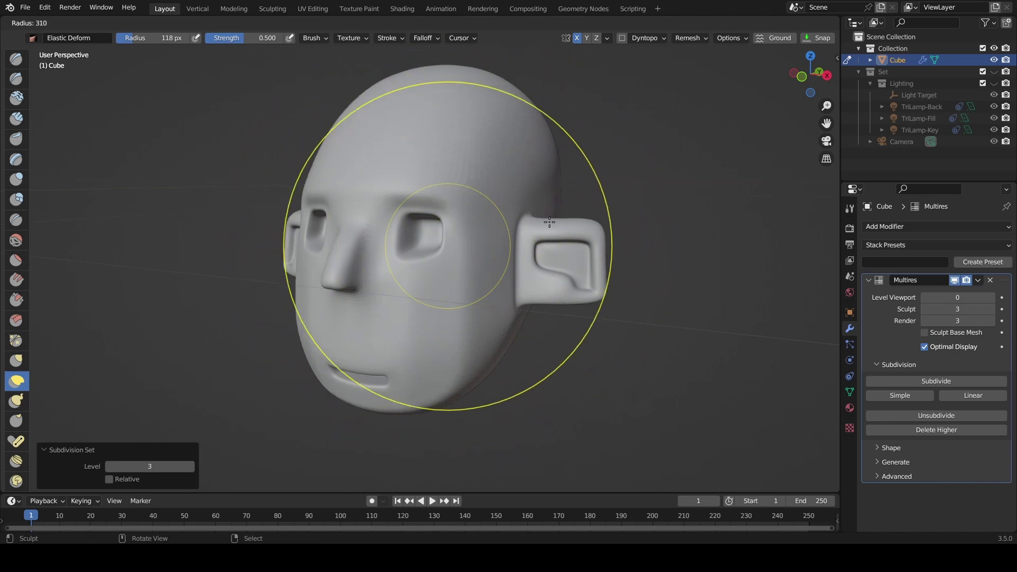
click(471, 231)
middle_drag(466, 233, 485, 260)
scroll(485, 259, up, 3)
scroll(485, 259, down, 2)
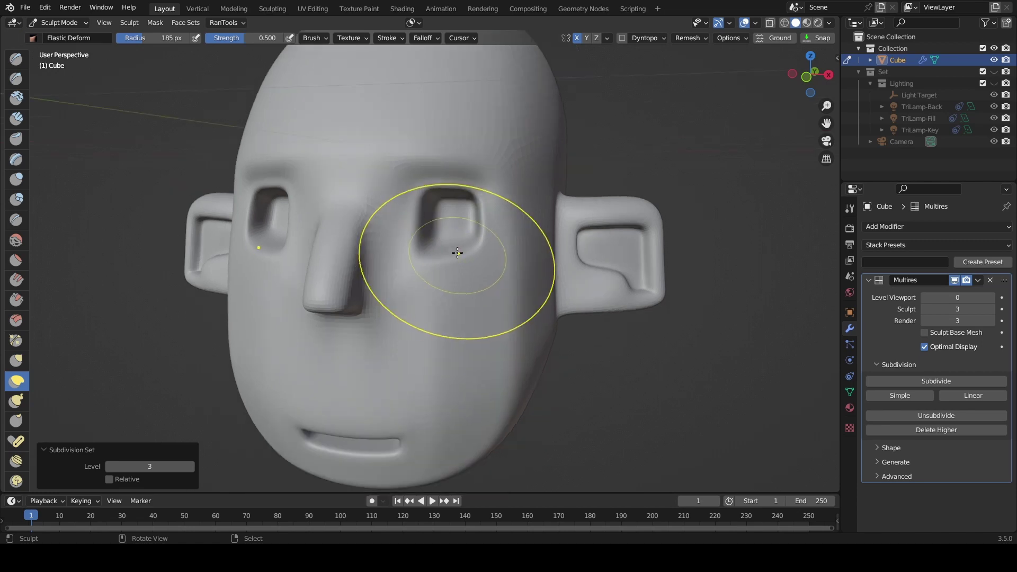
- Reduce the brush radius to 78 px and stretch the eye sockets into wide, rounded openings with Elastic Deform, undoing the last stroke
key(bracketleft)
key(bracketleft)
key(bracketleft)
key(bracketleft)
key(bracketleft)
key(bracketleft)
key(bracketleft)
key(bracketleft)
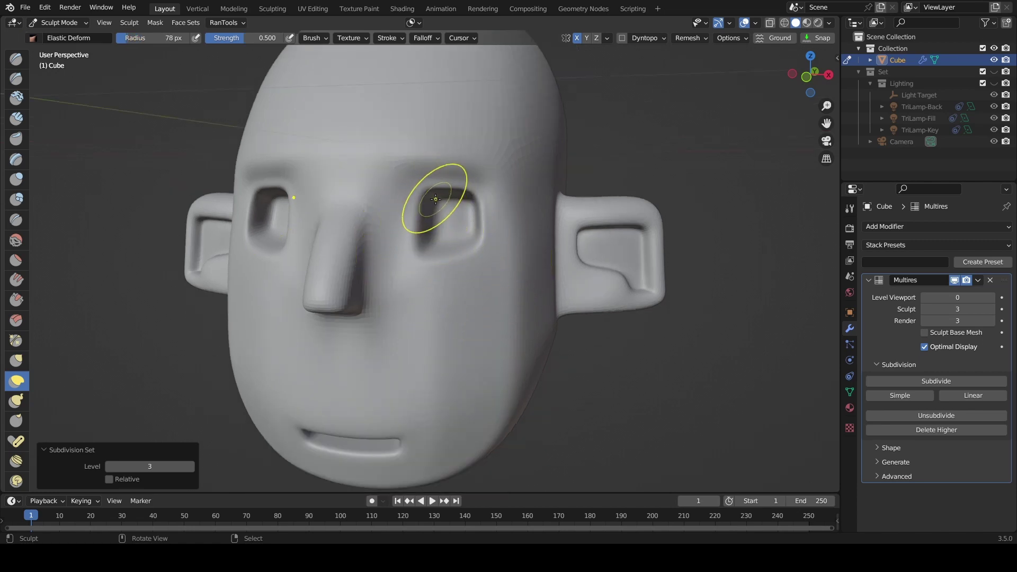
mouse_move(428, 183)
mouse_down()
mouse_move(405, 179)
mouse_move(386, 210)
mouse_move(397, 261)
mouse_move(477, 262)
mouse_move(476, 210)
mouse_up()
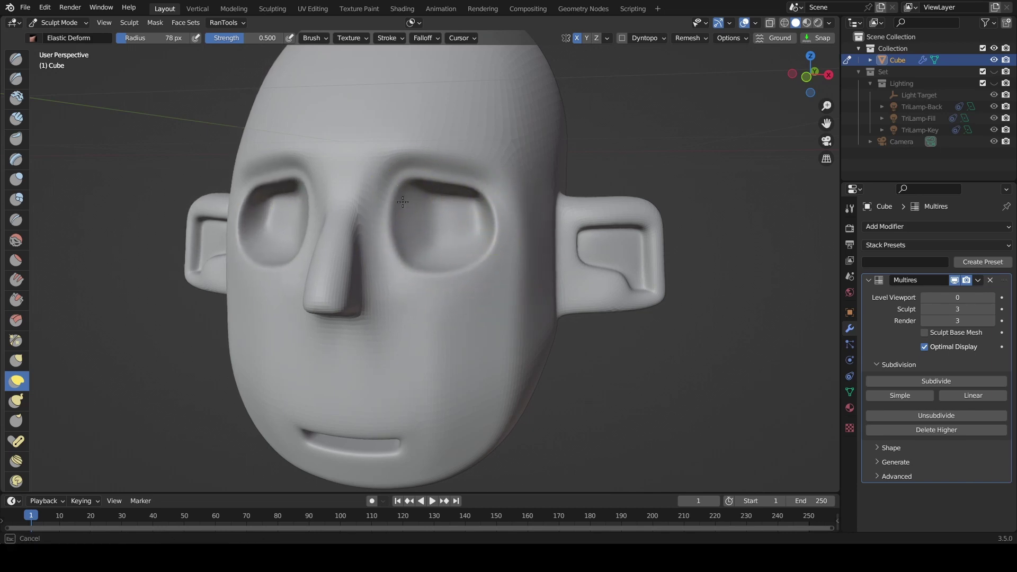
drag(420, 227, 393, 244)
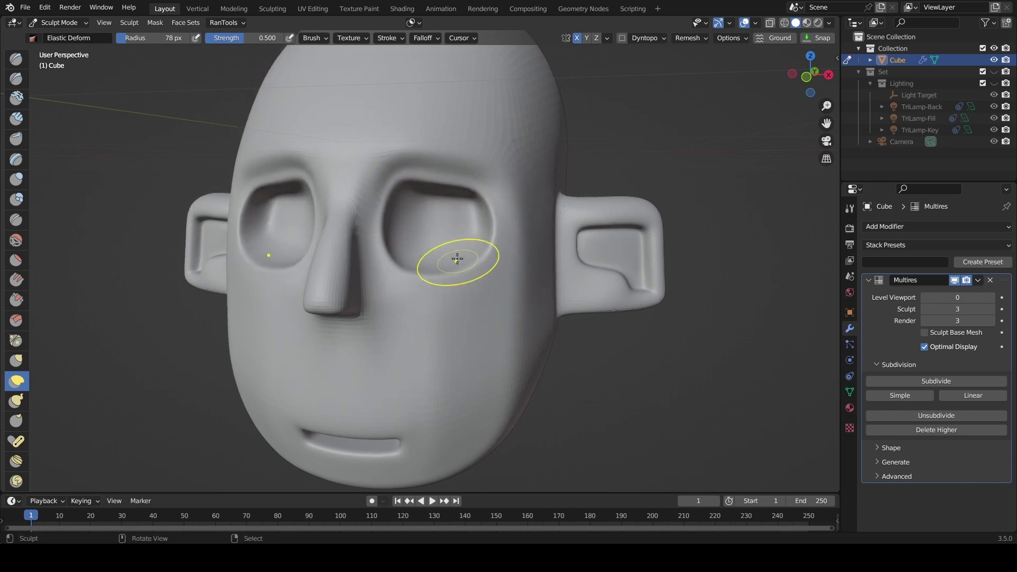
mouse_move(457, 259)
mouse_down()
mouse_move(431, 200)
mouse_move(450, 197)
mouse_move(391, 193)
mouse_move(410, 193)
mouse_up()
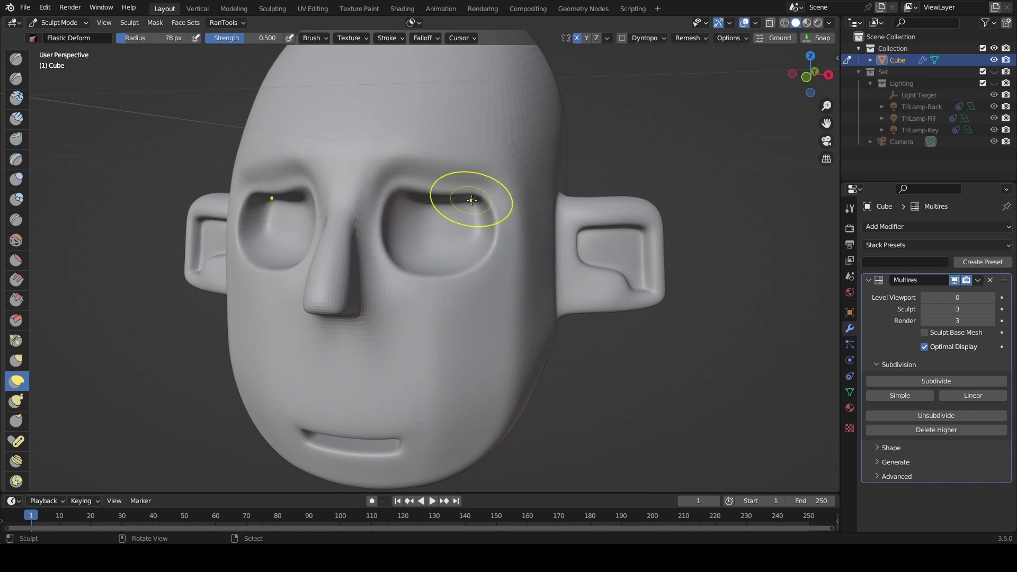
key(ctrl+z)
- Reshape the nose from the side and curve the mouth opening with Elastic Deform strokes
middle_drag(461, 229, 256, 202)
drag(255, 202, 277, 226)
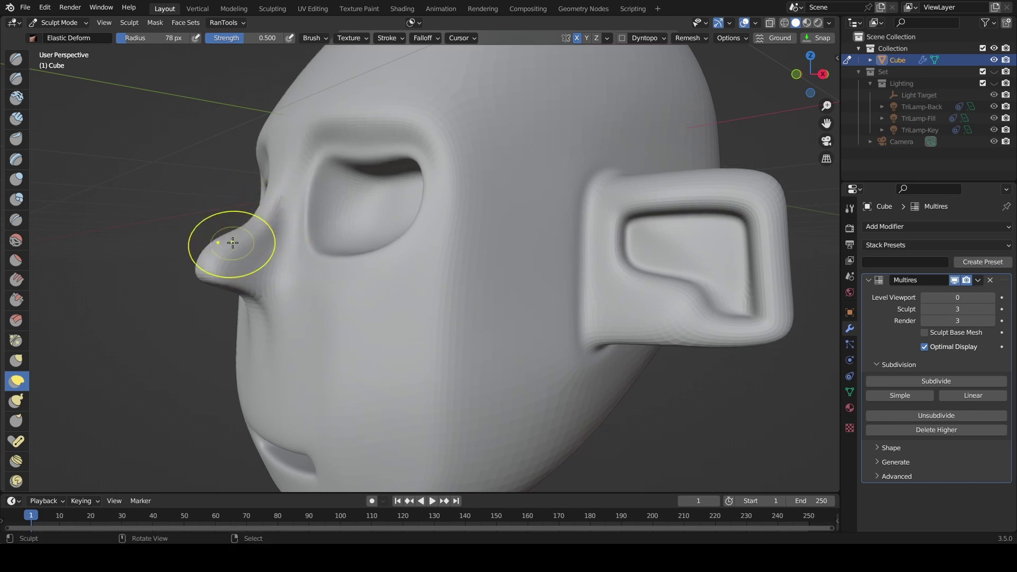
mouse_move(239, 295)
middle_down()
mouse_move(343, 281)
mouse_move(455, 351)
mouse_move(389, 364)
middle_up()
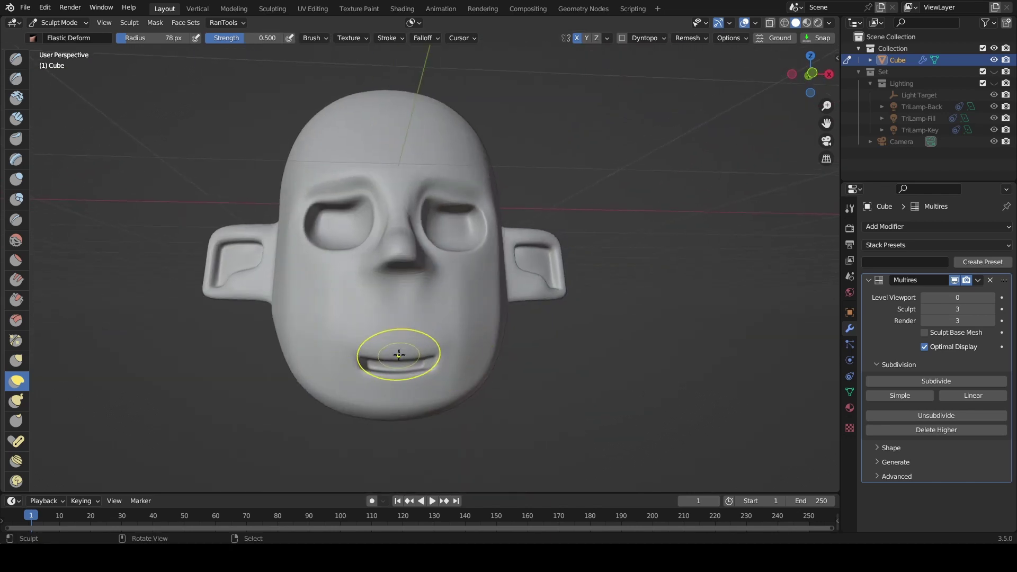
mouse_move(387, 364)
mouse_down()
mouse_move(349, 352)
mouse_move(340, 324)
mouse_up()
- Pull the square ears' corners and edges with Elastic Deform to give them a rounded outline that narrows toward the lobe
middle_drag(390, 342, 561, 311)
mouse_move(565, 326)
mouse_down()
mouse_move(593, 295)
mouse_move(563, 304)
mouse_move(586, 273)
mouse_move(569, 228)
mouse_up()
mouse_move(568, 228)
middle_down()
mouse_move(495, 246)
mouse_move(385, 234)
mouse_move(386, 221)
mouse_move(512, 279)
mouse_move(563, 318)
middle_up()
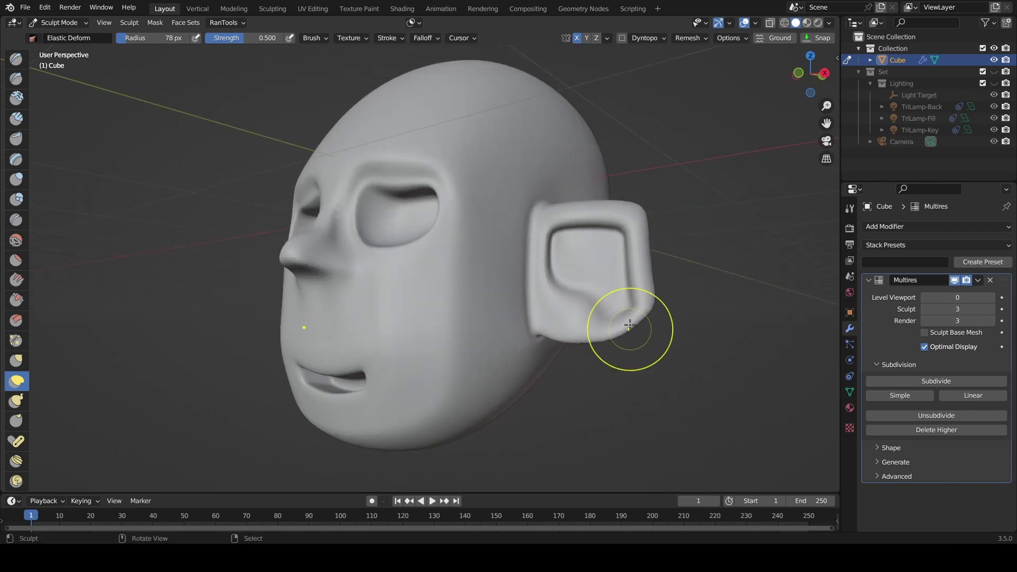
mouse_move(627, 331)
mouse_down()
mouse_move(607, 207)
mouse_move(577, 196)
mouse_up()
mouse_move(577, 196)
middle_down()
mouse_move(500, 245)
mouse_move(397, 268)
mouse_move(483, 308)
mouse_move(616, 278)
middle_up()
scroll(483, 308, down, 3)
scroll(617, 277, up, 3)
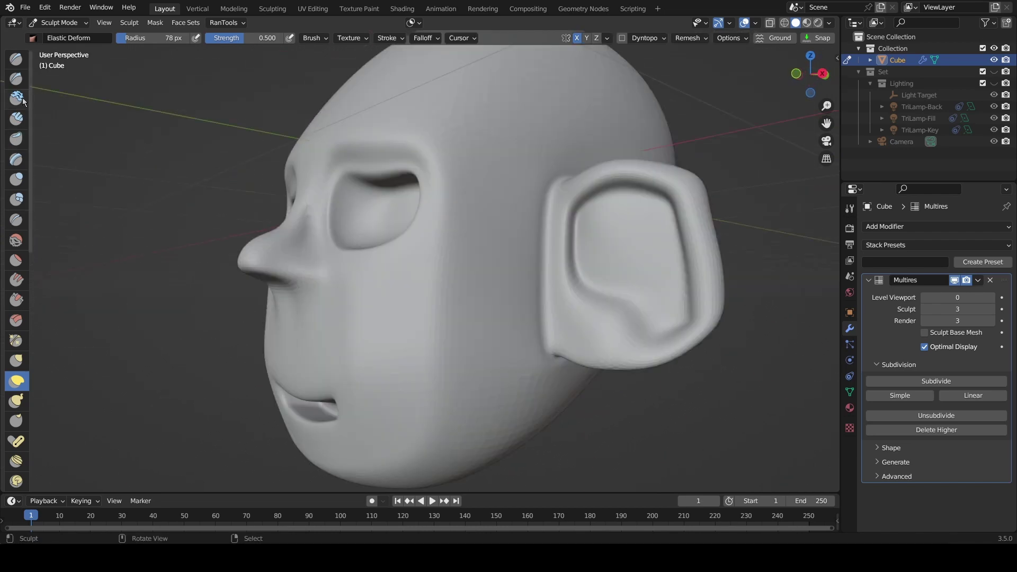
- Switch to the Draw brush and build up a rounded bump inside the ear next to its front edge, undoing the first stroke
click(14, 60)
middle_drag(567, 260, 148, 81)
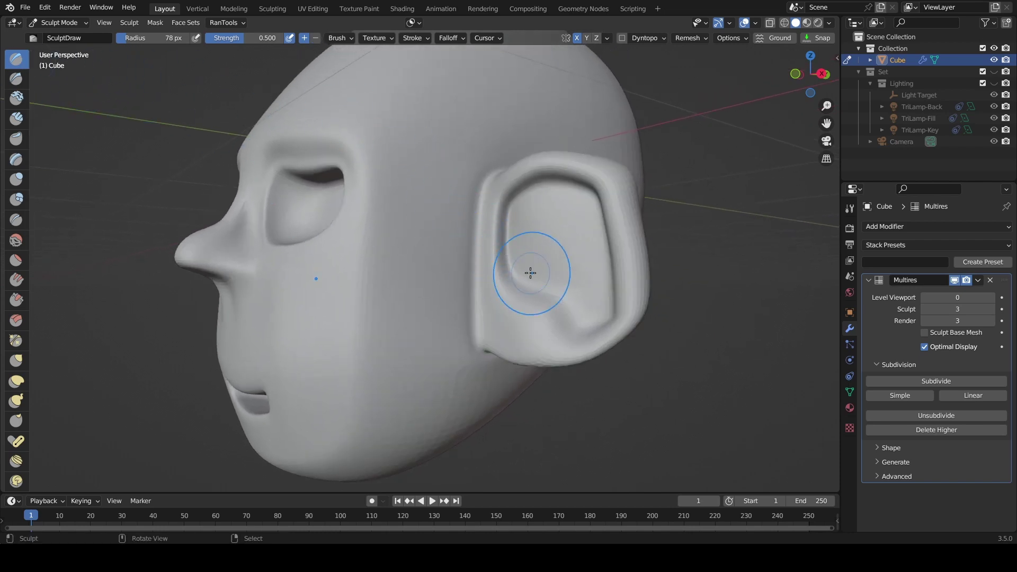
scroll(531, 273, up, 3)
mouse_move(614, 234)
mouse_down()
mouse_move(658, 238)
mouse_move(675, 269)
mouse_up()
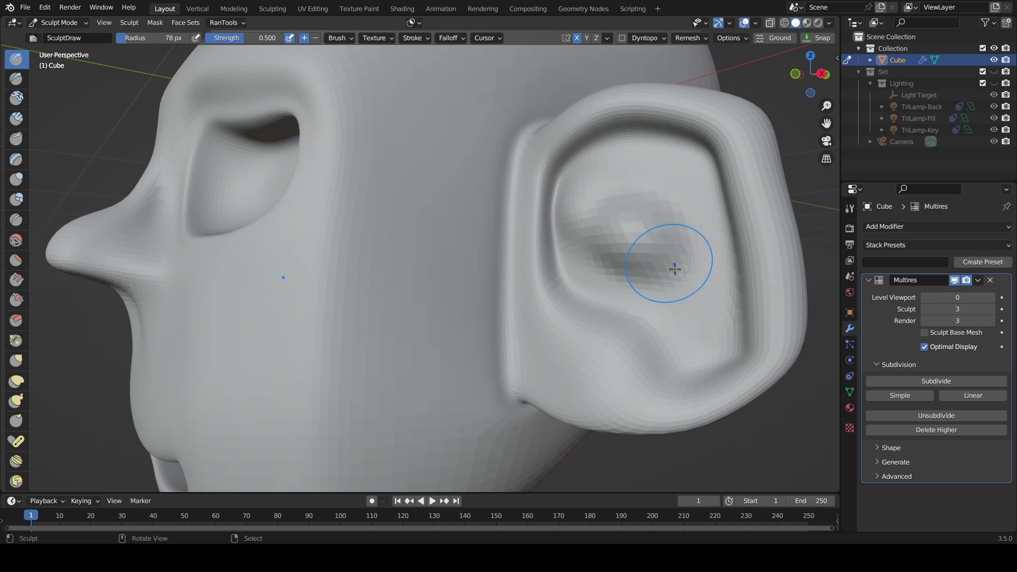
key(ctrl+z)
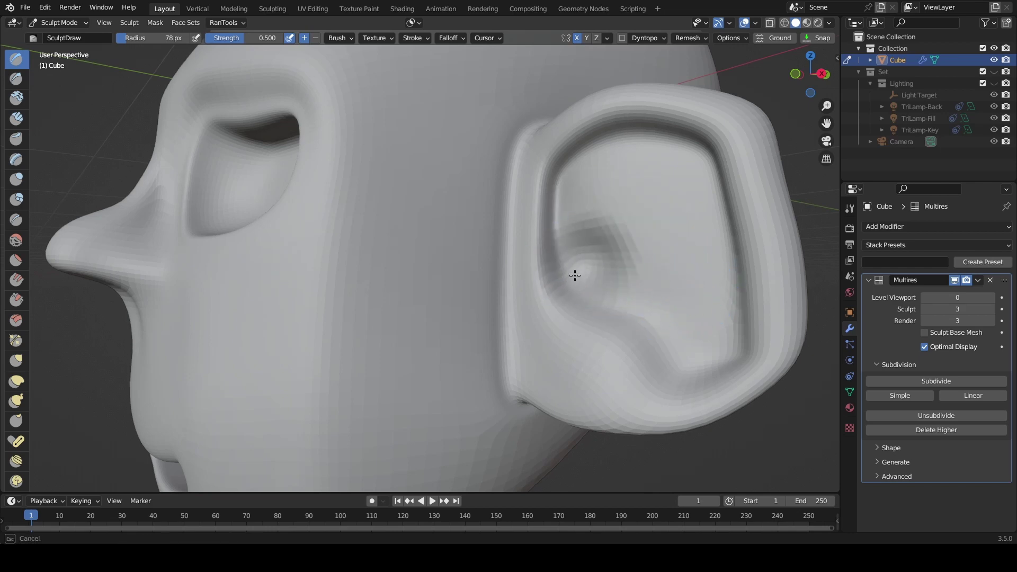
mouse_move(565, 257)
mouse_down()
mouse_move(585, 269)
mouse_move(565, 280)
mouse_up()
mouse_move(646, 254)
middle_down()
mouse_move(691, 254)
mouse_move(674, 277)
mouse_move(665, 264)
mouse_move(592, 265)
mouse_move(554, 268)
mouse_move(538, 282)
mouse_move(502, 279)
middle_up()
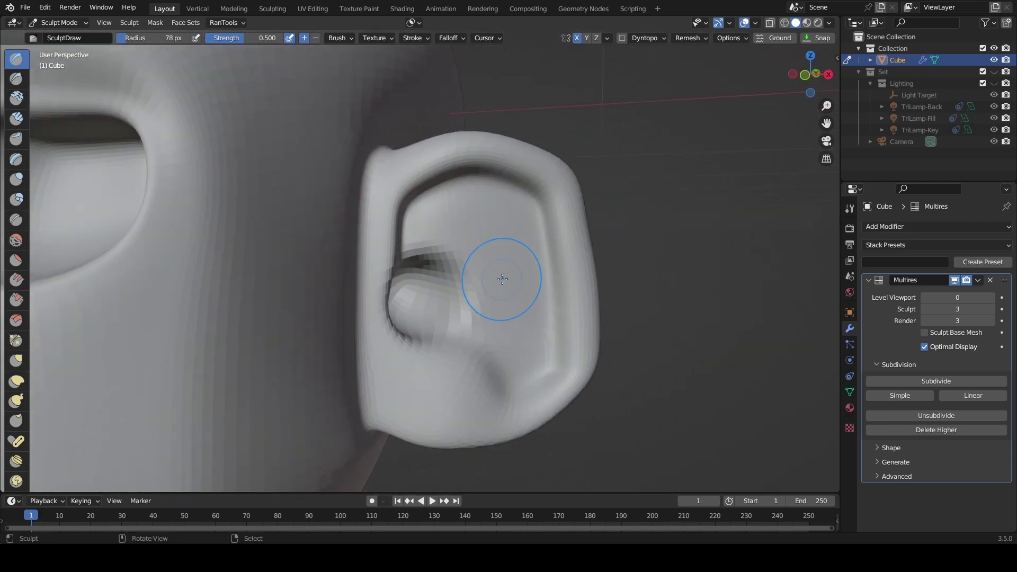
- Sculpt curved cartilage ridges and folds across the inside of the ear with the Draw brush
scroll(431, 250, up, 2)
mouse_move(408, 246)
mouse_down()
mouse_move(535, 218)
mouse_move(575, 268)
mouse_move(560, 341)
mouse_move(574, 278)
mouse_move(488, 220)
mouse_move(416, 238)
mouse_move(560, 221)
mouse_move(586, 366)
mouse_move(547, 392)
mouse_move(518, 203)
mouse_up()
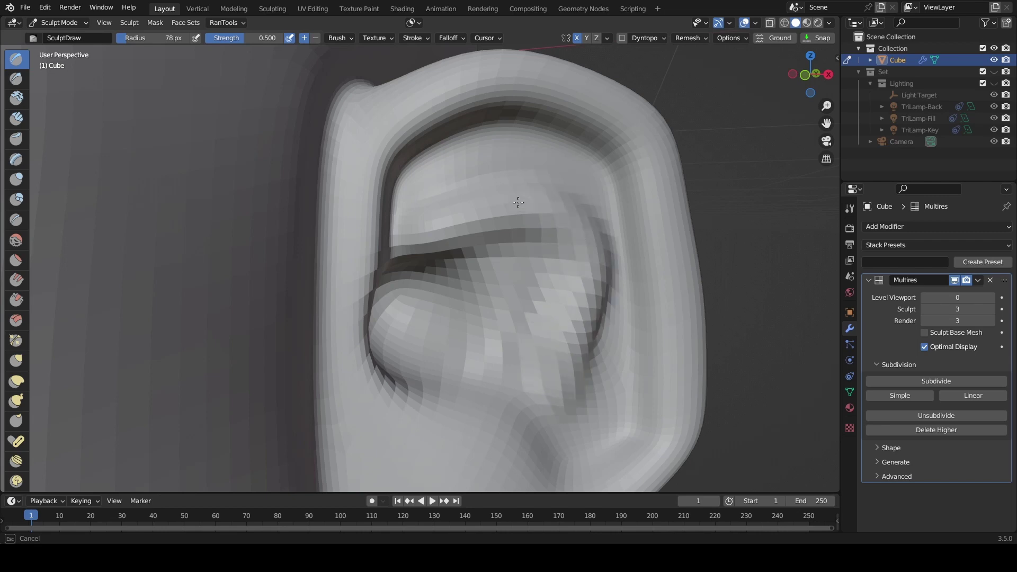
mouse_move(547, 338)
mouse_down()
mouse_move(567, 419)
mouse_move(590, 291)
mouse_up()
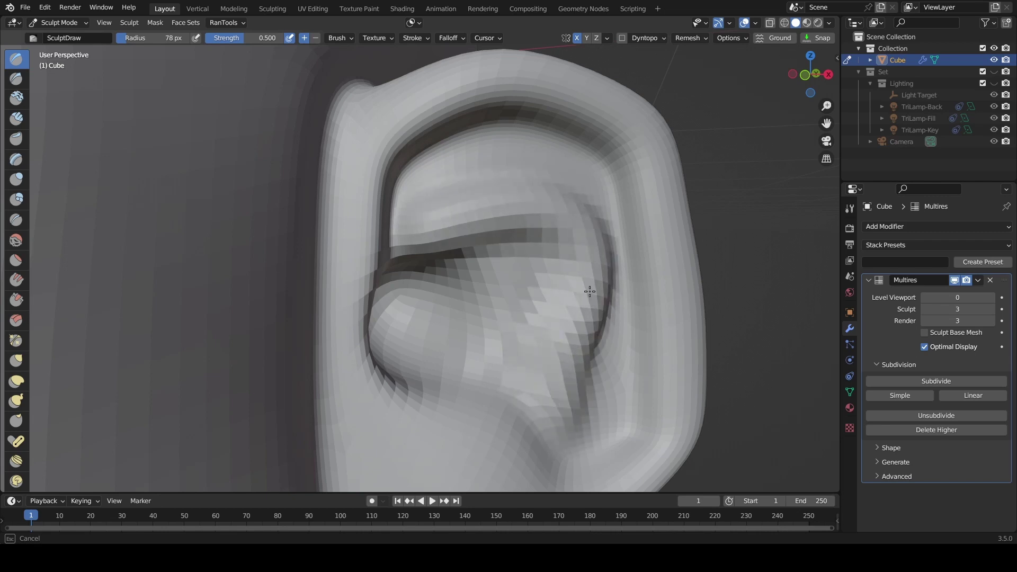
drag(402, 203, 582, 292)
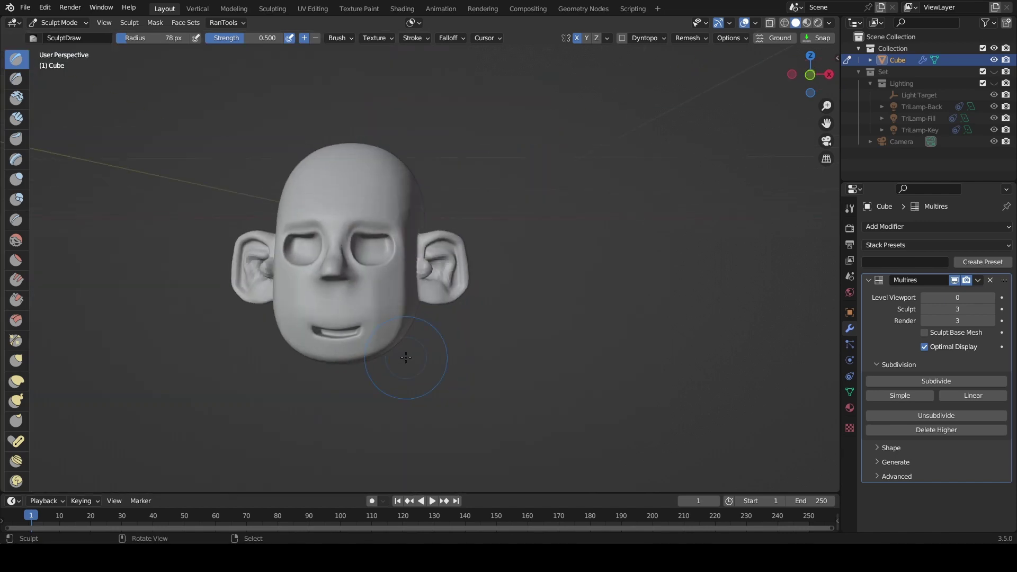
- Leave Sculpt Mode for Object Mode and apply Shade Smooth to the head
scroll(401, 322, up, 2)
middle_drag(400, 323, 388, 338)
scroll(411, 335, up, 1)
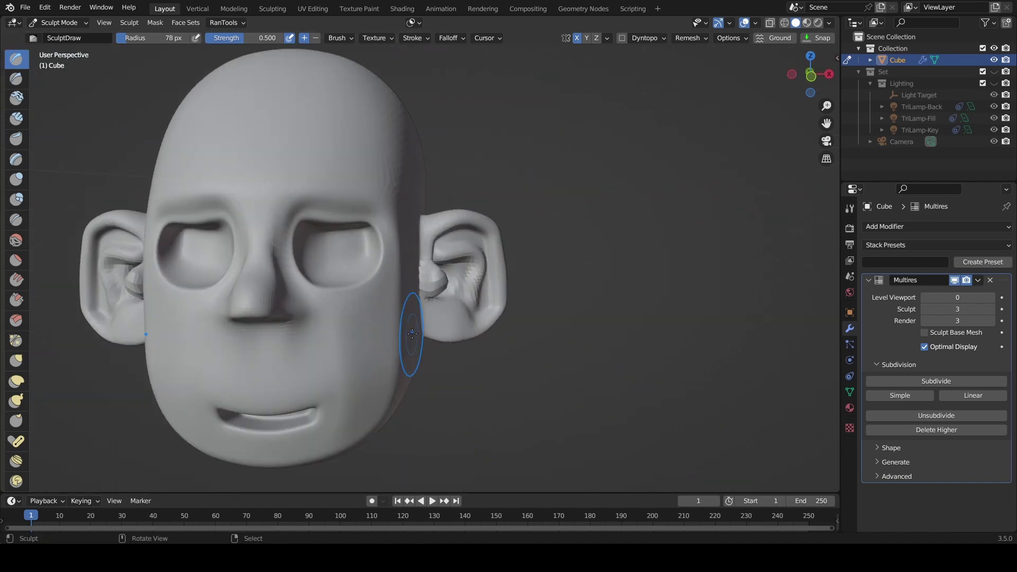
key(Tab)
click(347, 295)
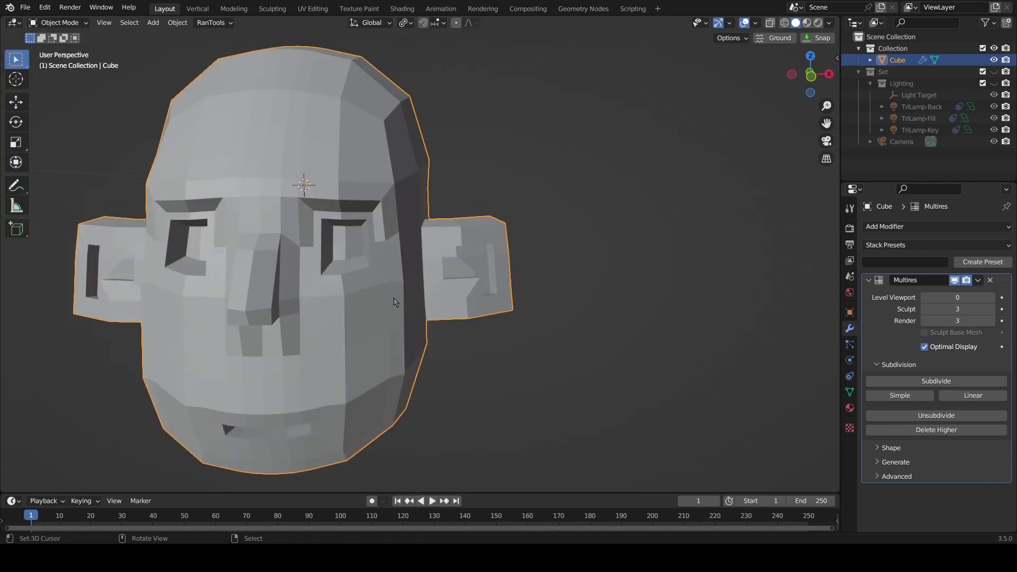
right_click(394, 302)
click(388, 300)
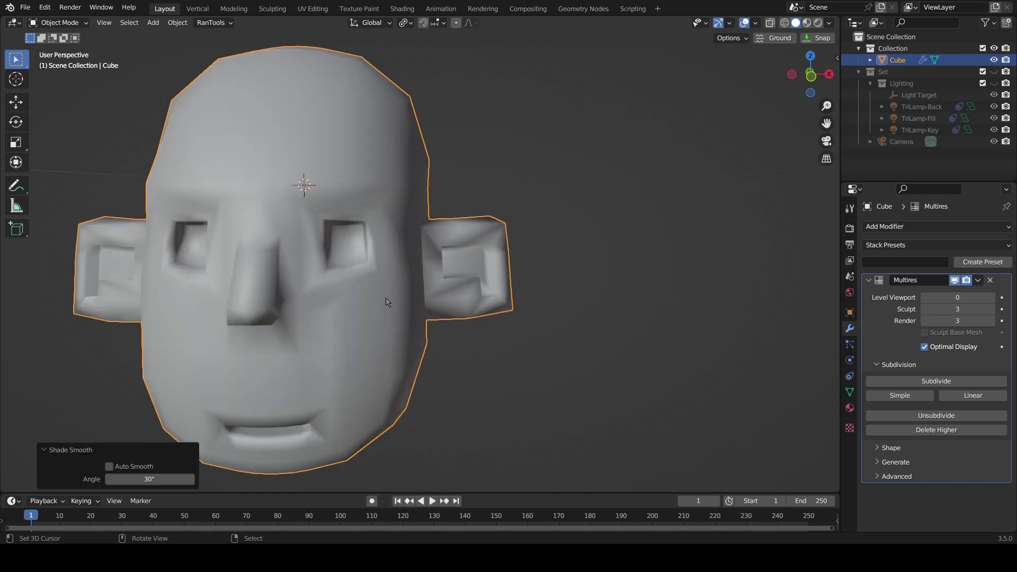
right_click(388, 302)
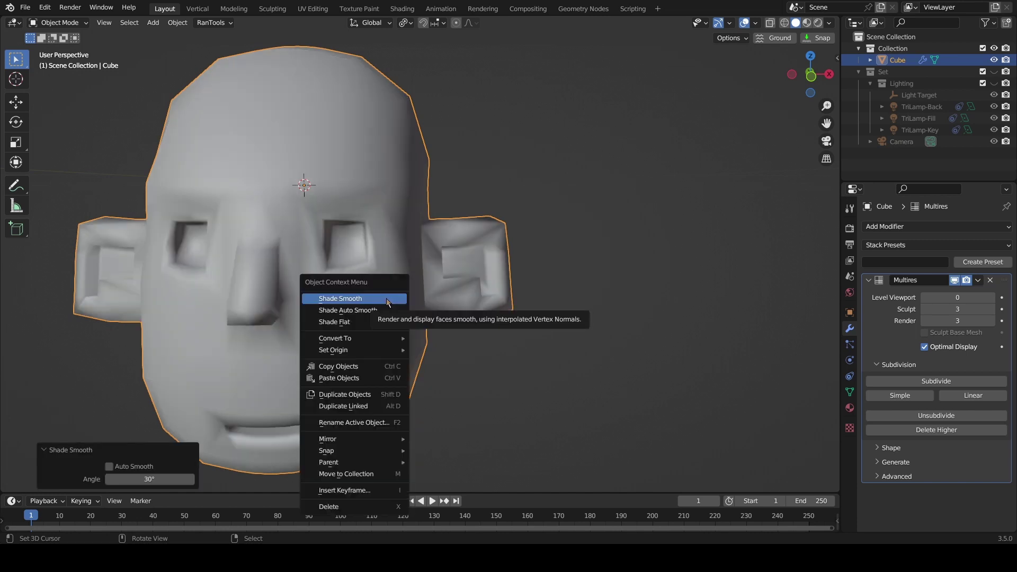
click(387, 300)
- Return to Sculpt Mode and build up horizontal brow ridges above the eye sockets with the Draw brush
key(ctrl+Tab)
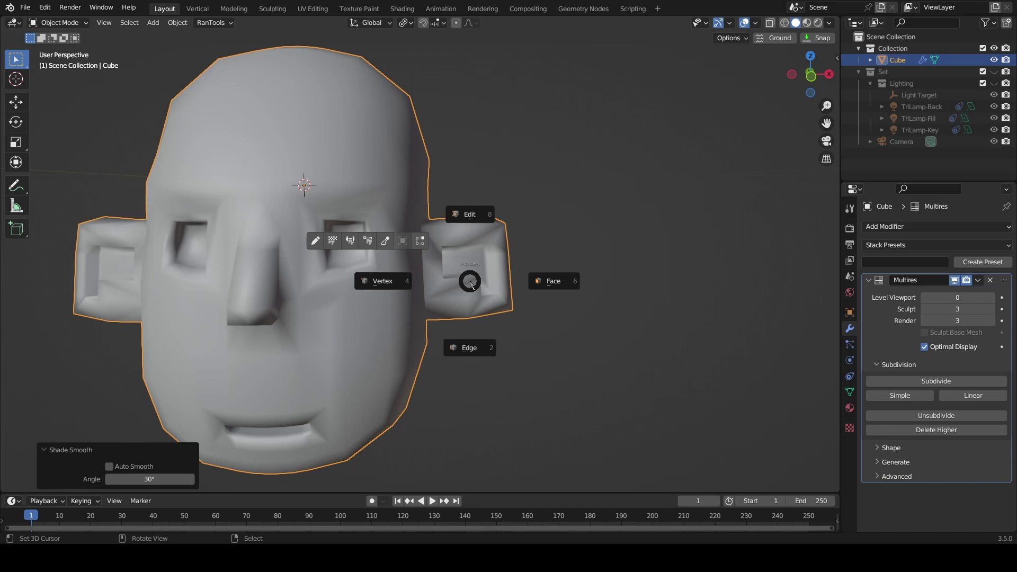
click(385, 242)
mouse_move(413, 287)
middle_down()
mouse_move(365, 292)
mouse_move(397, 318)
mouse_move(427, 311)
middle_up()
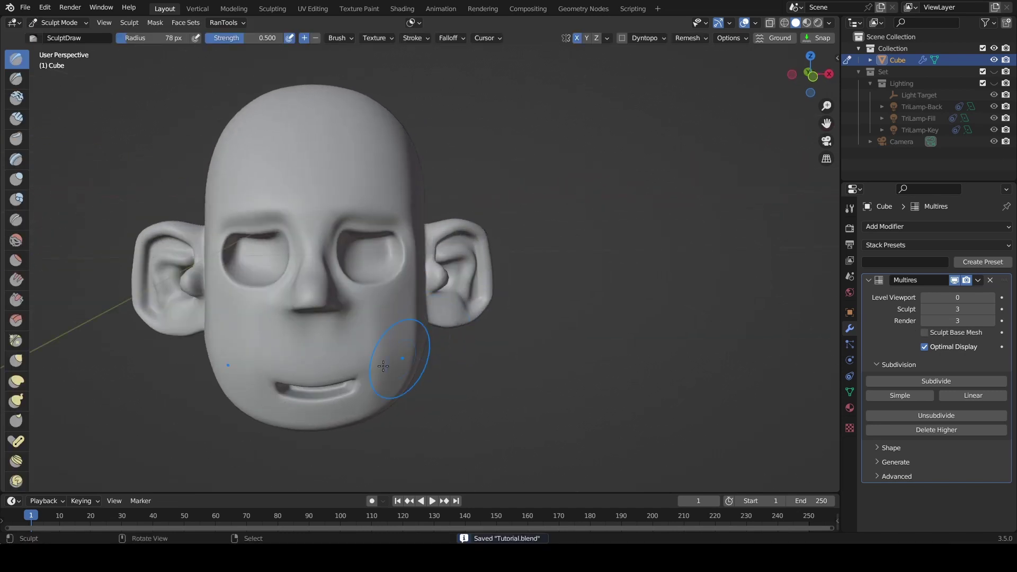
scroll(393, 277, up, 4)
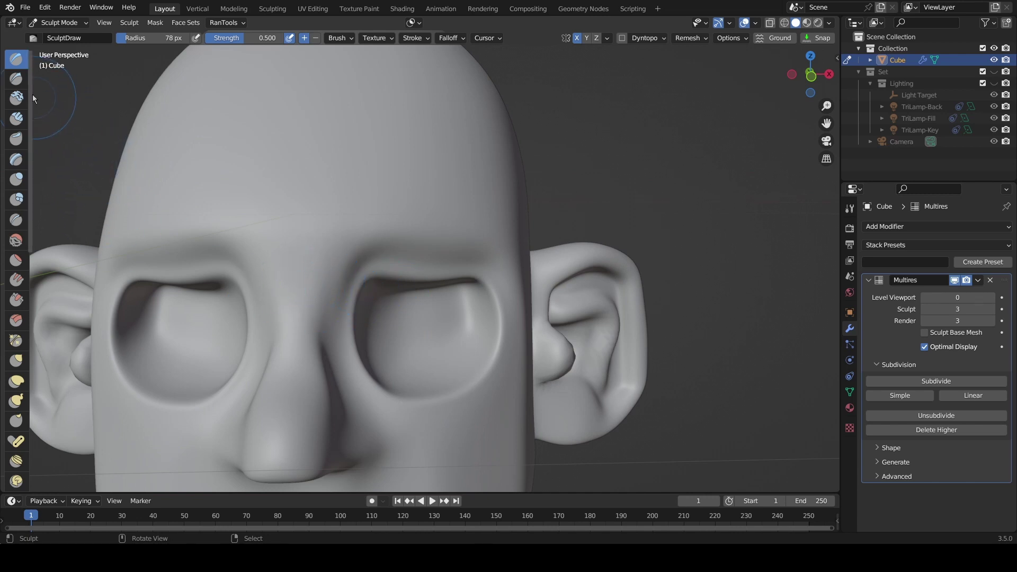
drag(476, 237, 371, 233)
drag(377, 235, 479, 234)
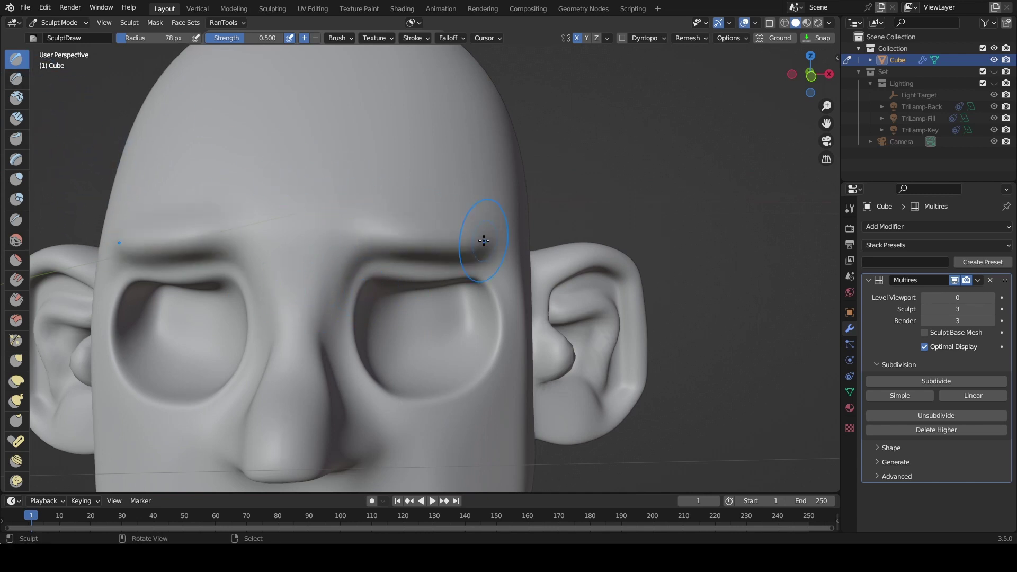
drag(408, 233, 365, 245)
- Switch to the Crease brush and carve folds under the eye sockets and down the cheeks beside the nose
key(shift+c)
middle_drag(361, 296, 361, 247)
scroll(361, 247, down, 1)
scroll(370, 255, up, 3)
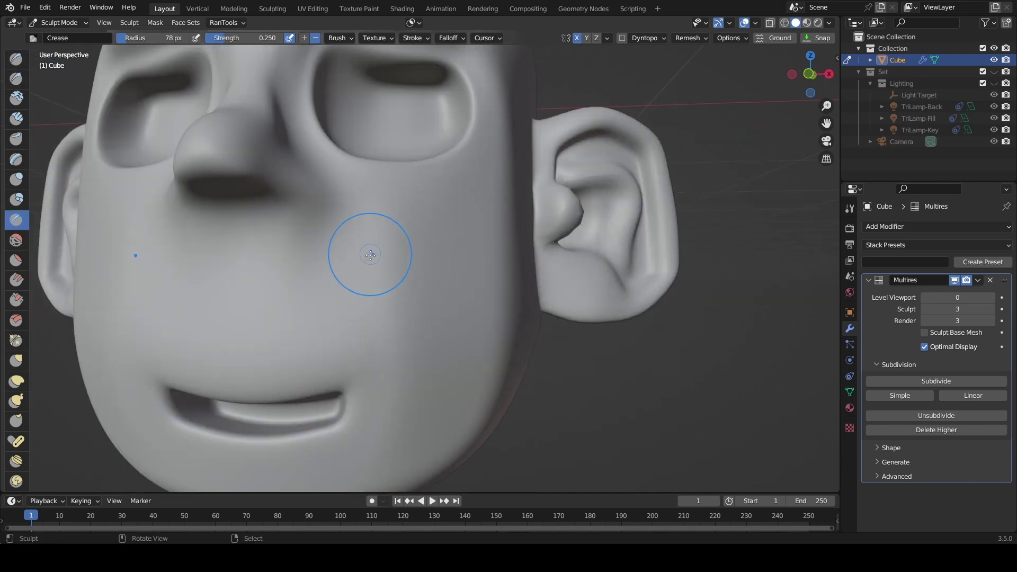
middle_drag(427, 202, 427, 223)
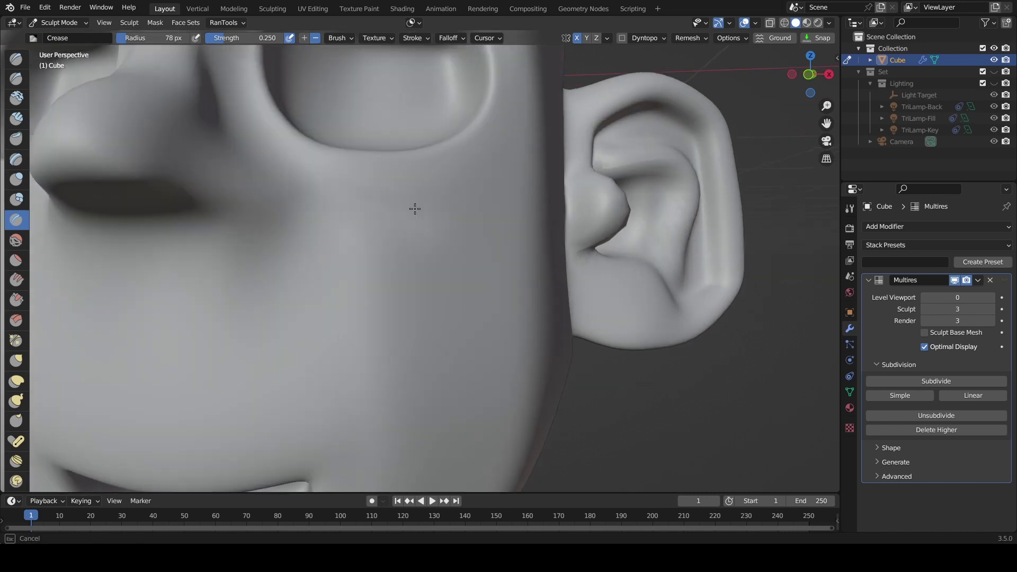
scroll(318, 191, down, 1)
middle_drag(385, 223, 398, 202)
middle_drag(374, 160, 391, 160)
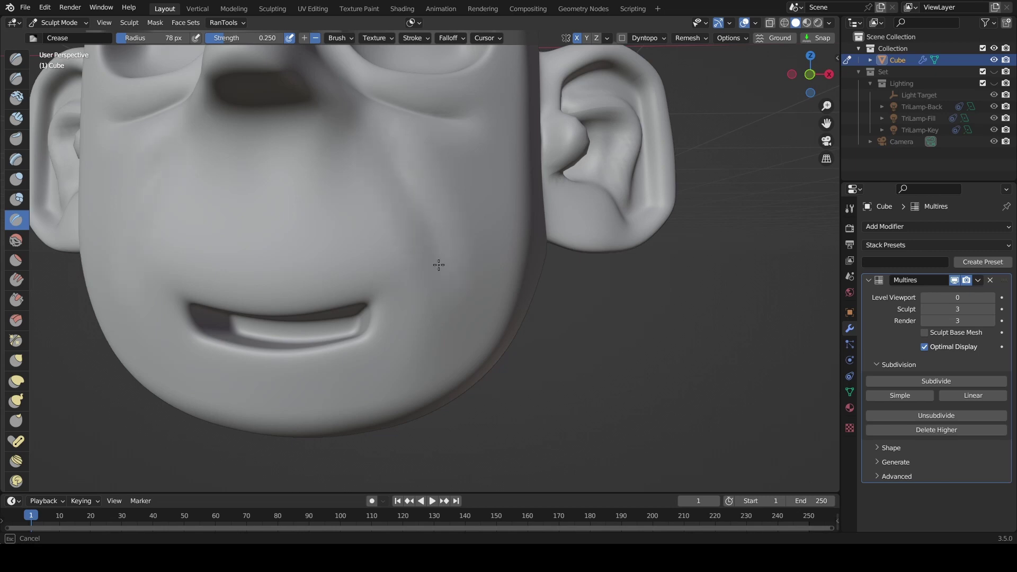
- Finish the folds curving around the mouth and crease vertical frown lines between the brows
scroll(437, 318, down, 5)
middle_drag(475, 314, 486, 329)
scroll(424, 212, up, 3)
shift+middle_drag(363, 96, 407, 241)
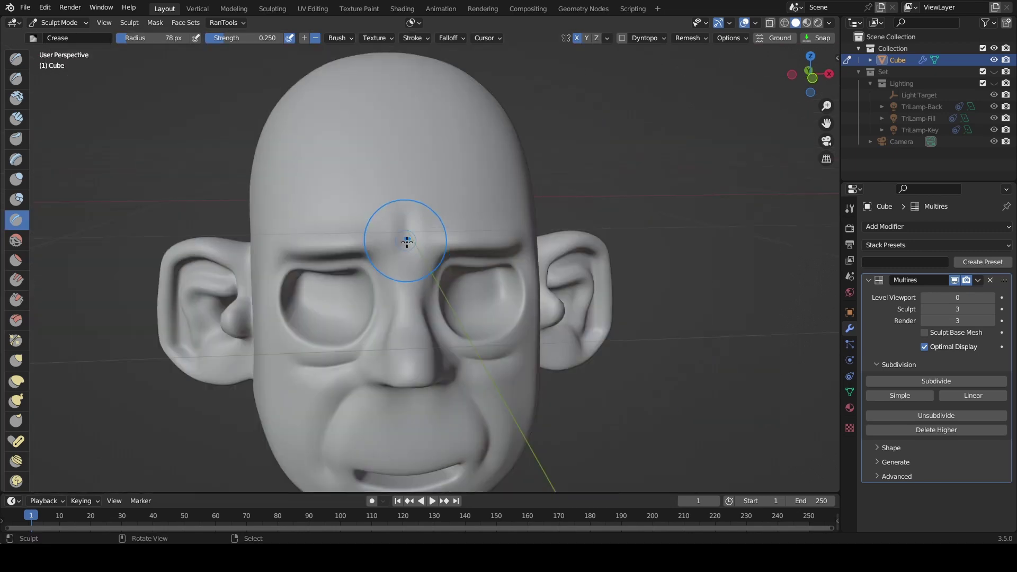
- Crease the outer edges of the nostril wings where the nose meets the cheeks
scroll(460, 292, down, 3)
middle_drag(483, 298, 426, 300)
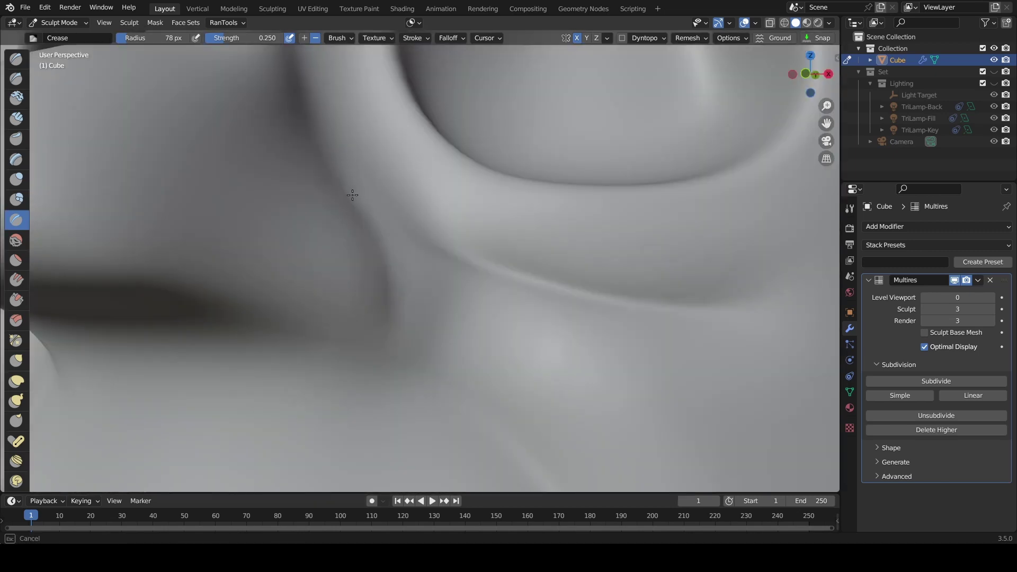
middle_drag(360, 267, 475, 223)
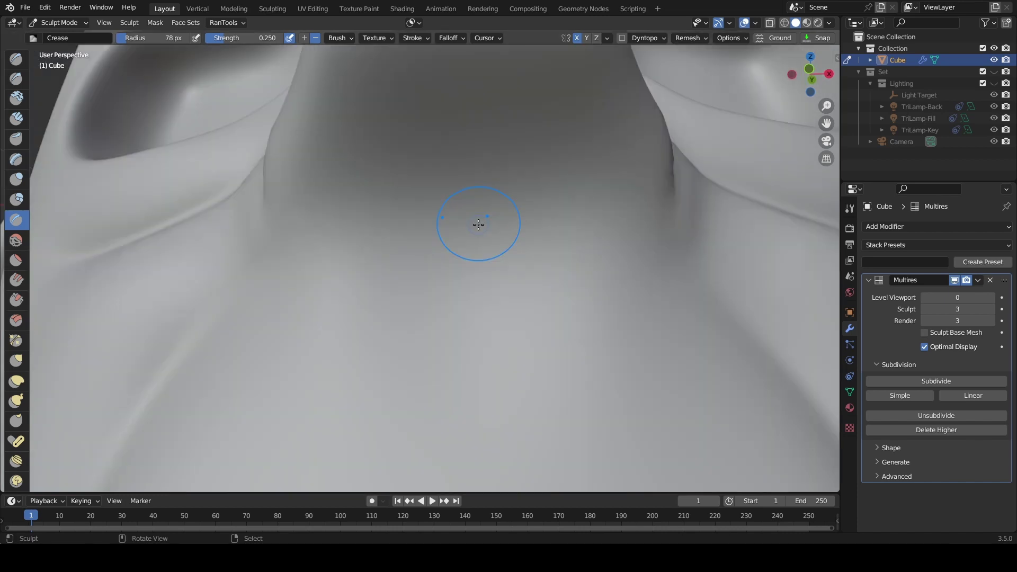
scroll(478, 224, down, 2)
- Switch to the Draw brush with a 27 px radius and carve two nostrils into the underside of the nose
click(15, 78)
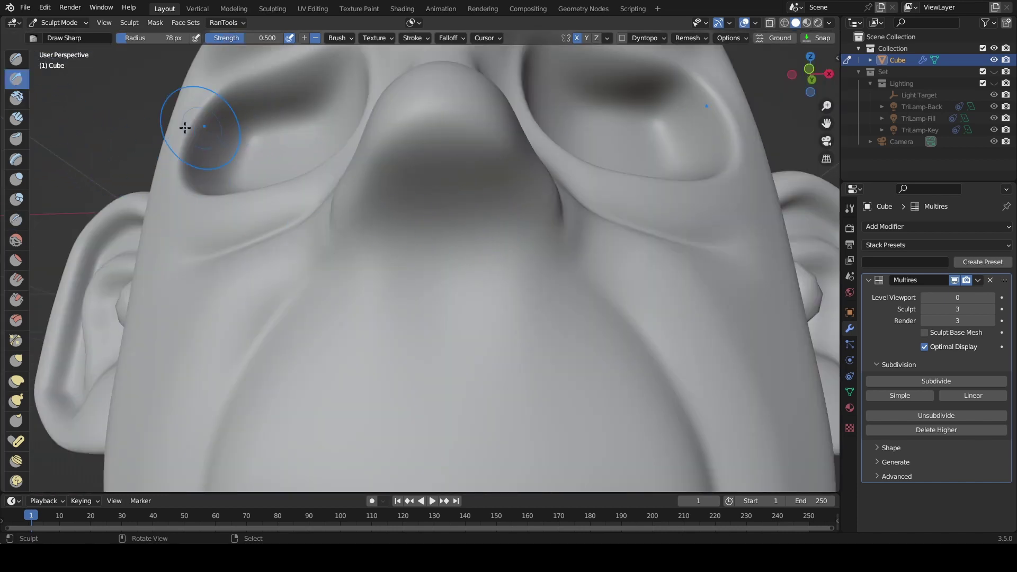
click(16, 58)
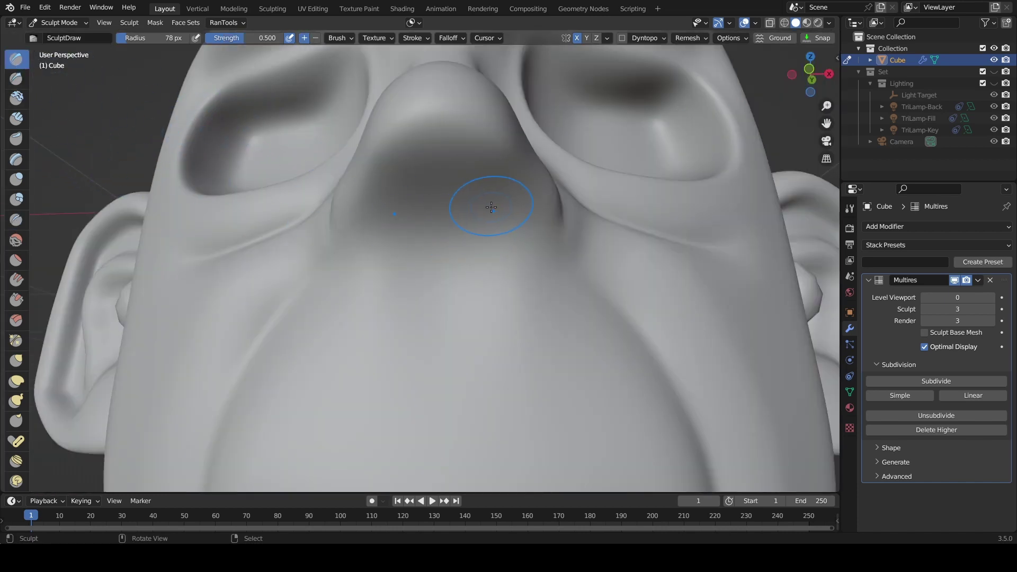
key(f)
click(466, 207)
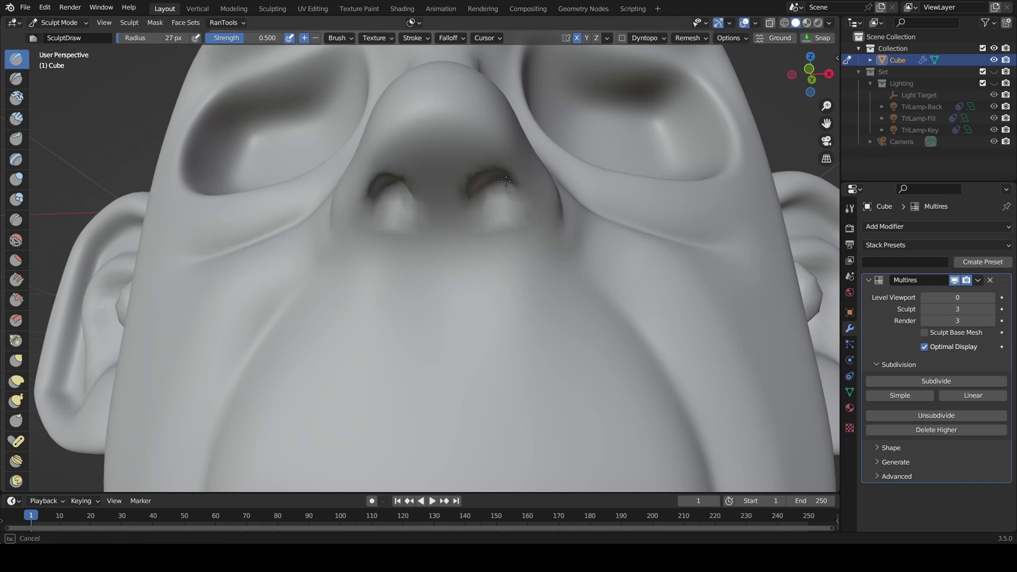
scroll(490, 207, down, 10)
middle_drag(531, 295, 543, 317)
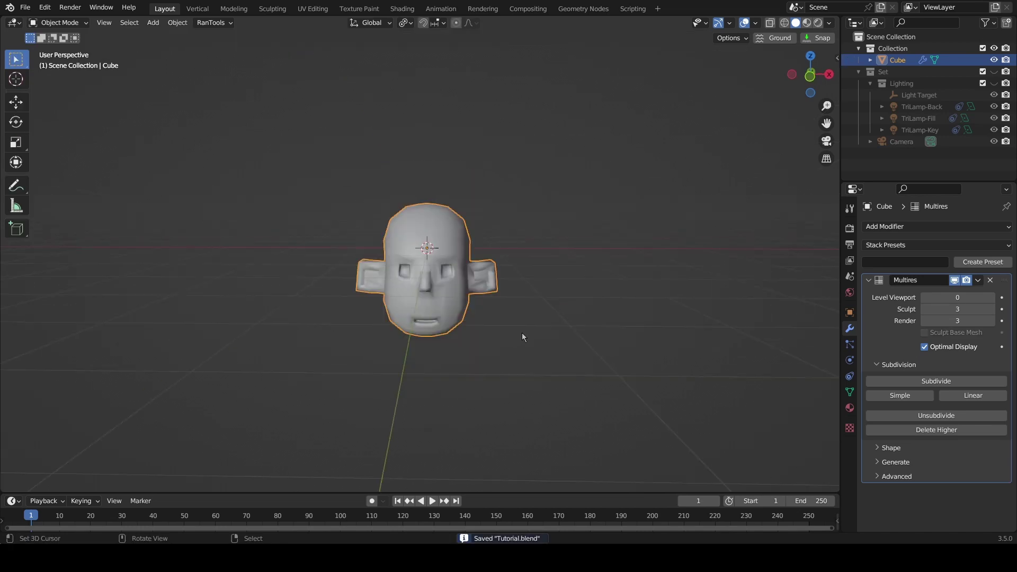
- In Object Mode, raise the Multires viewport level to 3 and inspect the sculpted head from several angles
scroll(523, 332, up, 3)
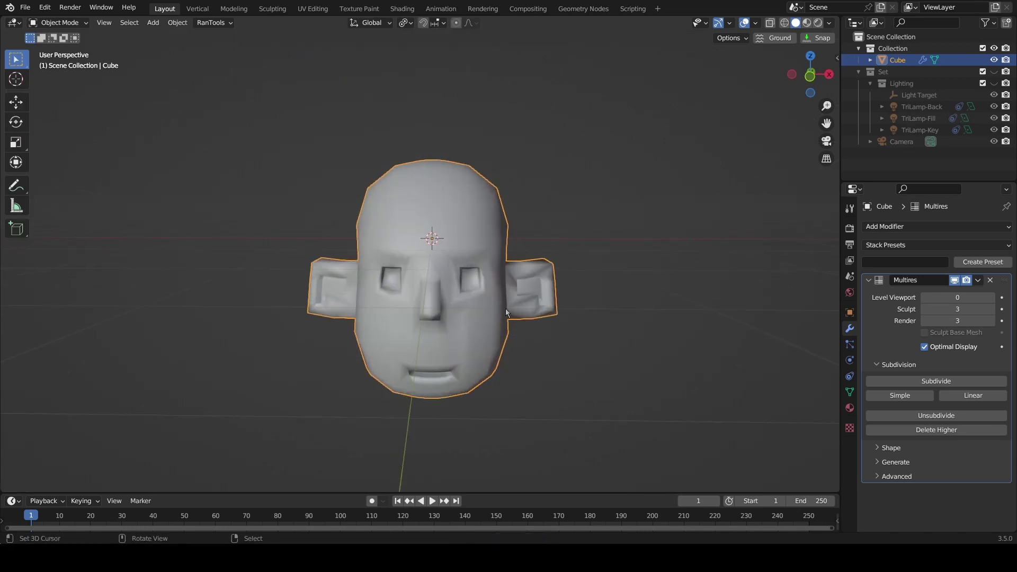
middle_drag(505, 308, 581, 302)
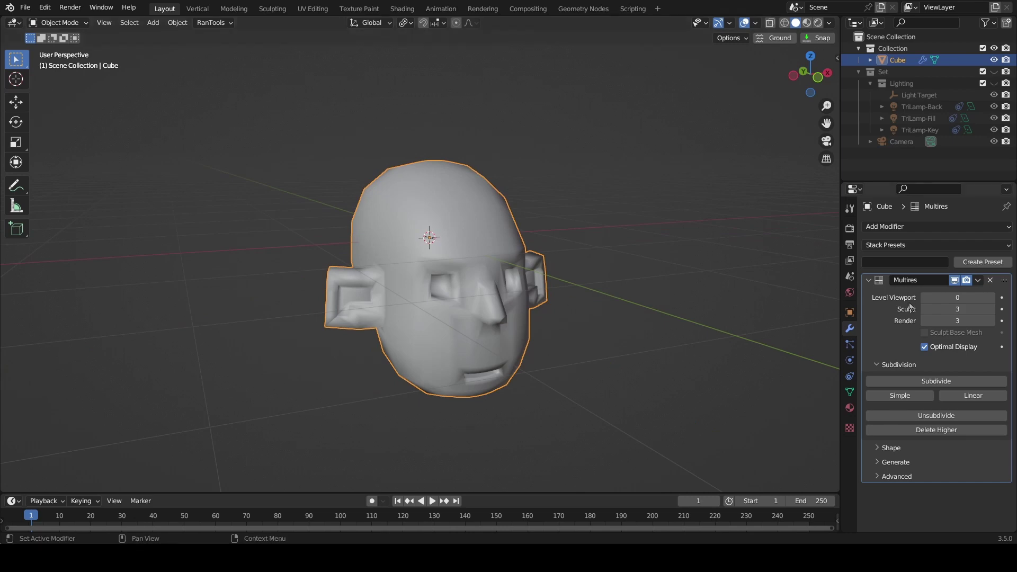
click(994, 298)
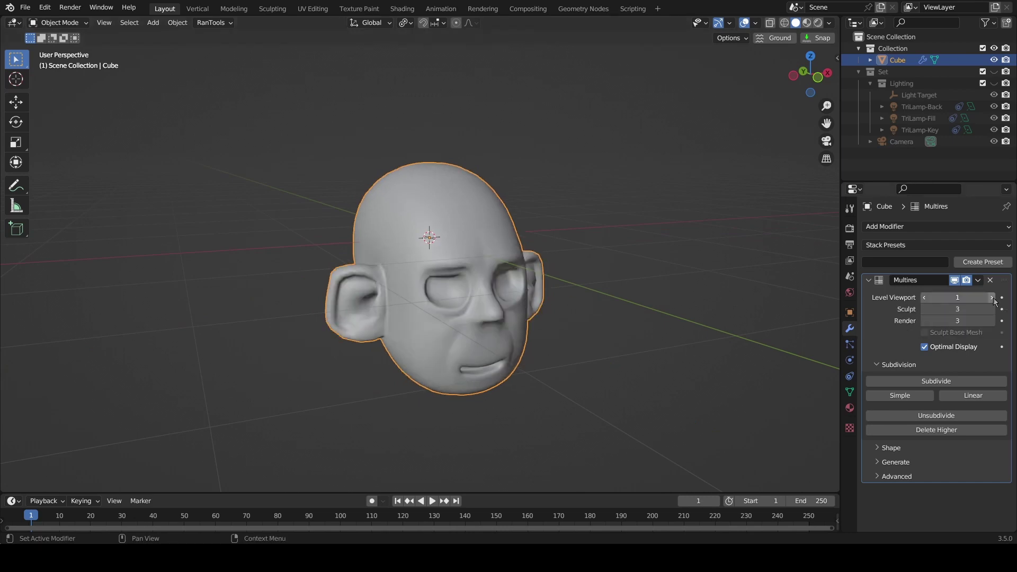
click(993, 298)
click(992, 298)
middle_drag(820, 291, 492, 279)
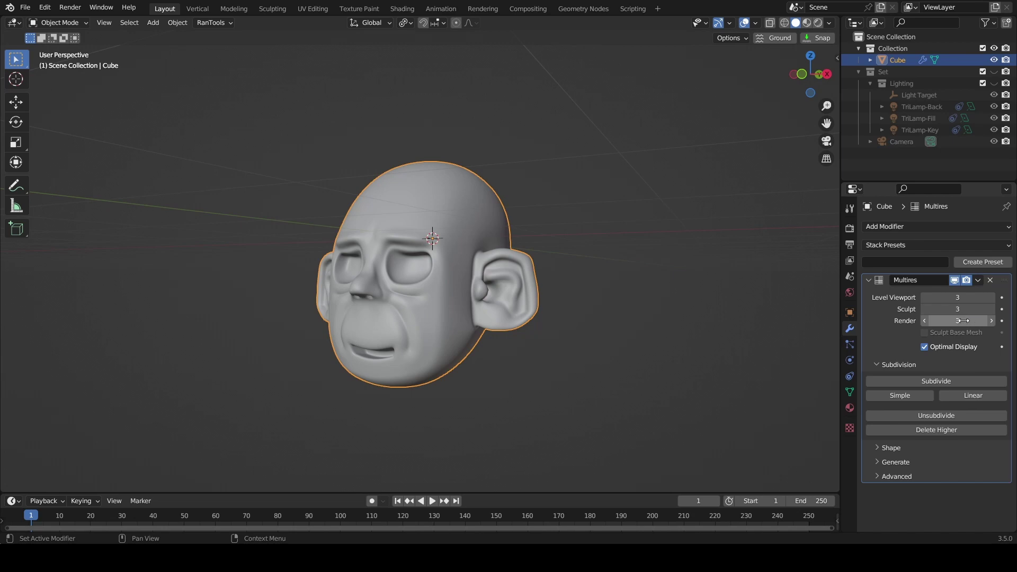
middle_drag(742, 302, 556, 251)
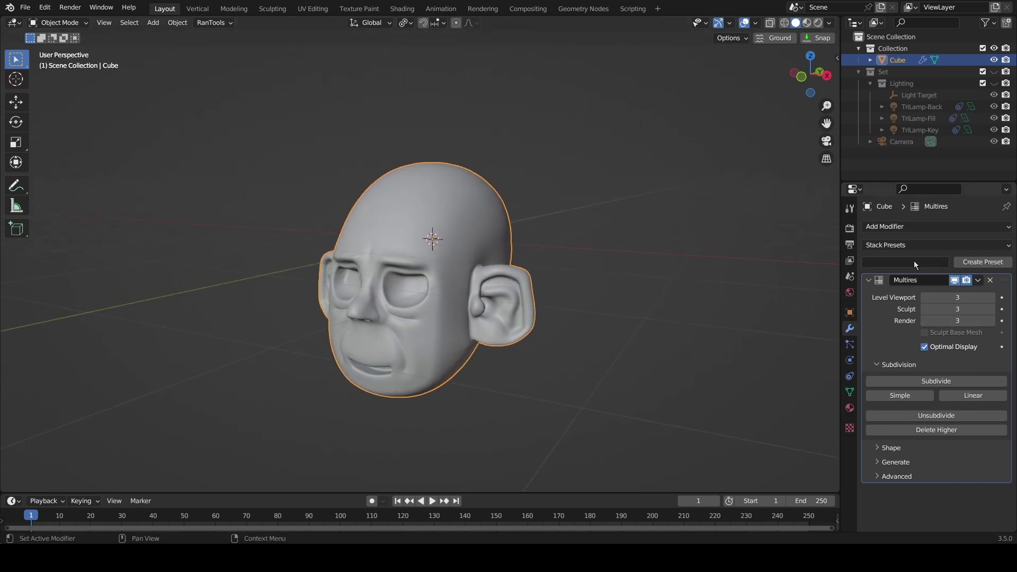
- Lower the Multires viewport level to 0
click(924, 299)
click(924, 298)
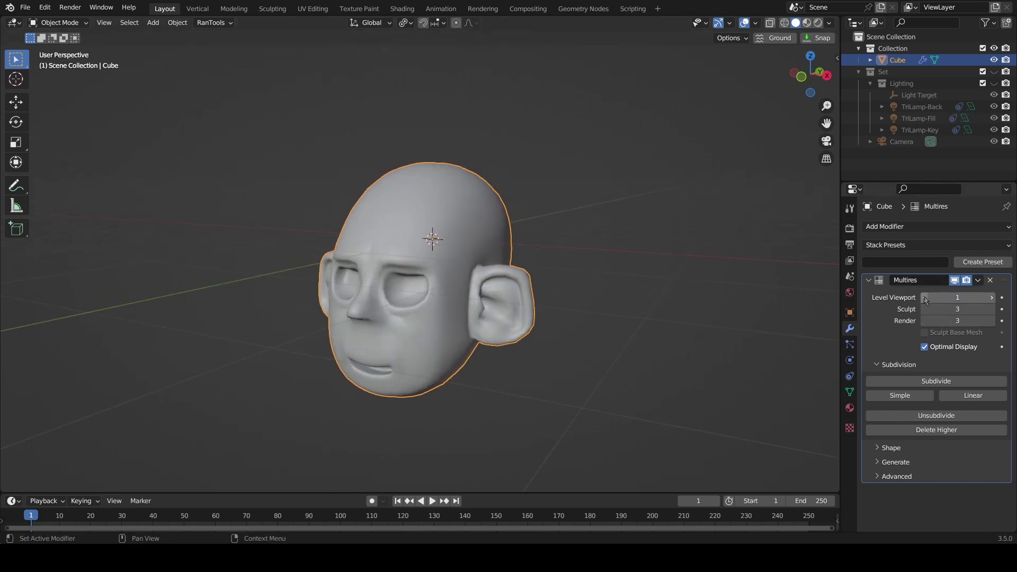
click(924, 298)
middle_drag(610, 258, 628, 252)
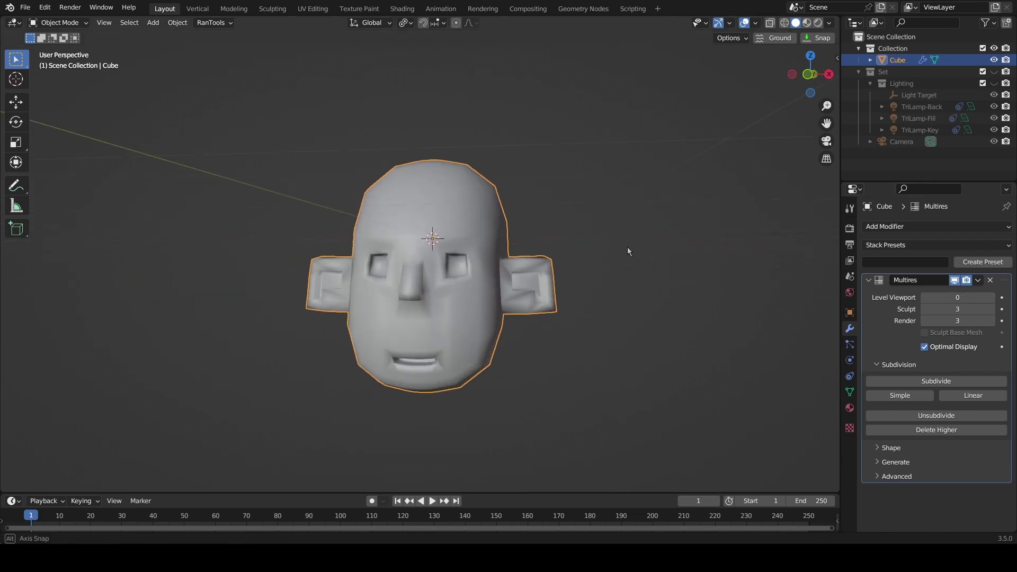
- Conform the base mesh to the sculpt with the Multires Apply Base operation and enter Edit Mode
click(890, 447)
middle_drag(749, 402, 533, 354)
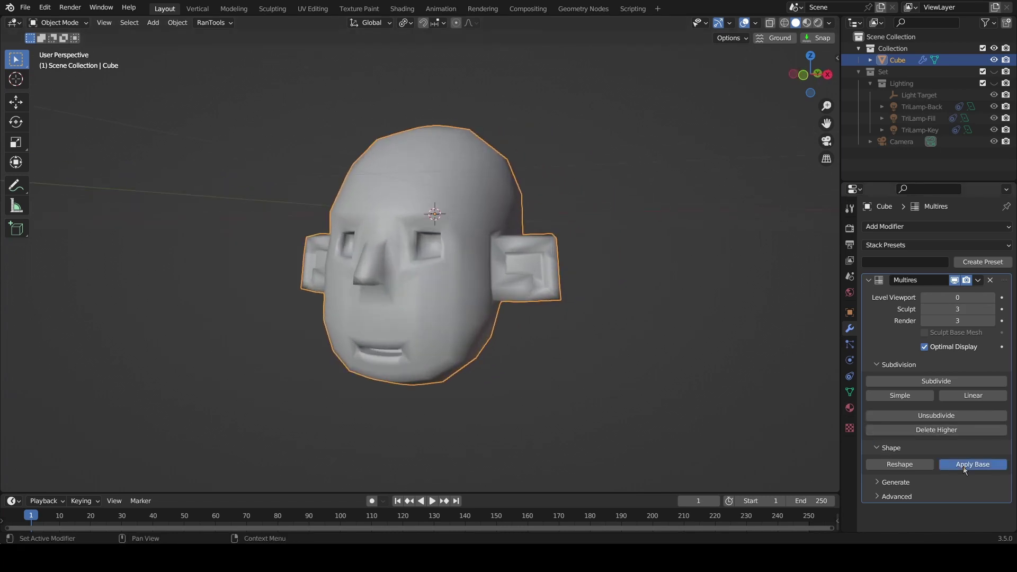
key(Tab)
click(543, 274)
- Examine the head's base mesh topology from the side, front and three-quarter angles
middle_drag(579, 291, 555, 302)
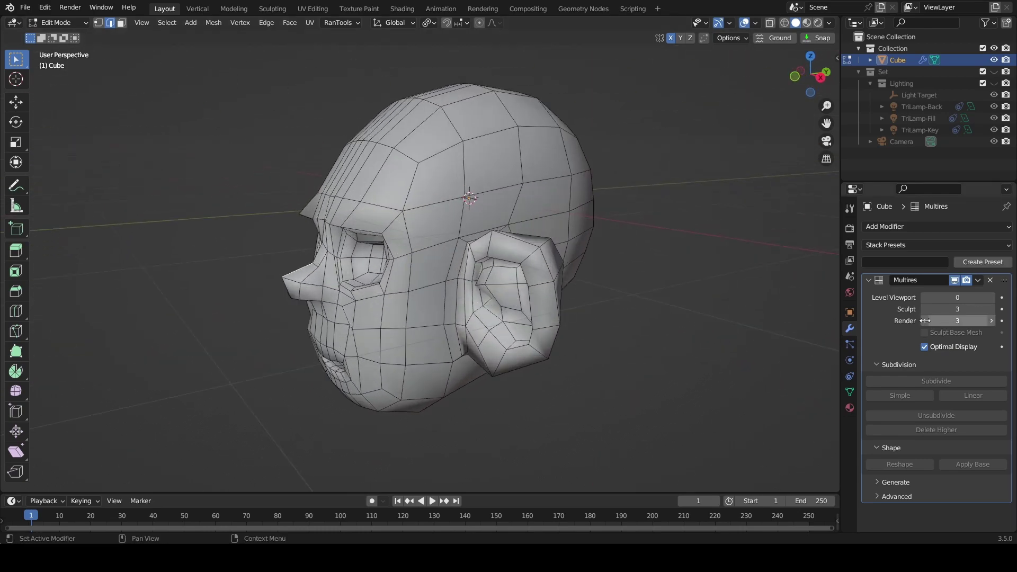
middle_drag(650, 298, 683, 265)
middle_drag(512, 234, 535, 213)
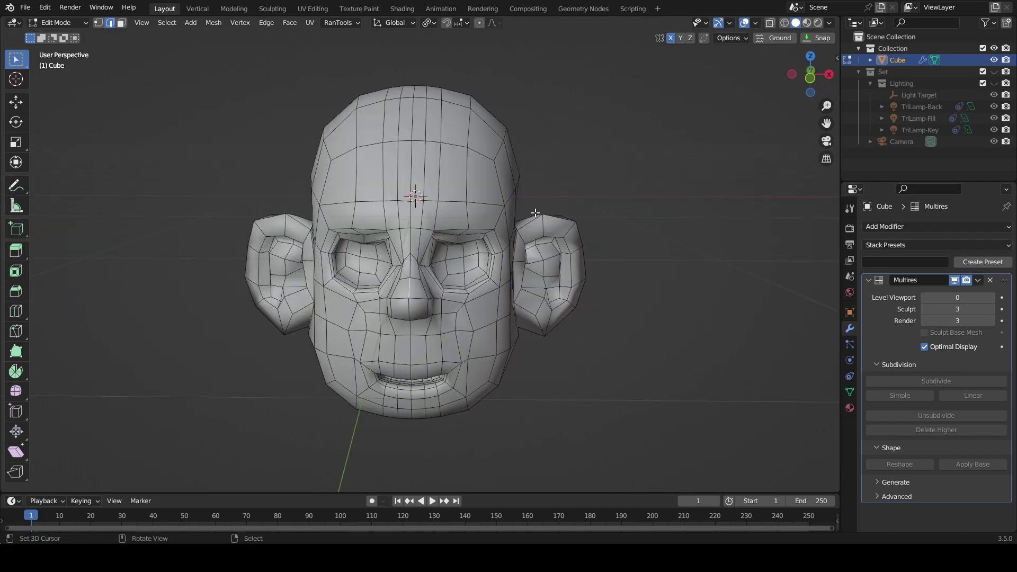
scroll(535, 204, down, 1)
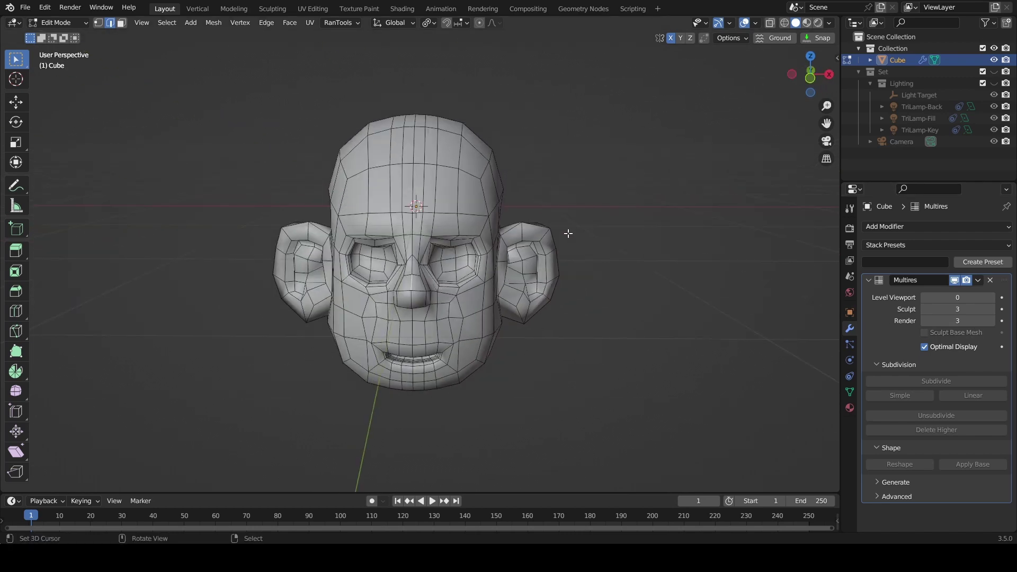
scroll(576, 229, down, 2)
middle_drag(574, 254, 496, 230)
scroll(643, 261, up, 1)
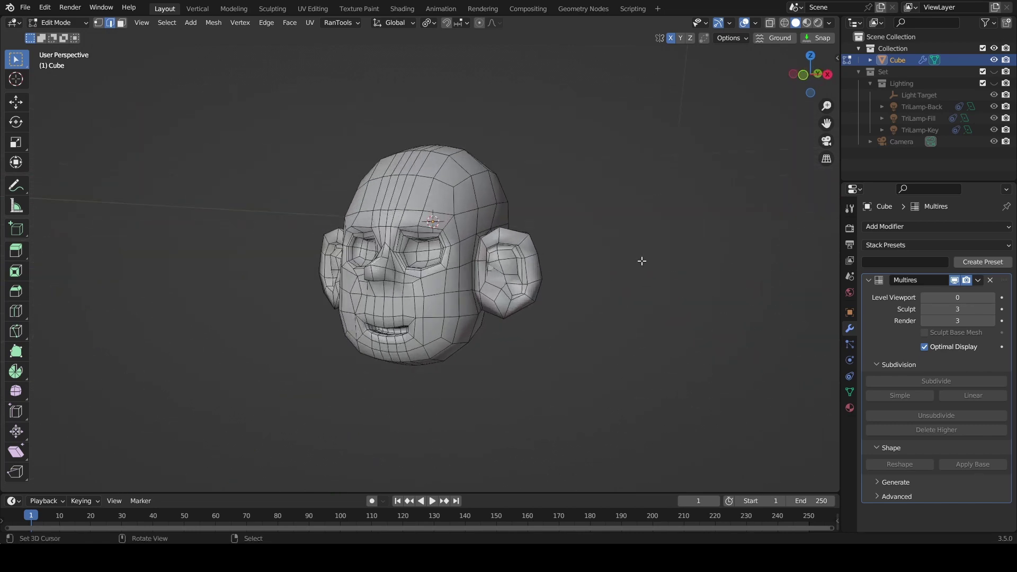
- Return to Object Mode and set the Multires viewport level to 1
key(Tab)
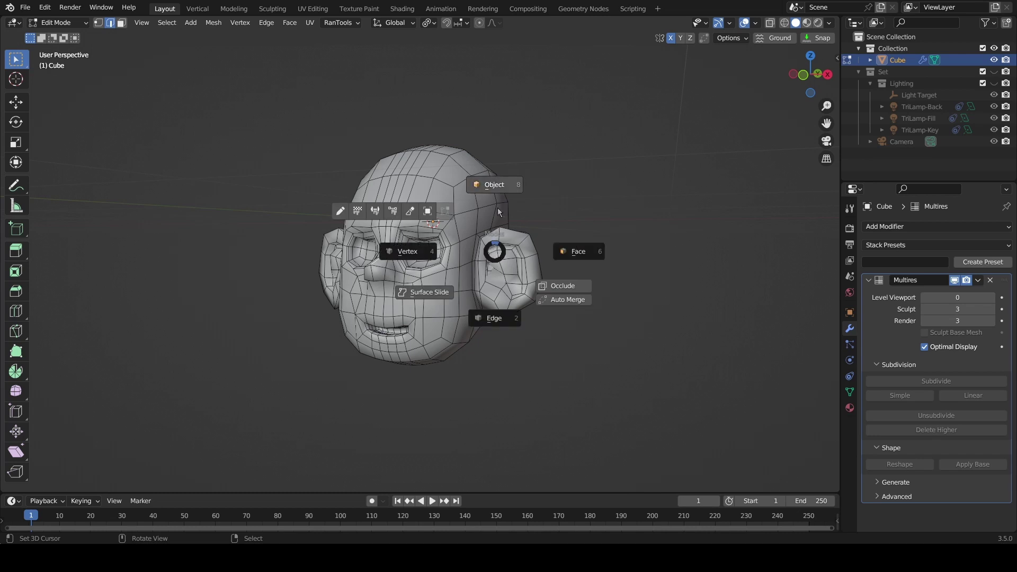
click(495, 186)
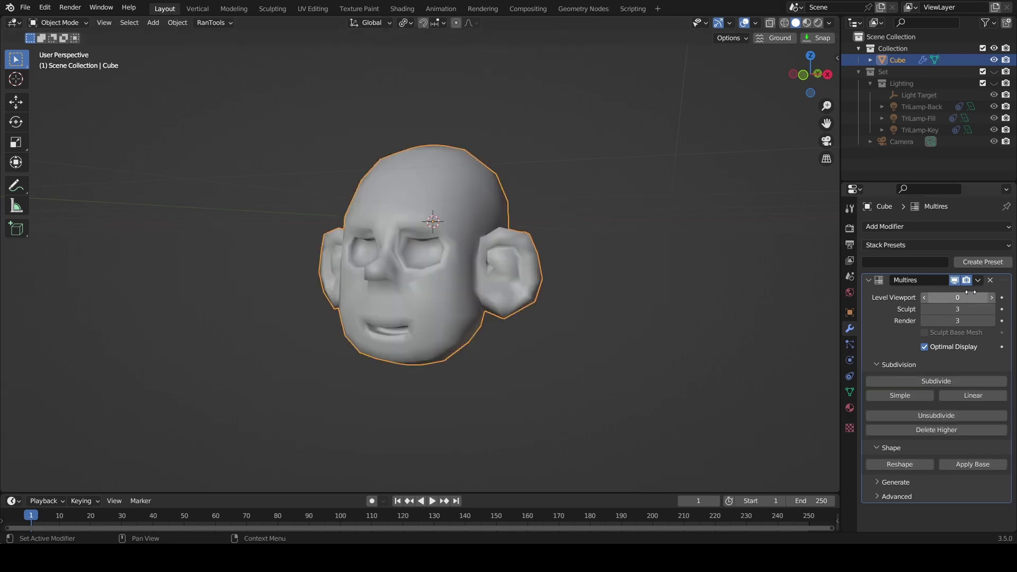
click(991, 297)
middle_drag(662, 286, 587, 270)
scroll(609, 244, up, 3)
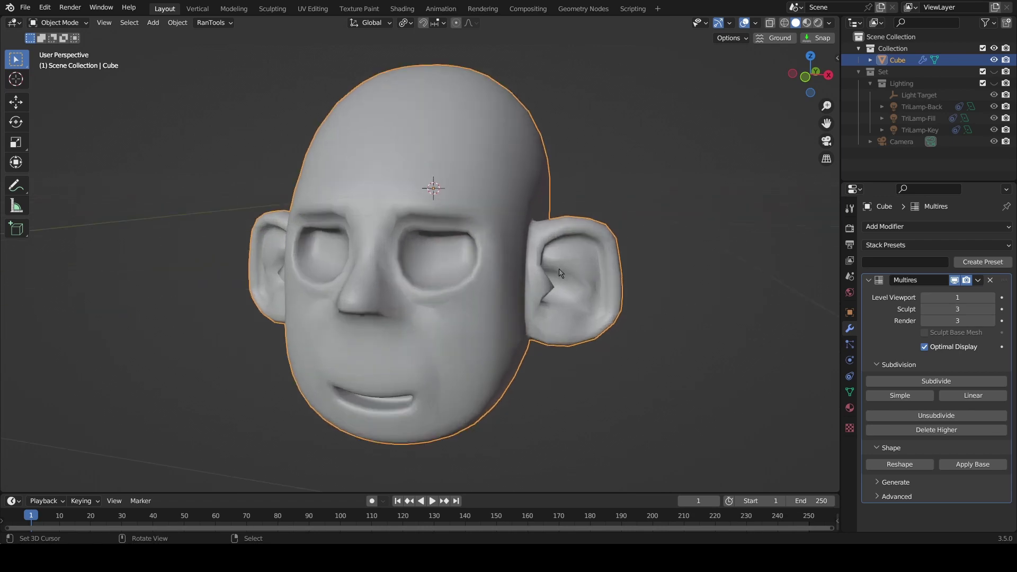
- Add a UV sphere with a 1 m radius at the 3D cursor and shade it smooth
key(KP_1)
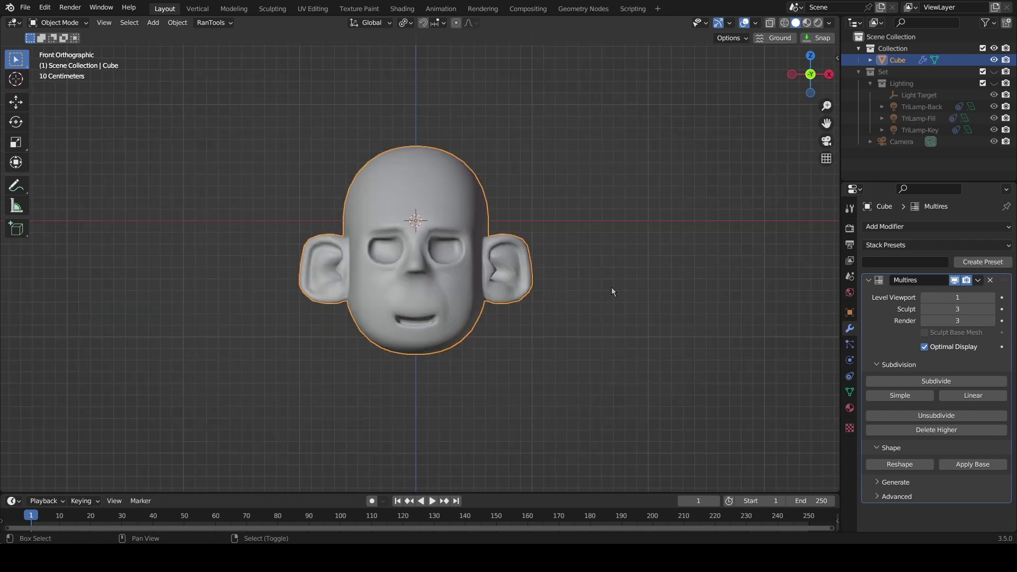
key(shift+a)
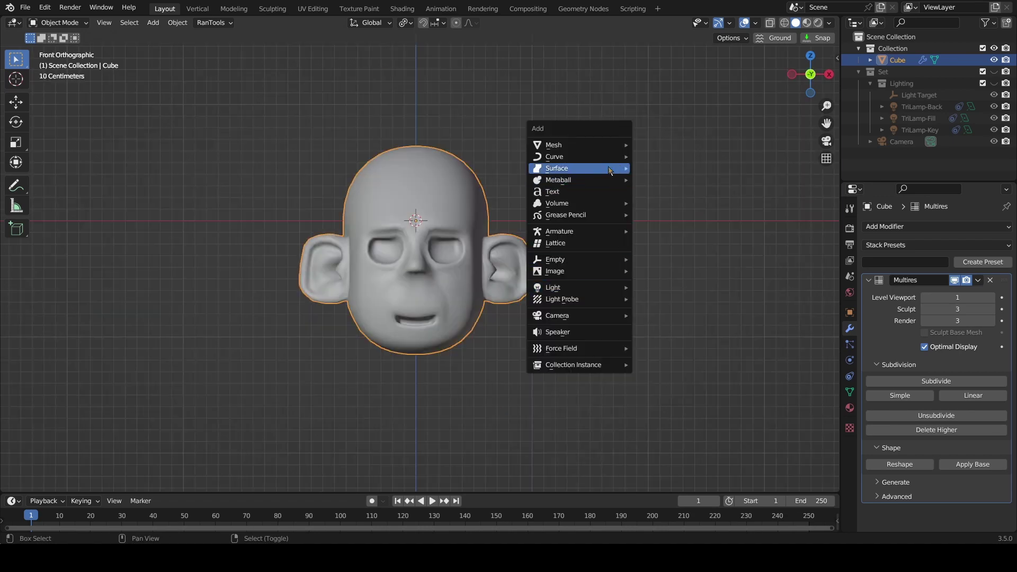
mouse_move(601, 149)
click(666, 191)
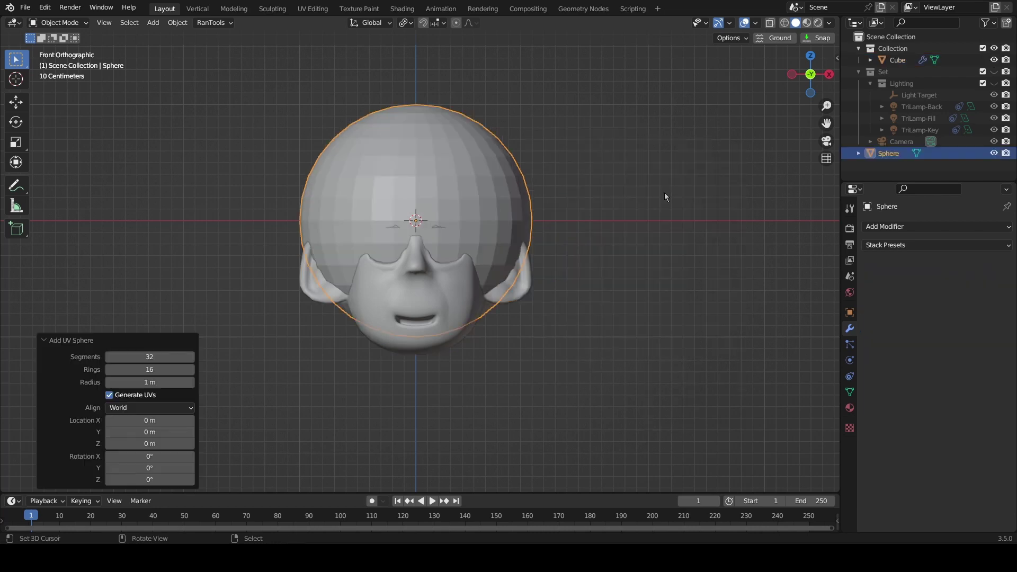
right_click(677, 220)
click(660, 220)
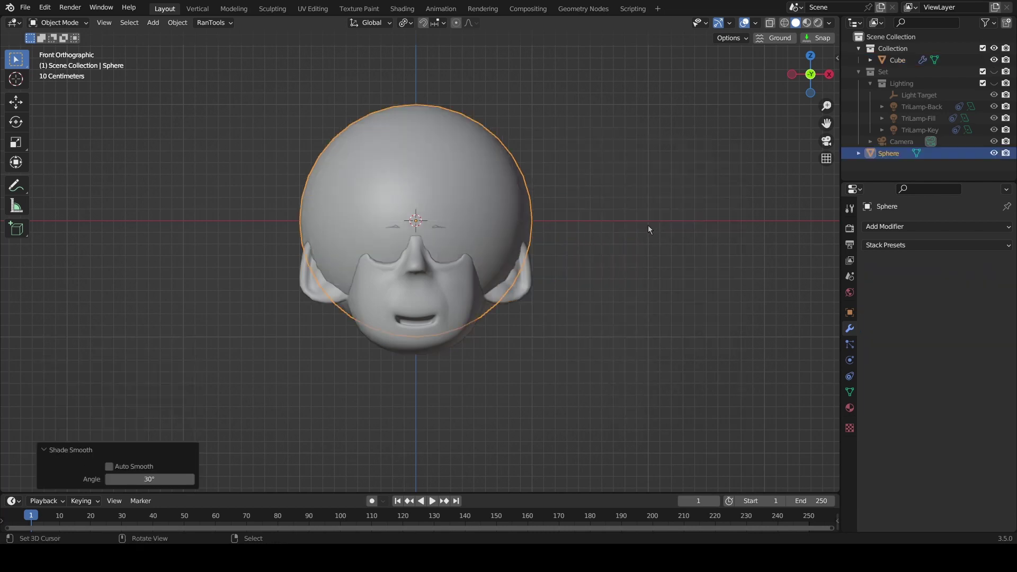
right_click(641, 248)
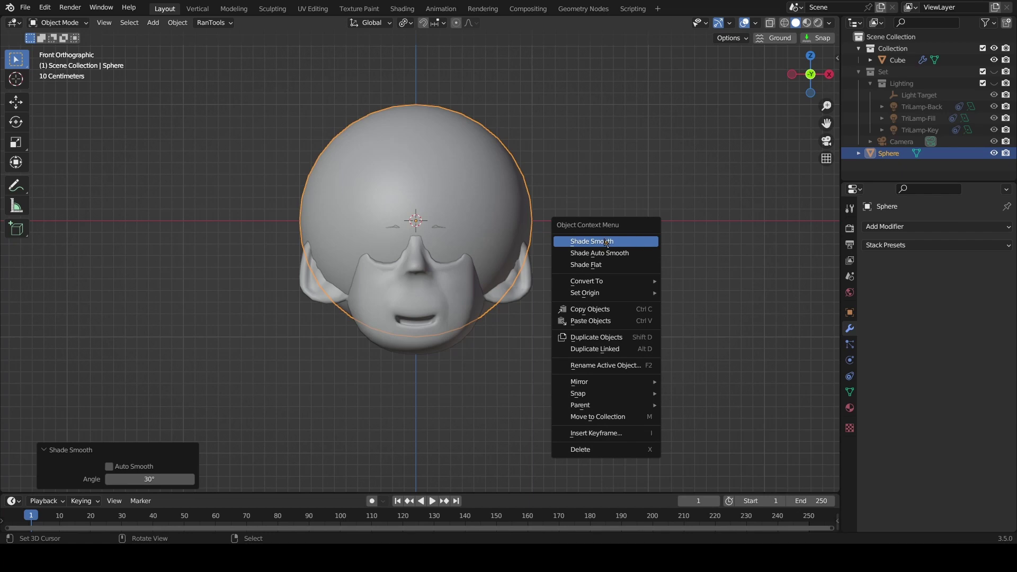
click(593, 241)
- Move the sphere about 1.9 m along X beside the head, scale it to about 0.089 and apply its scale
key(g)
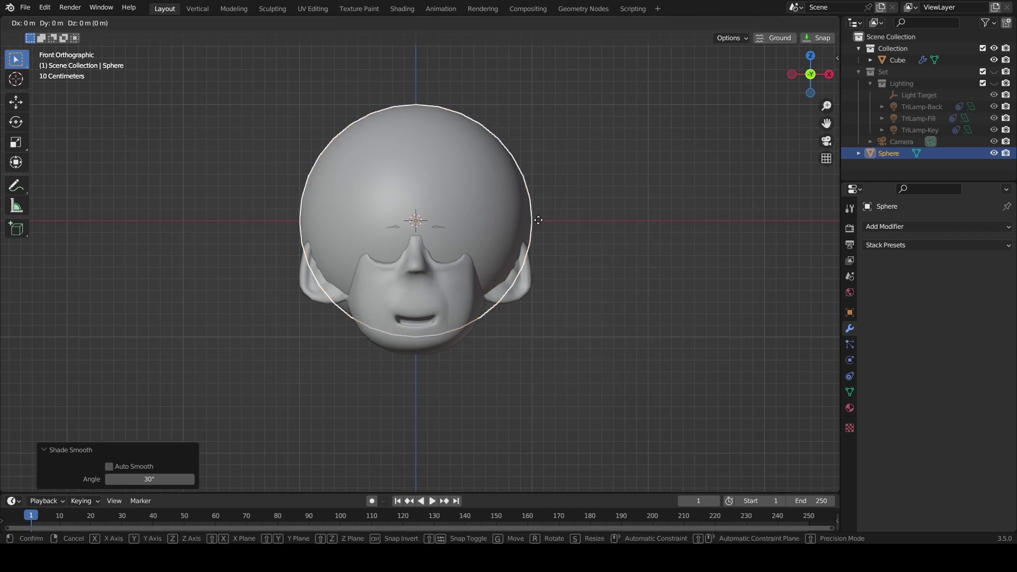
click(757, 221)
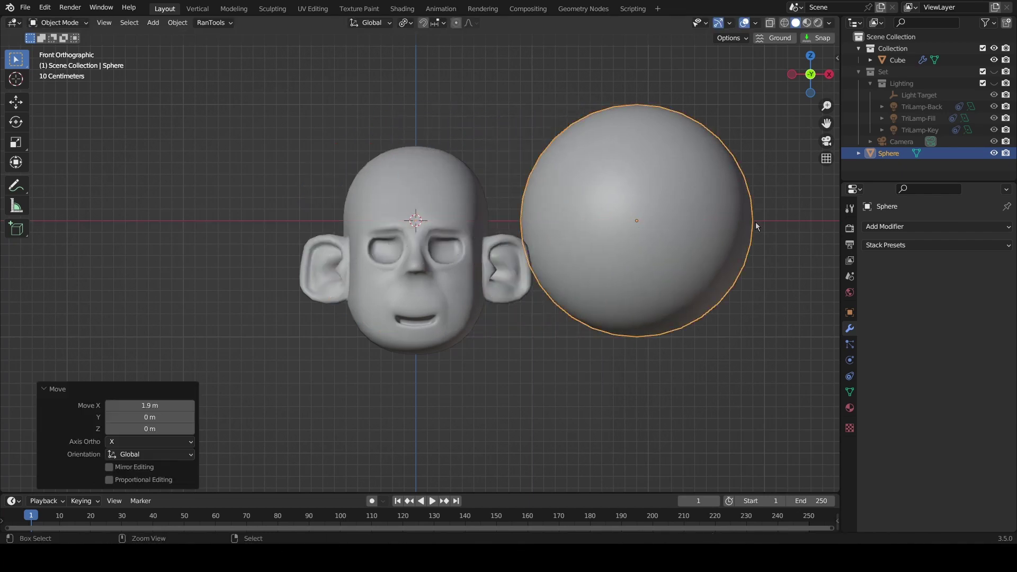
key(s)
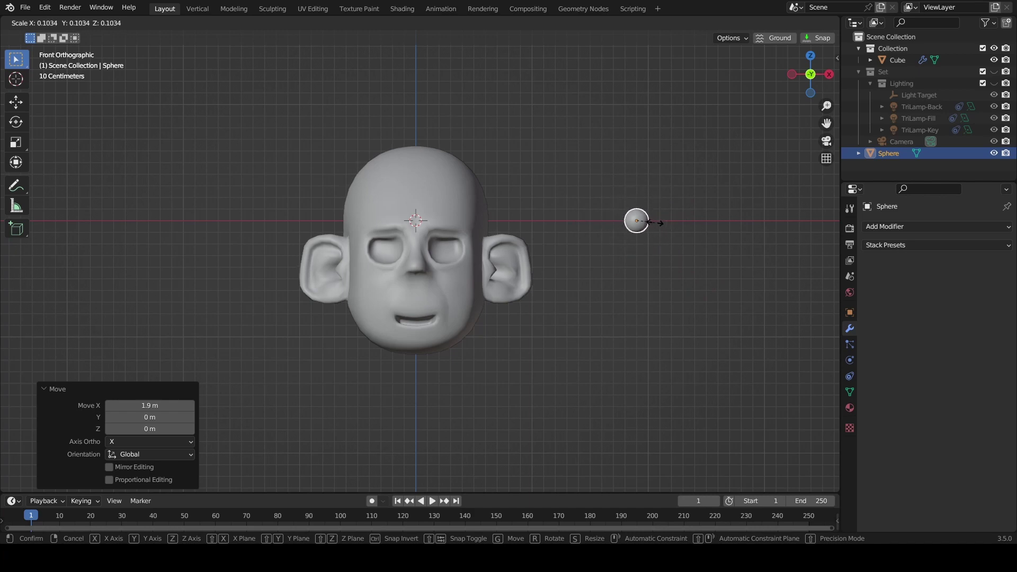
click(674, 239)
key(ctrl+a)
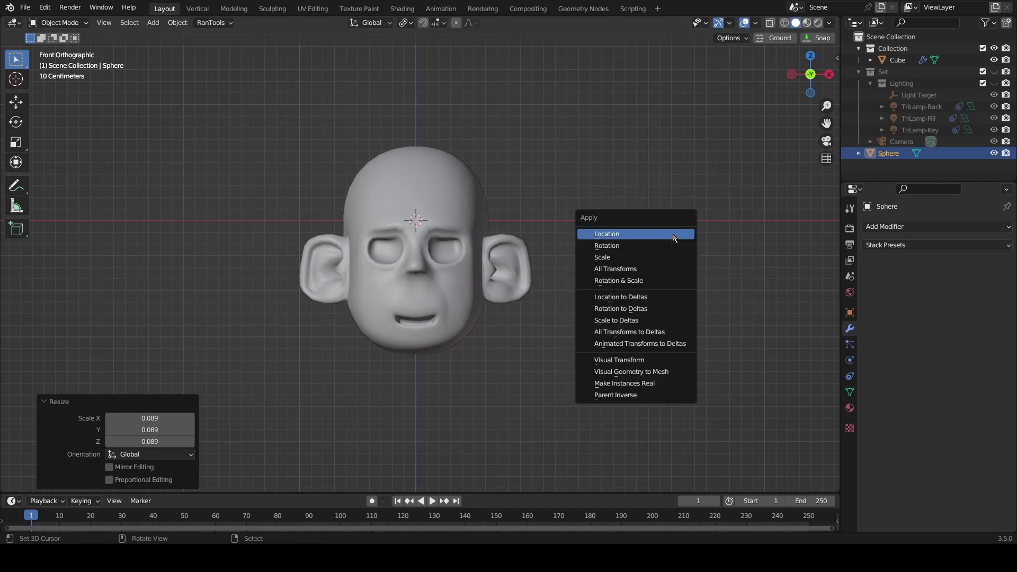
click(624, 260)
- Rotate the sphere's mesh 90° about the X axis in Edit Mode and return to Object Mode
key(ctrl+Tab)
click(681, 185)
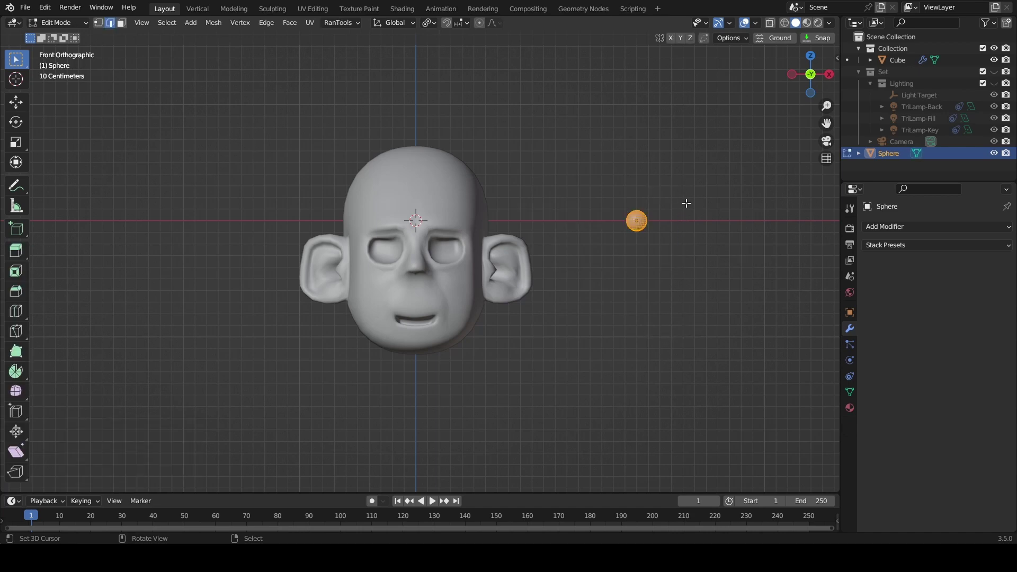
text(rx90)
key(Return)
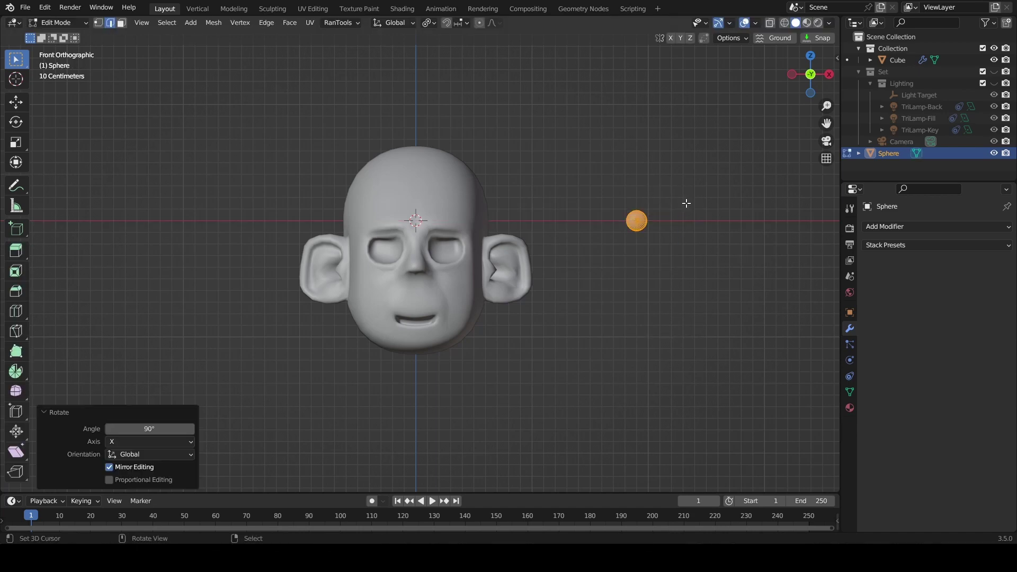
scroll(687, 204, up, 2)
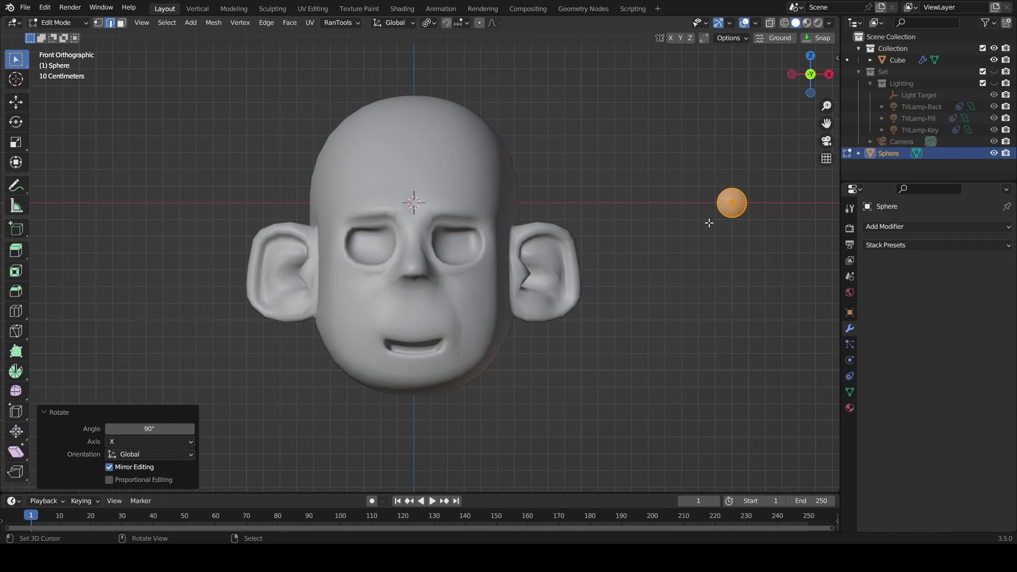
key(Tab)
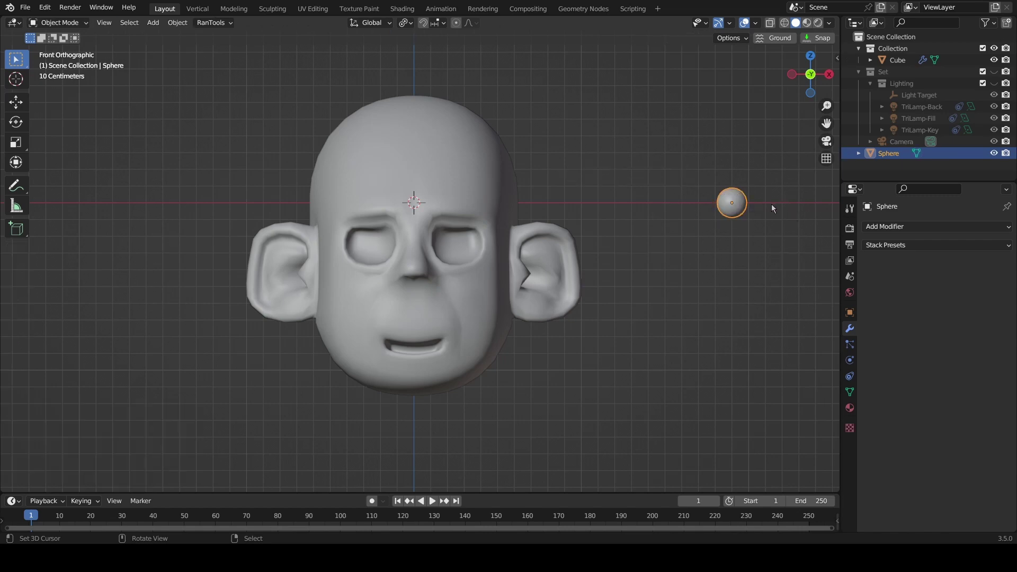
- Set snapping to Face Project and place the sphere onto the surface of the eye socket on the +X side
click(442, 23)
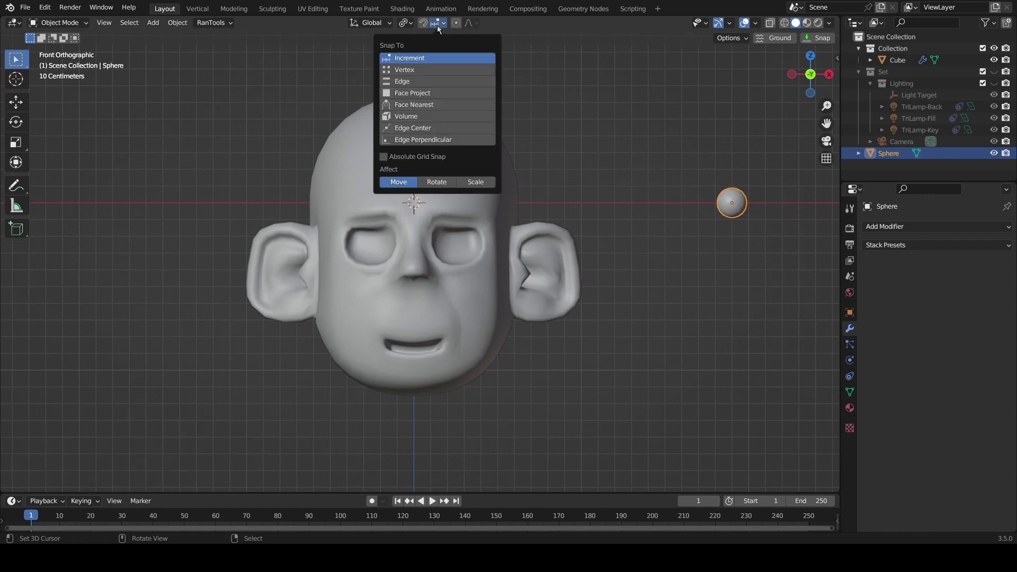
click(413, 93)
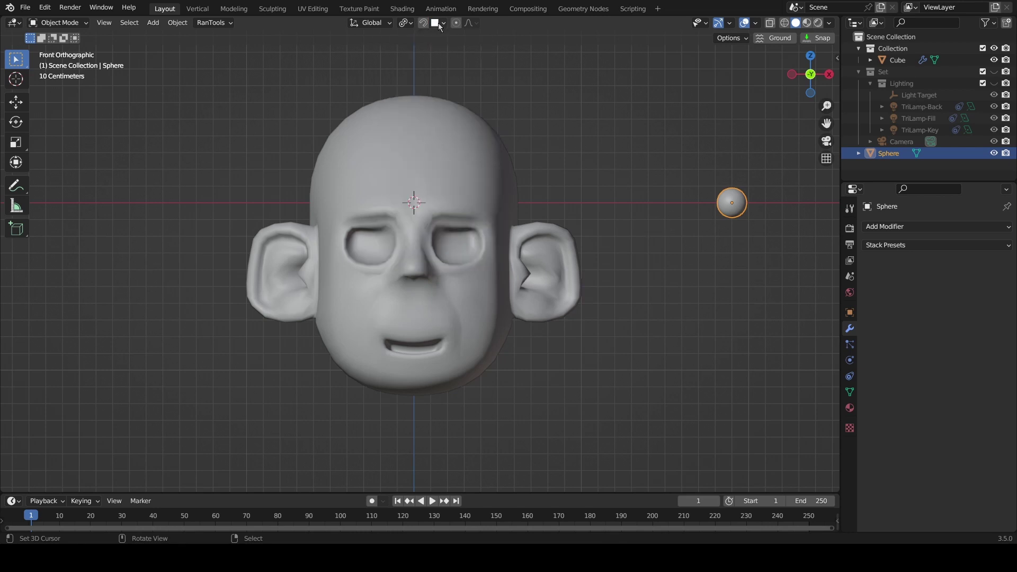
key(g)
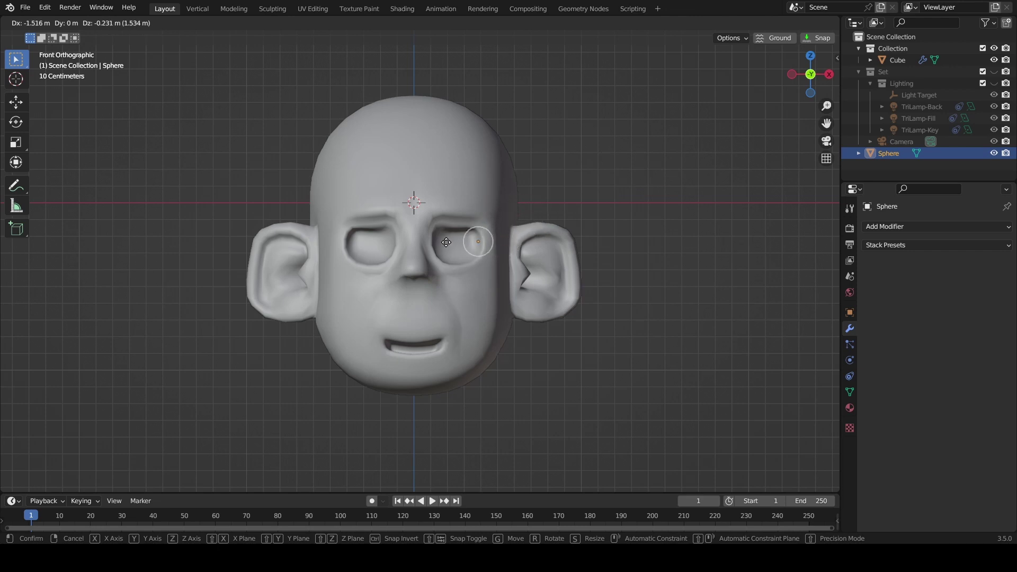
key(ctrl)
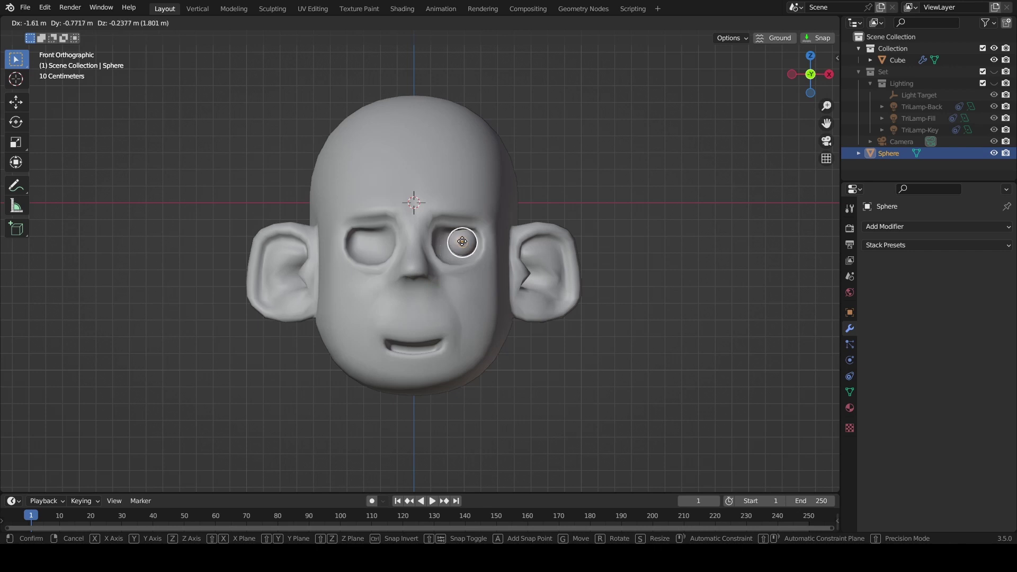
click(458, 246)
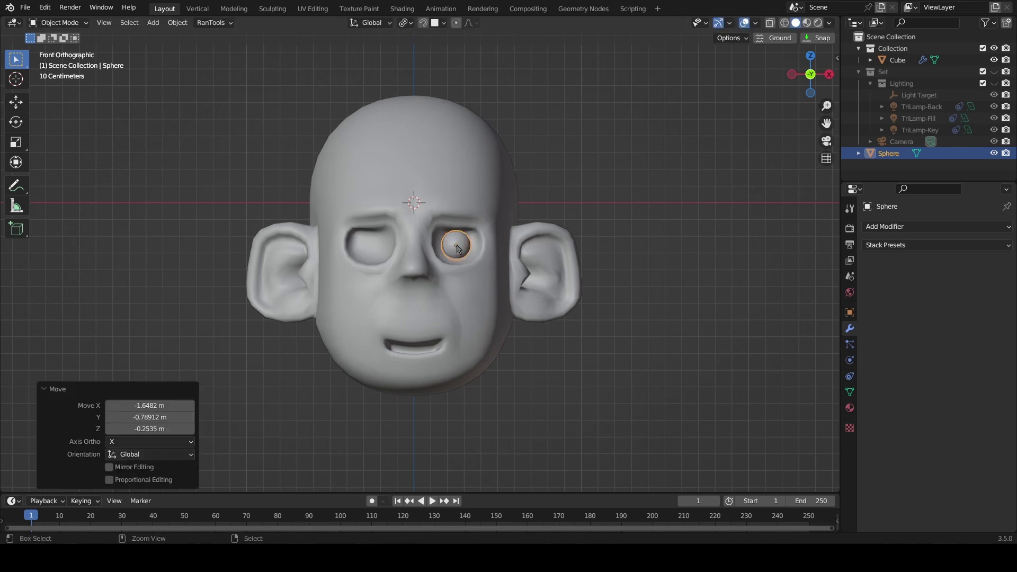
- Add a Mirror modifier on the X axis to the eyeball, using the head as the mirror object
scroll(429, 265, up, 3)
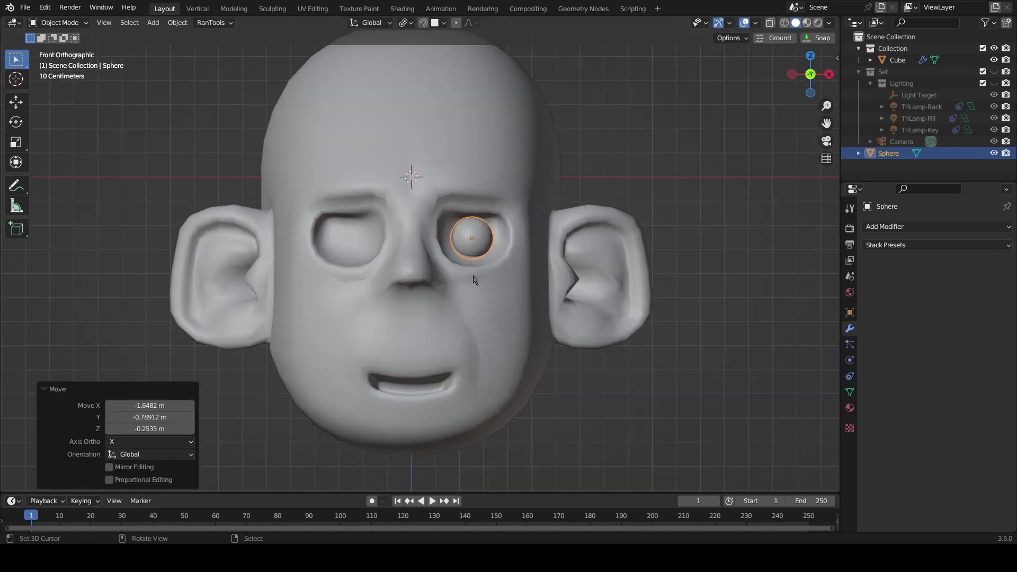
click(892, 227)
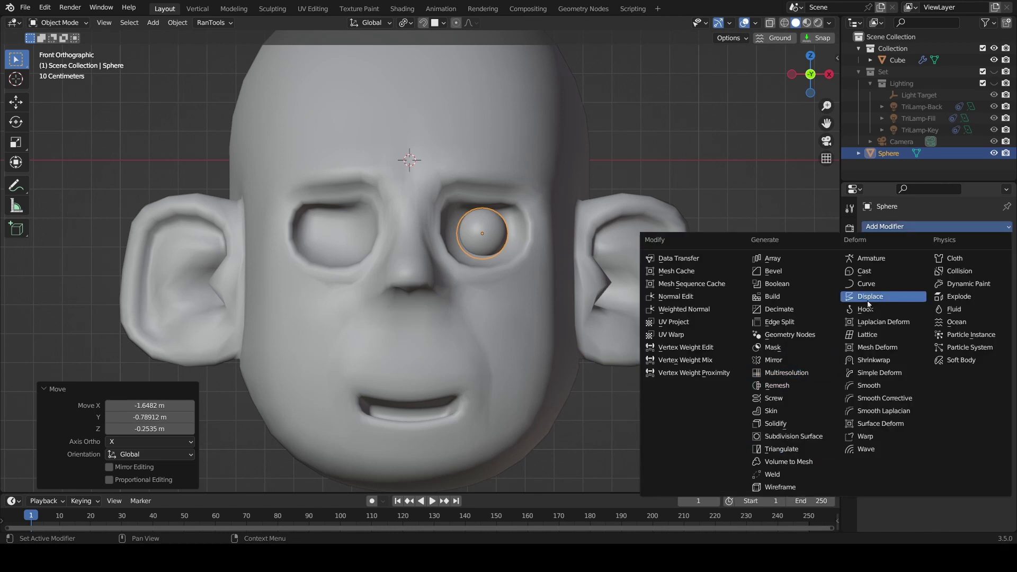
click(788, 360)
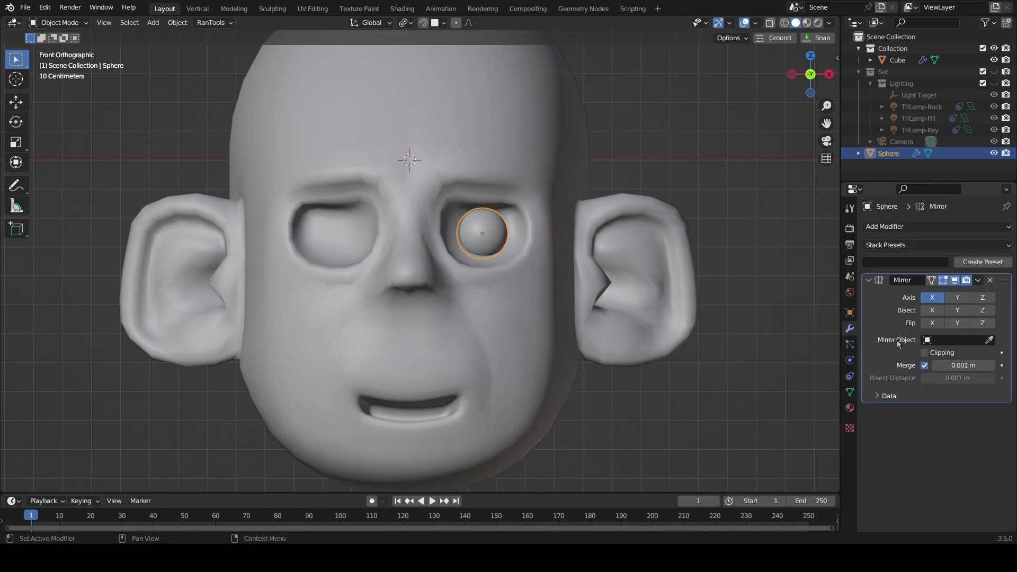
click(988, 339)
click(443, 151)
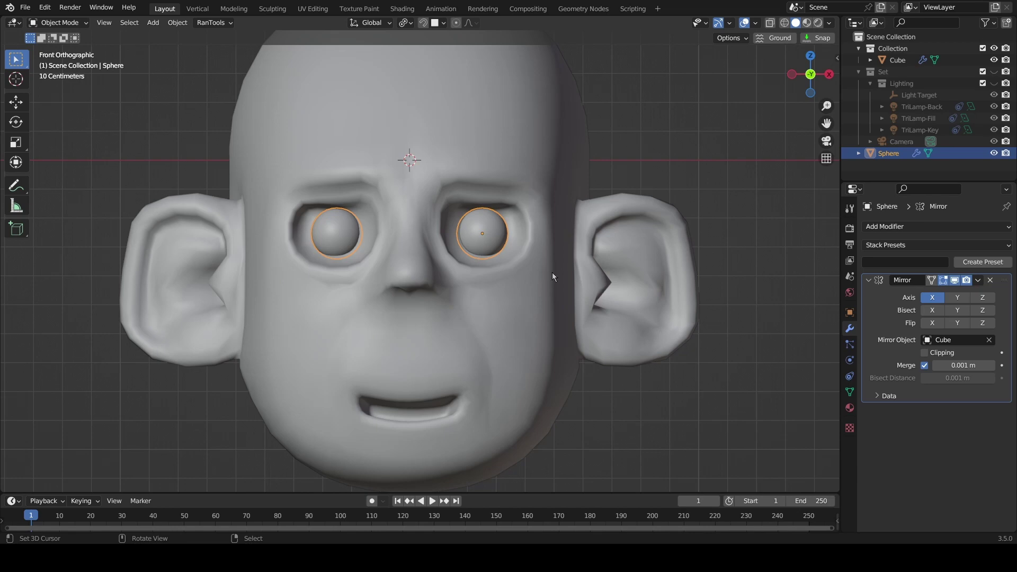
- Scale the mirrored eyeballs up by about 1.89 to fill the eye sockets and apply the scale
scroll(553, 272, up, 2)
key(s)
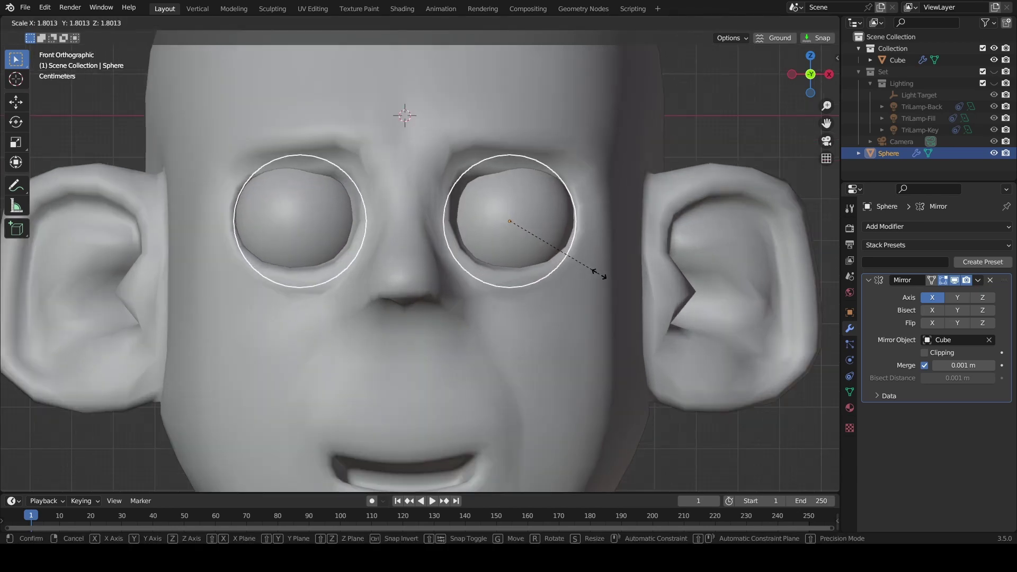
click(602, 277)
middle_drag(602, 277, 614, 295)
scroll(579, 295, down, 4)
scroll(773, 303, up, 1)
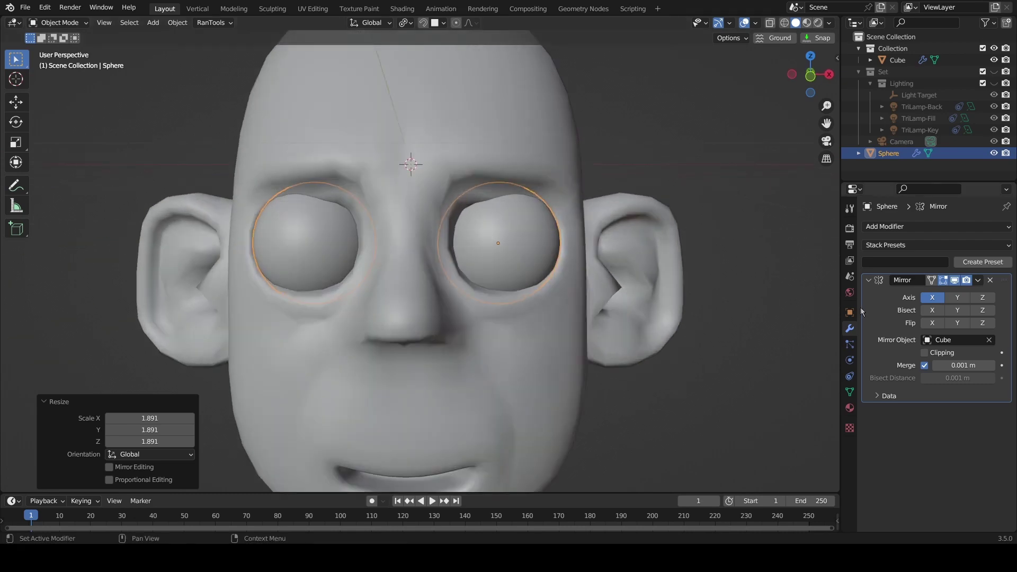
key(KP_1)
key(ctrl+a)
click(536, 281)
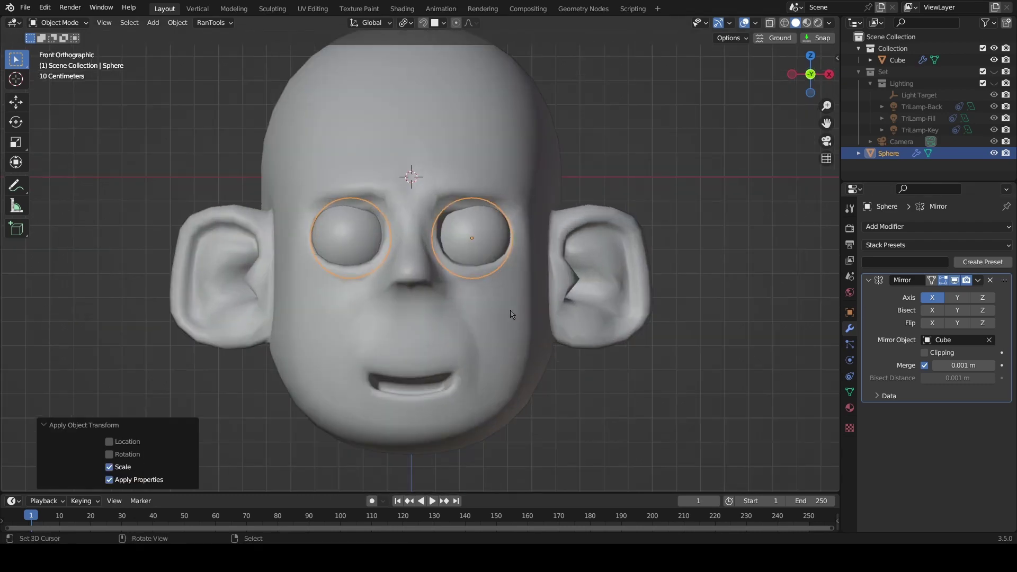
scroll(465, 252, up, 3)
key(s)
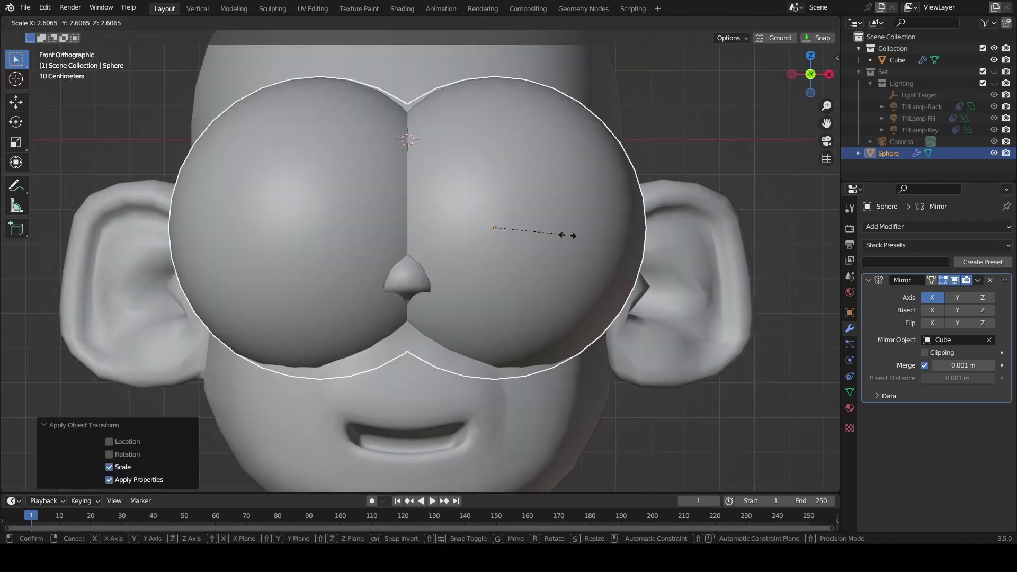
key(Escape)
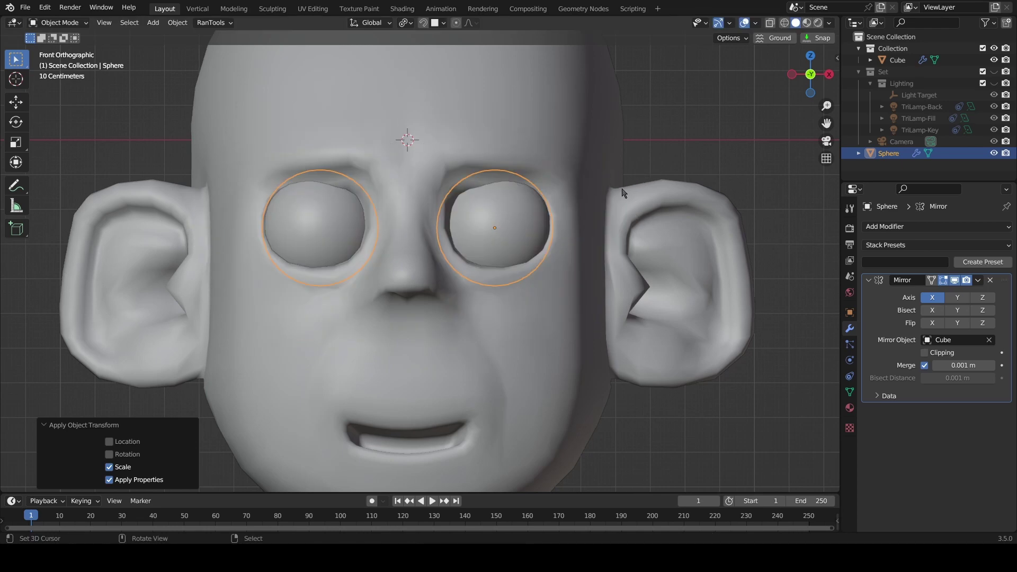
- Try scaling the eyeball's mesh down in Edit Mode, and return to Object Mode
key(Tab)
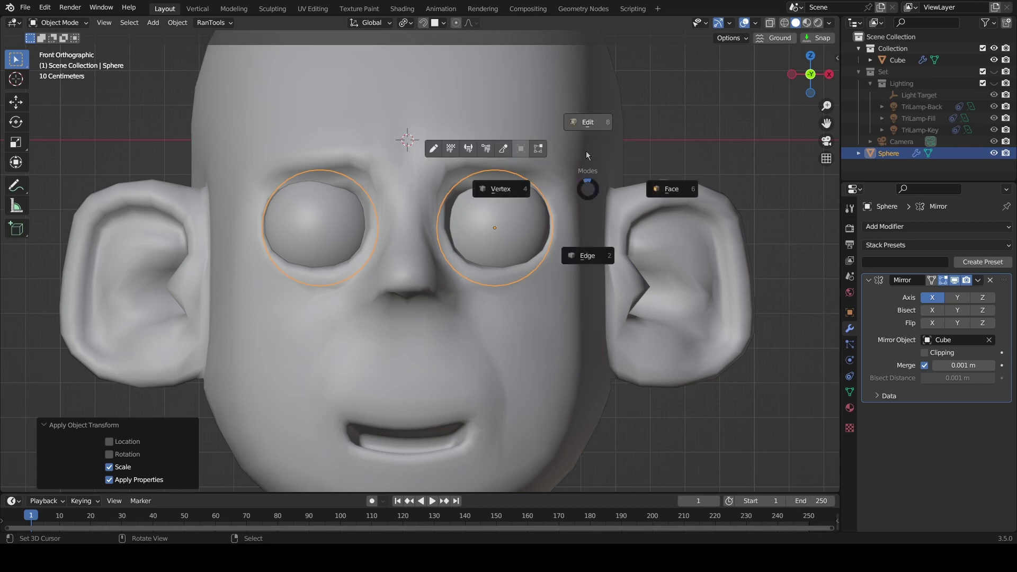
click(587, 128)
key(s)
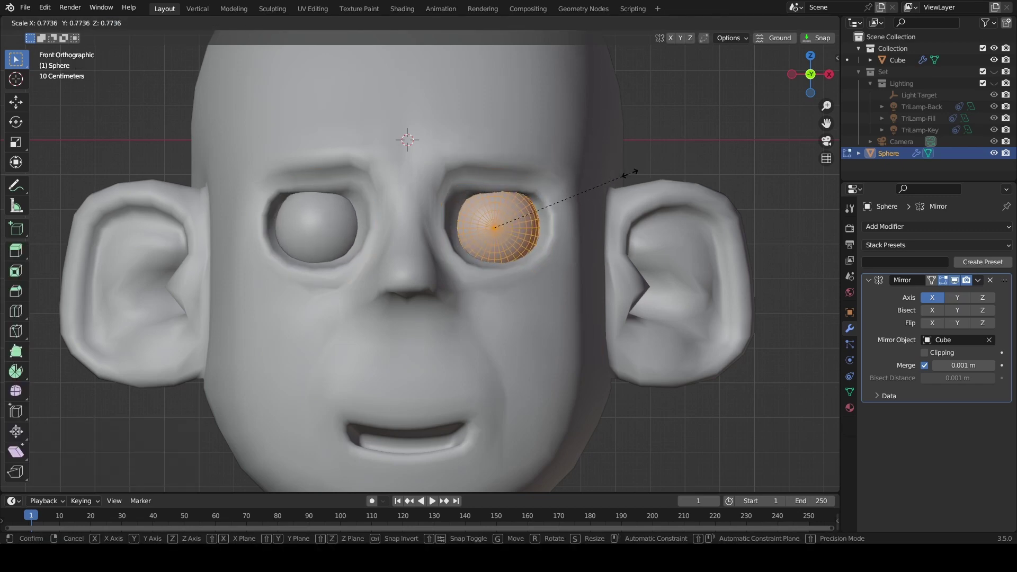
click(630, 171)
key(Tab)
key(ctrl+Tab)
click(616, 97)
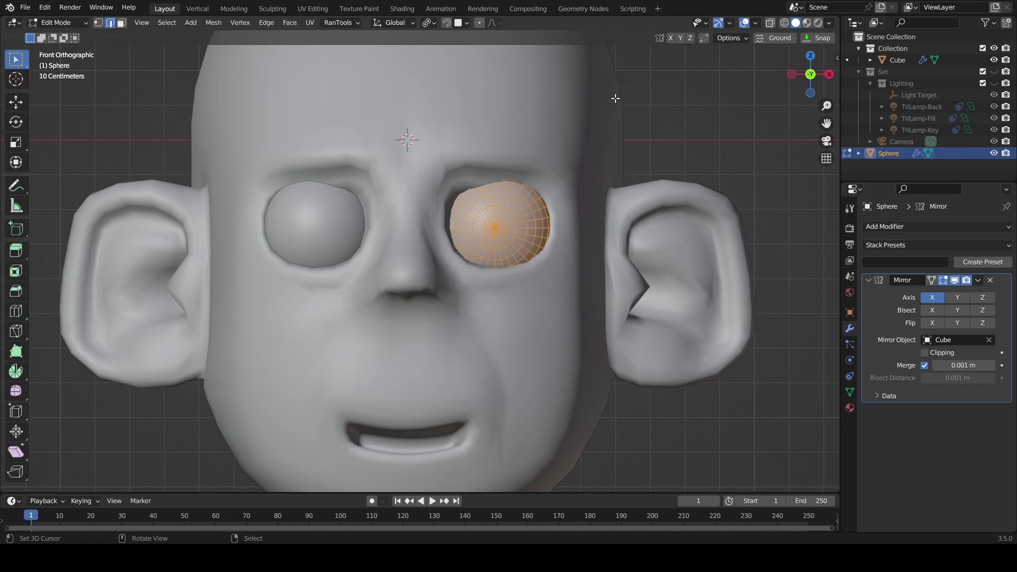
key(ctrl+Tab)
click(625, 77)
- Enter Edit Mode on the head and mark a UV seam along its centre line from the forehead over the back to underneath
scroll(661, 189, down, 1)
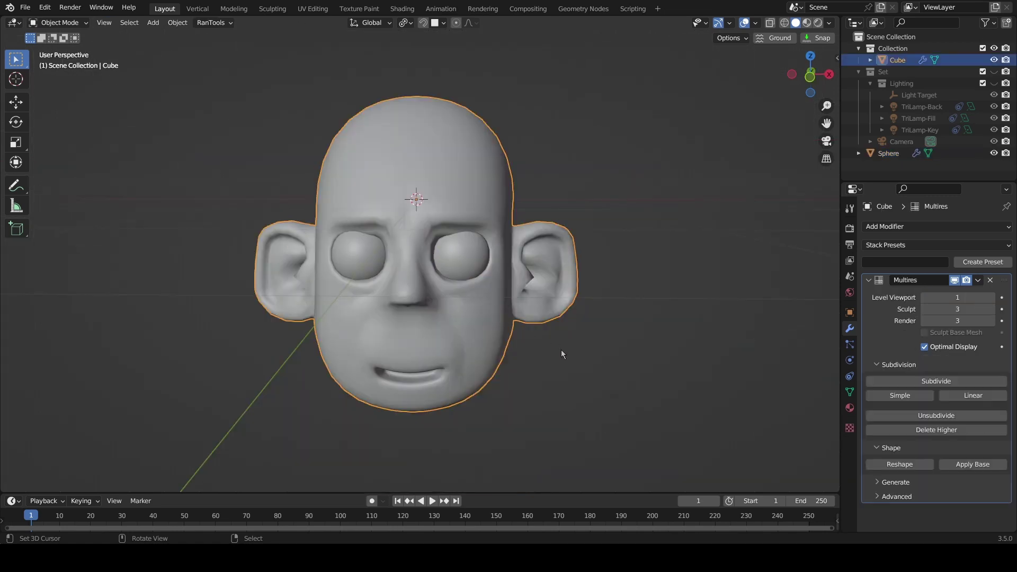
key(ctrl+Tab)
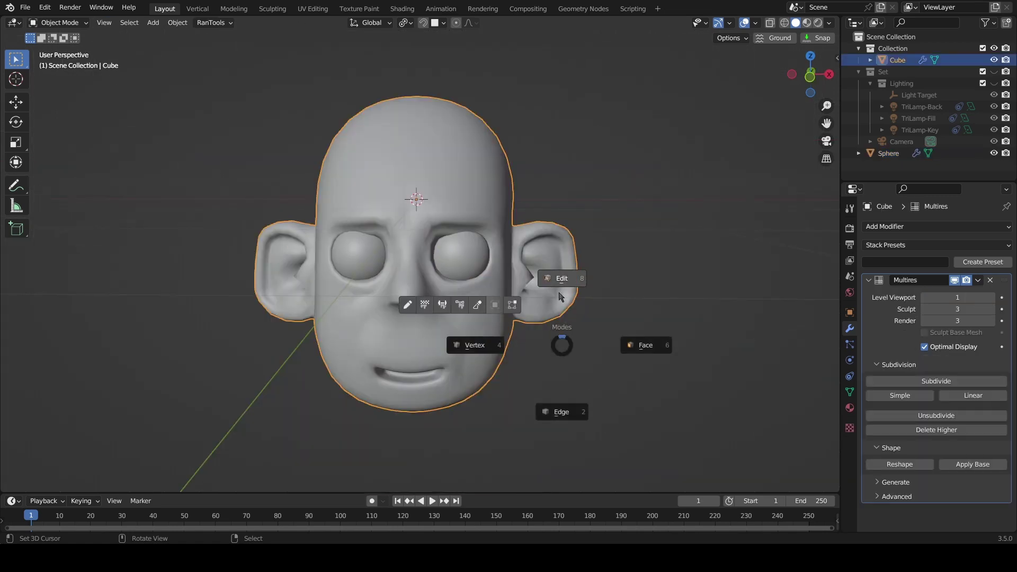
click(587, 282)
middle_drag(587, 282, 428, 189)
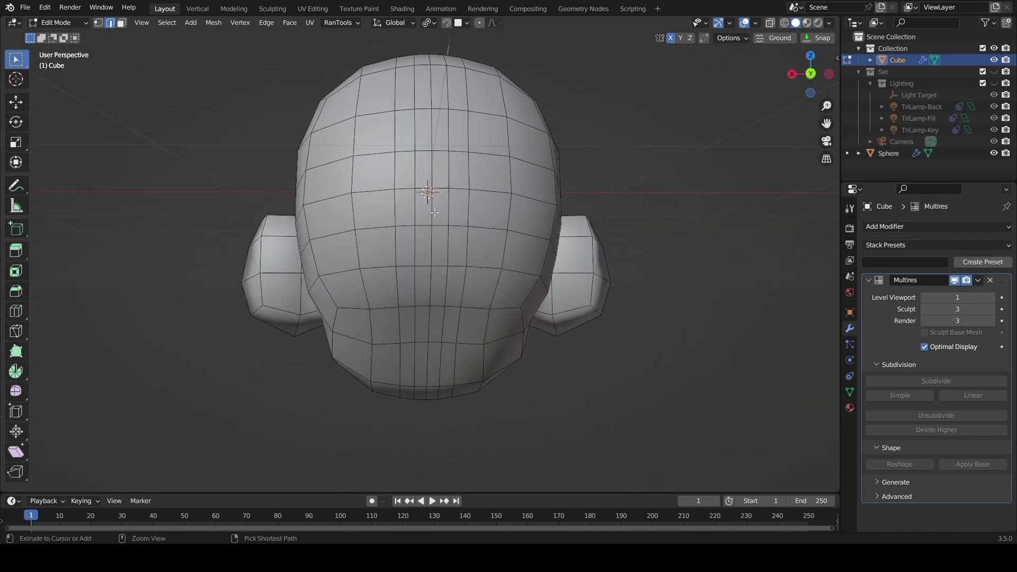
ctrl+click(434, 212)
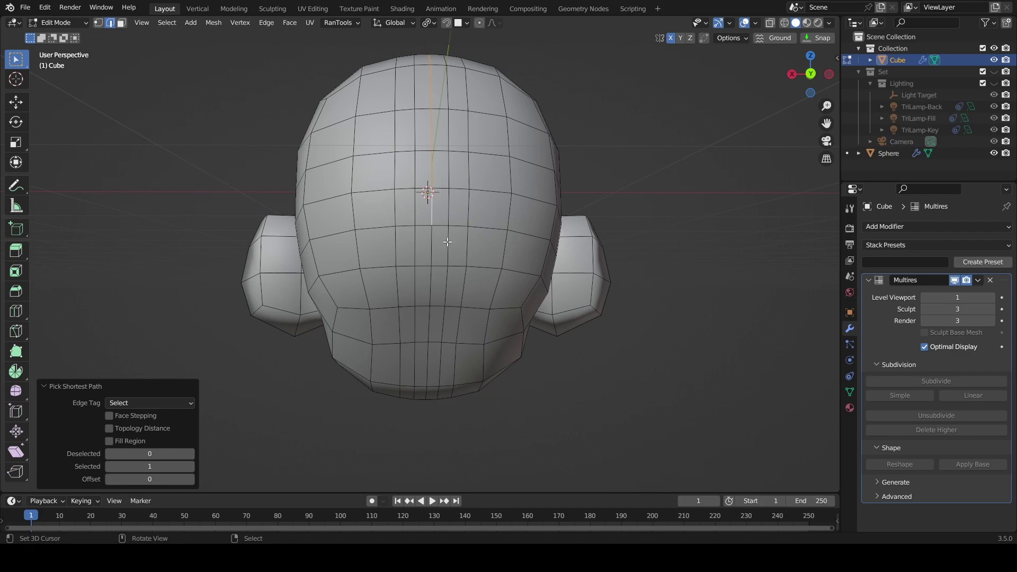
middle_drag(448, 242, 434, 217)
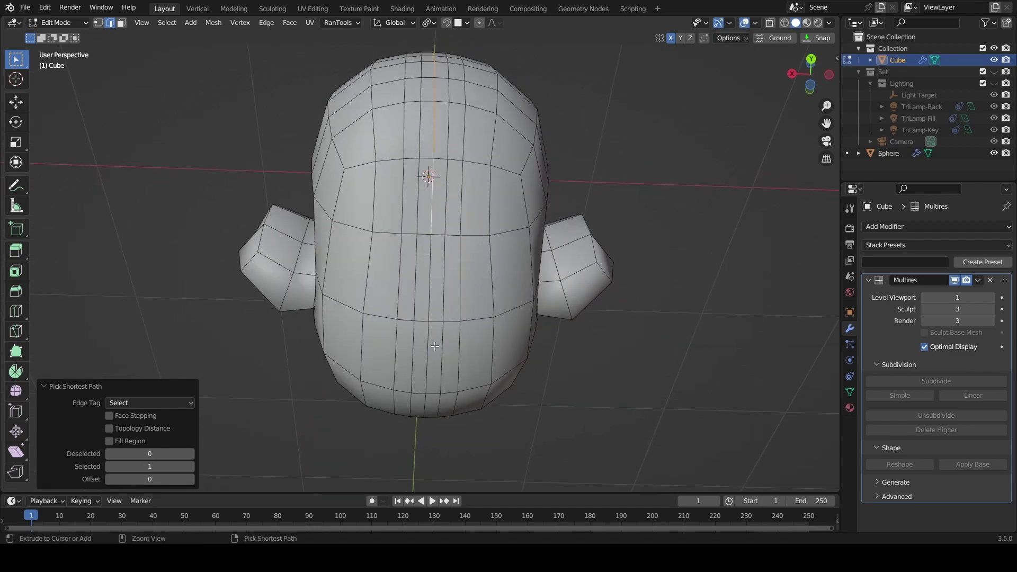
ctrl+click(435, 346)
middle_drag(434, 346, 291, 396)
key(u)
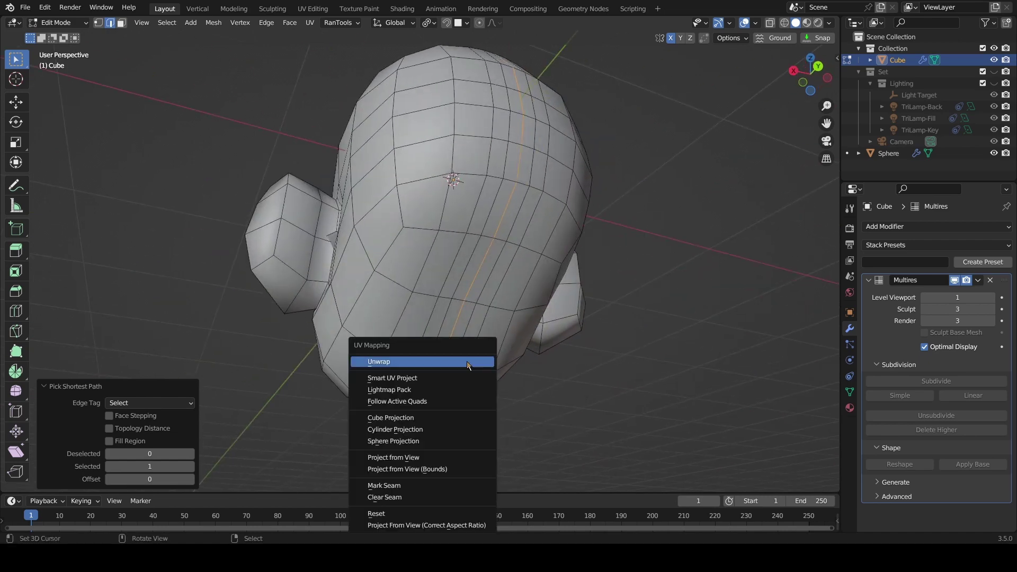
click(413, 486)
- Mark UV seams around the bases of the ears where they join the head
middle_drag(399, 358, 454, 244)
key(u)
click(399, 276)
- Select the edge loops around both eye sockets and mark them as UV seams
alt+click(461, 213)
alt+click(467, 213)
alt+click(464, 214)
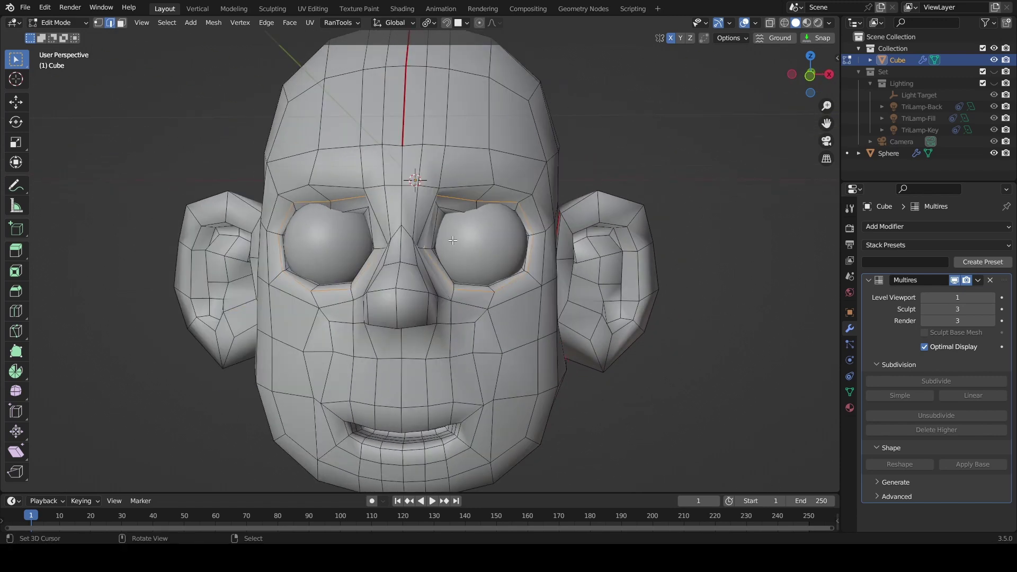
key(u)
click(453, 244)
- Select the edge loop around the mouth opening and mark it as a UV seam
middle_drag(460, 331, 490, 358)
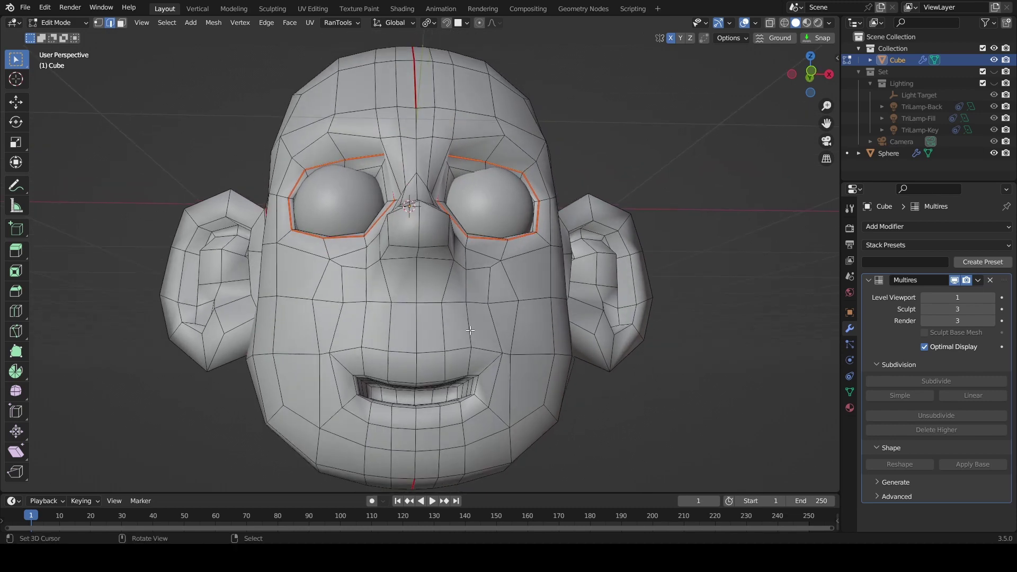
alt+click(479, 380)
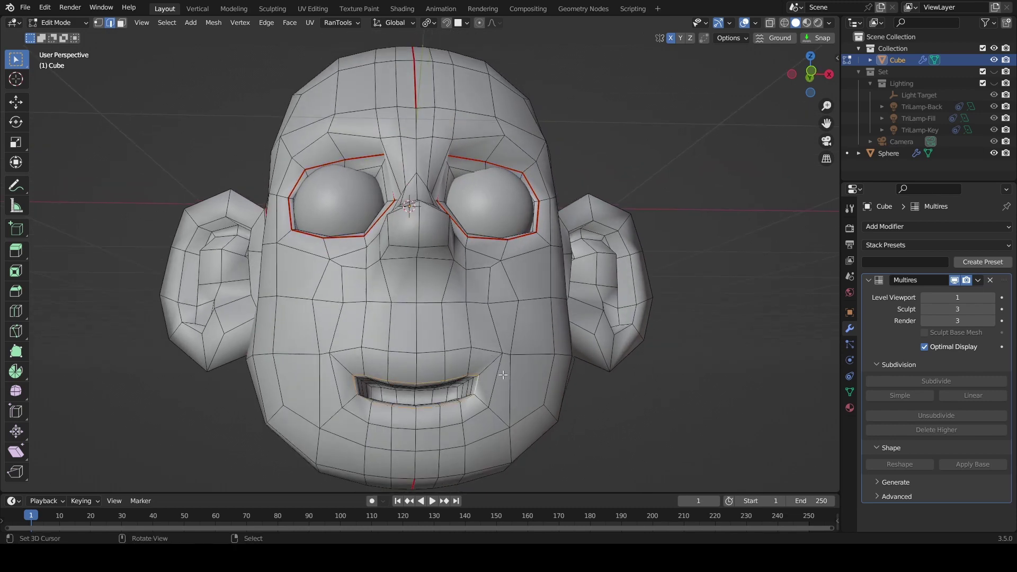
key(u)
click(504, 379)
- Select the whole head mesh and unwrap it along the marked seams
middle_drag(498, 373, 472, 339)
key(a)
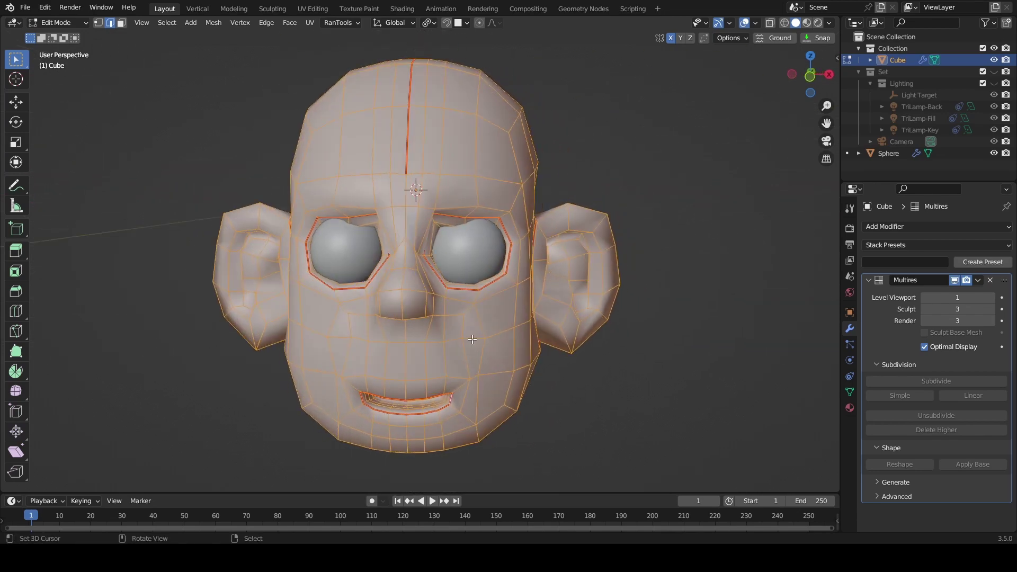
key(KP_1)
key(u)
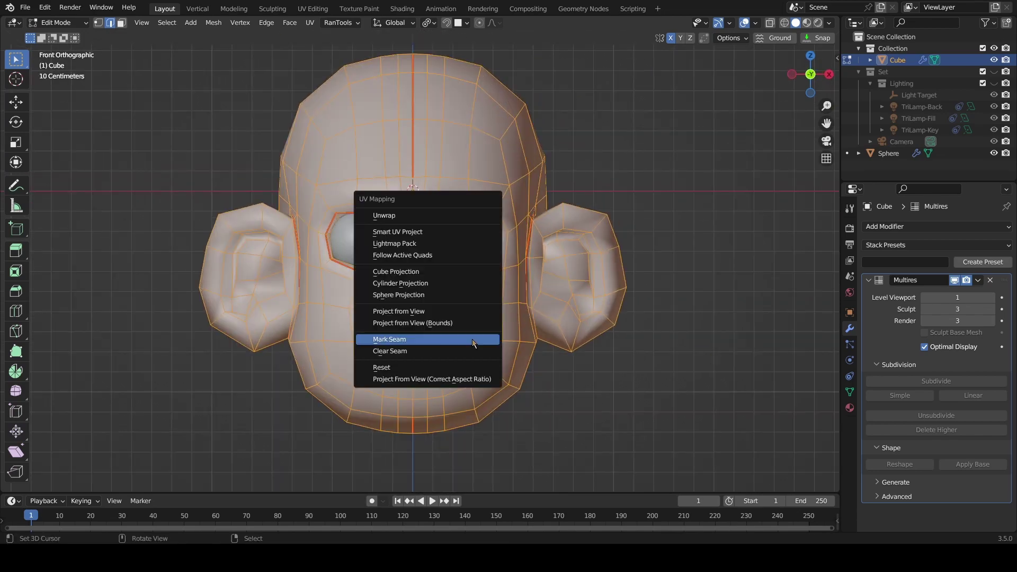
click(391, 217)
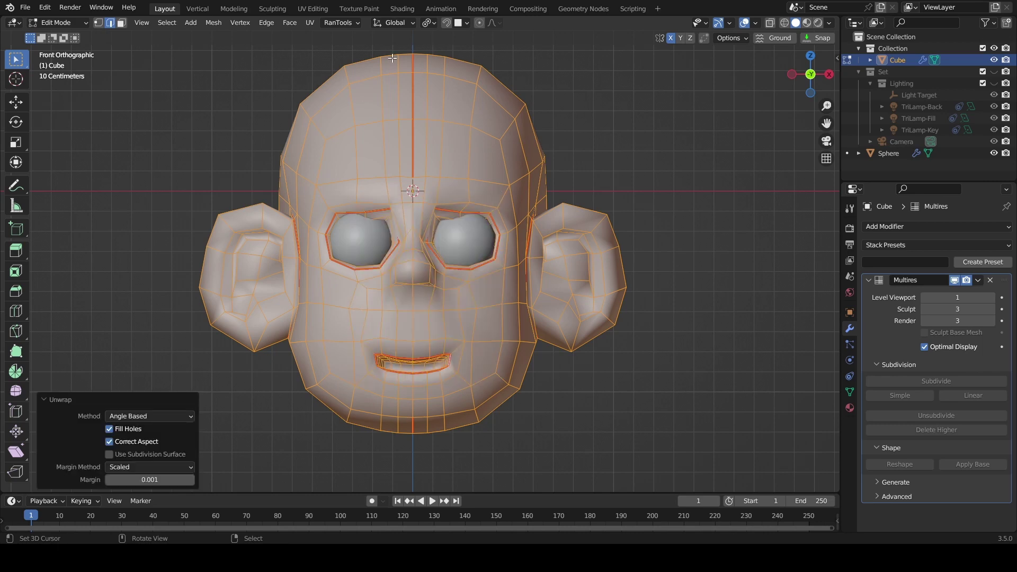
- Switch to the UV Editing workspace and examine the head and ear islands for stretched or crowded faces
click(314, 9)
scroll(105, 266, up, 8)
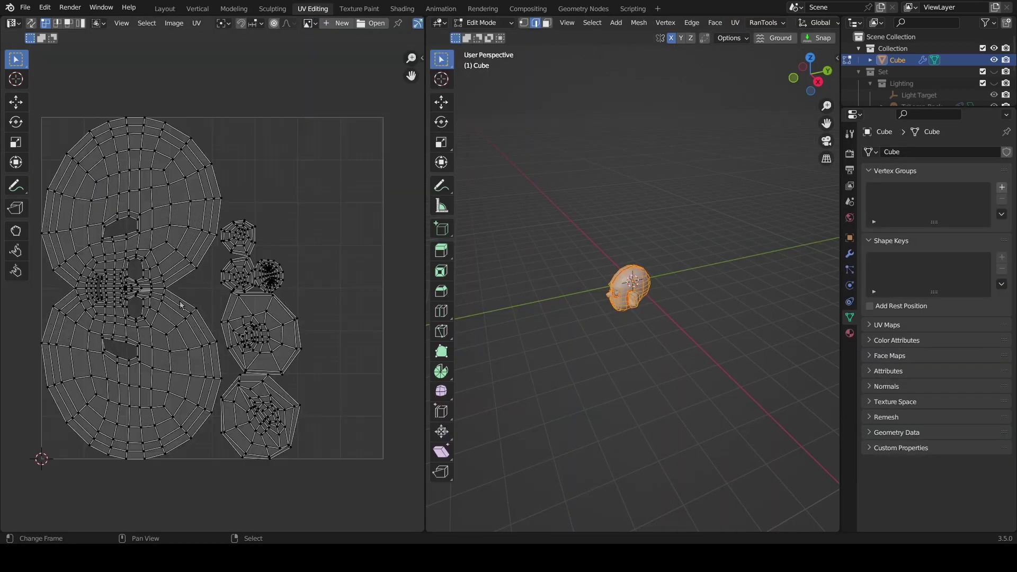
middle_drag(239, 263, 228, 231)
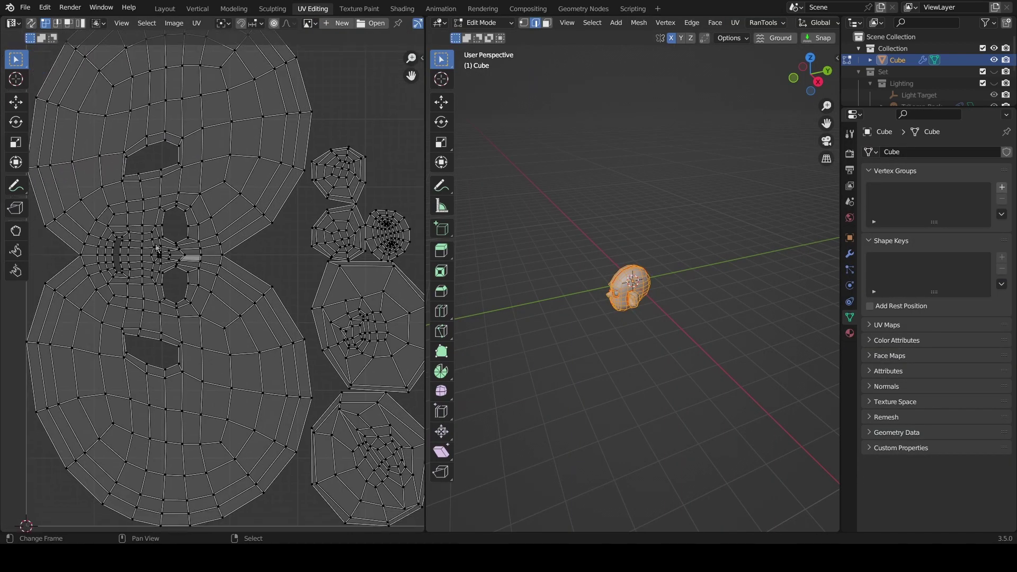
middle_drag(299, 294, 270, 257)
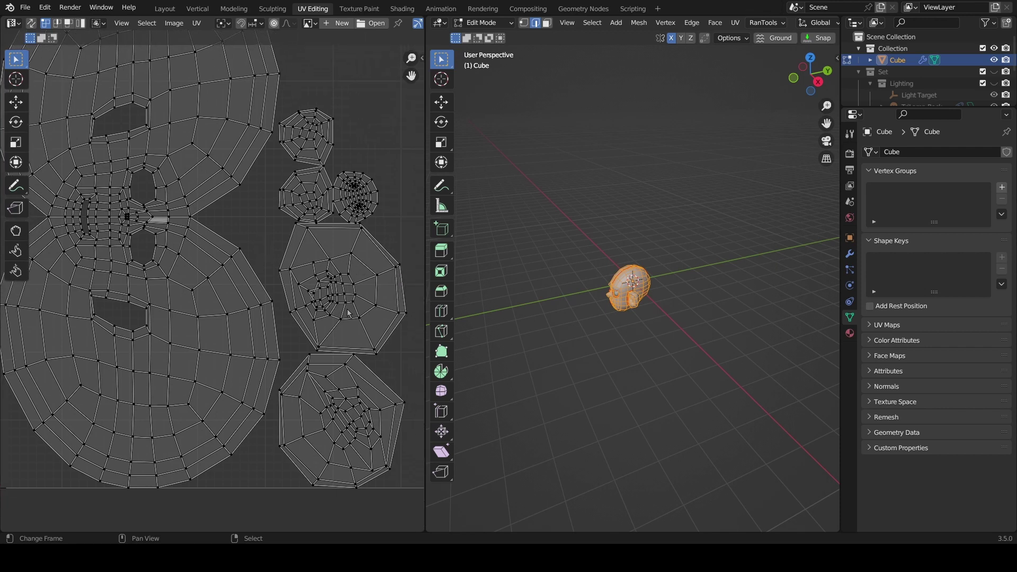
scroll(333, 292, up, 2)
scroll(333, 291, down, 1)
shift+middle_drag(363, 318, 301, 288)
scroll(301, 288, up, 1)
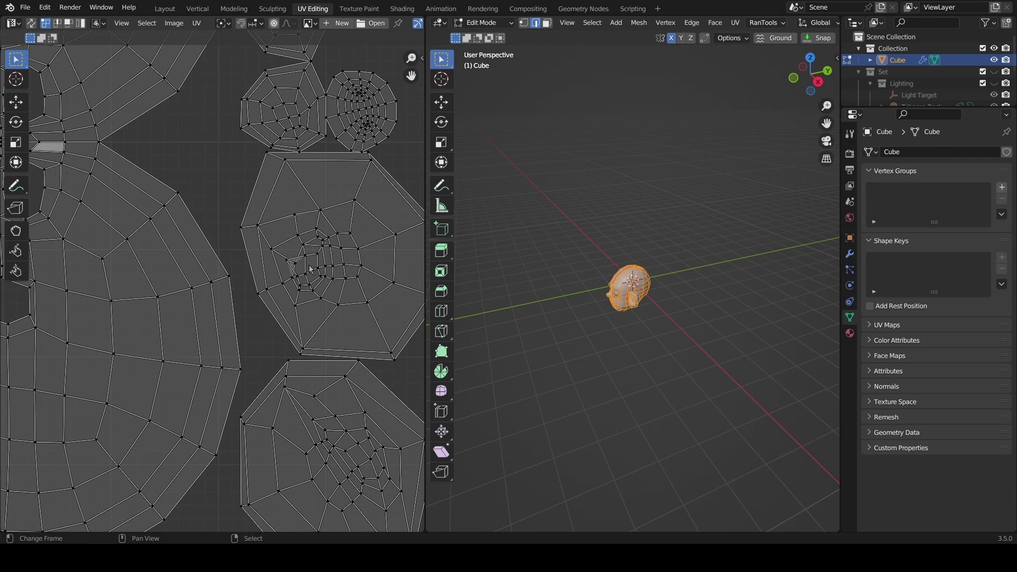
scroll(311, 265, up, 2)
shift+middle_drag(340, 245, 341, 303)
scroll(257, 250, down, 4)
scroll(251, 253, down, 1)
scroll(340, 304, down, 1)
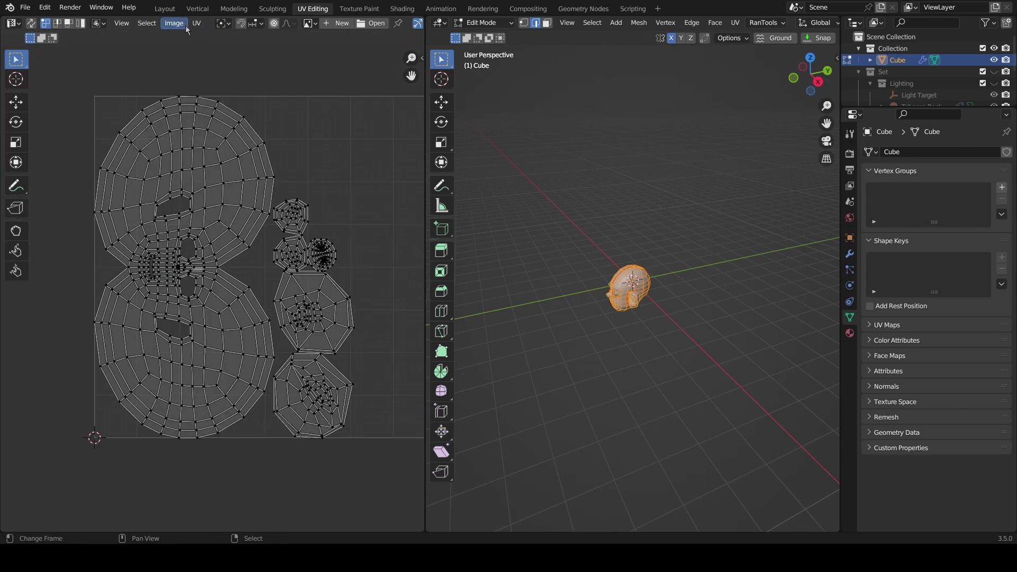
- Select all overlapping UVs in the layout with Select Overlap
click(157, 24)
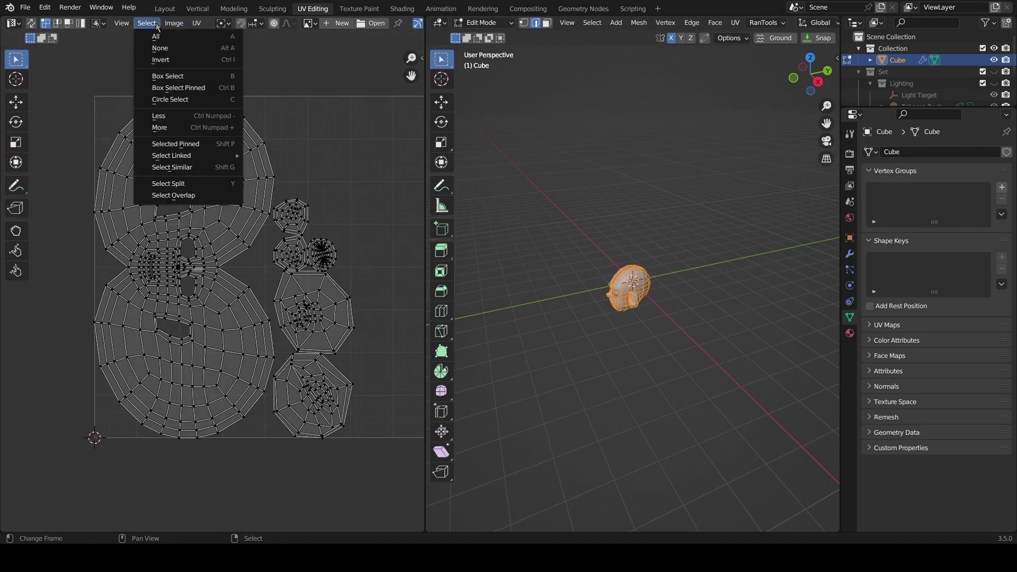
click(188, 196)
scroll(295, 317, up, 4)
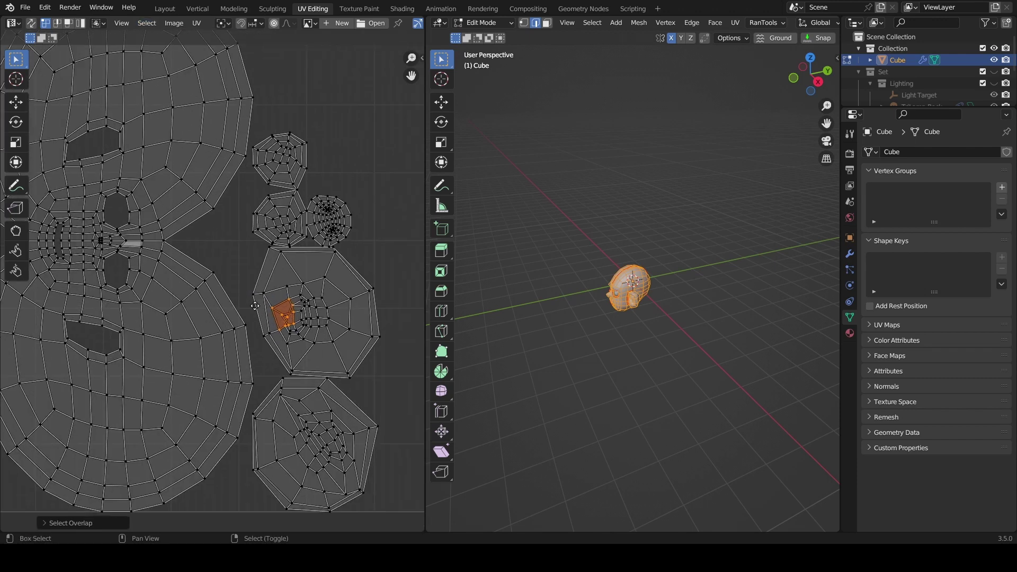
scroll(319, 326, up, 3)
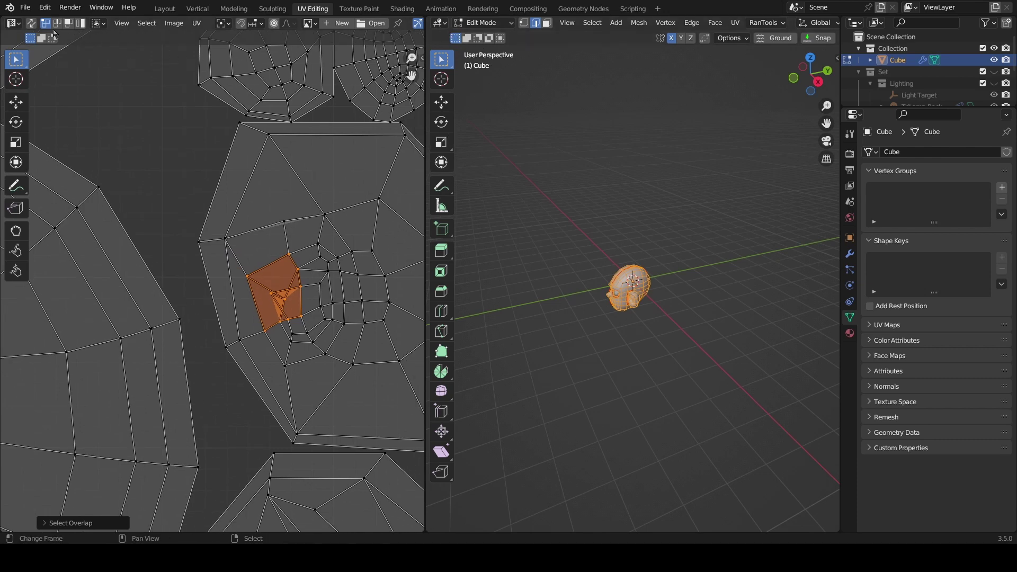
- Enable UV Sync Selection and inspect the ear geometry around the overlapping faces in the 3D view
click(32, 24)
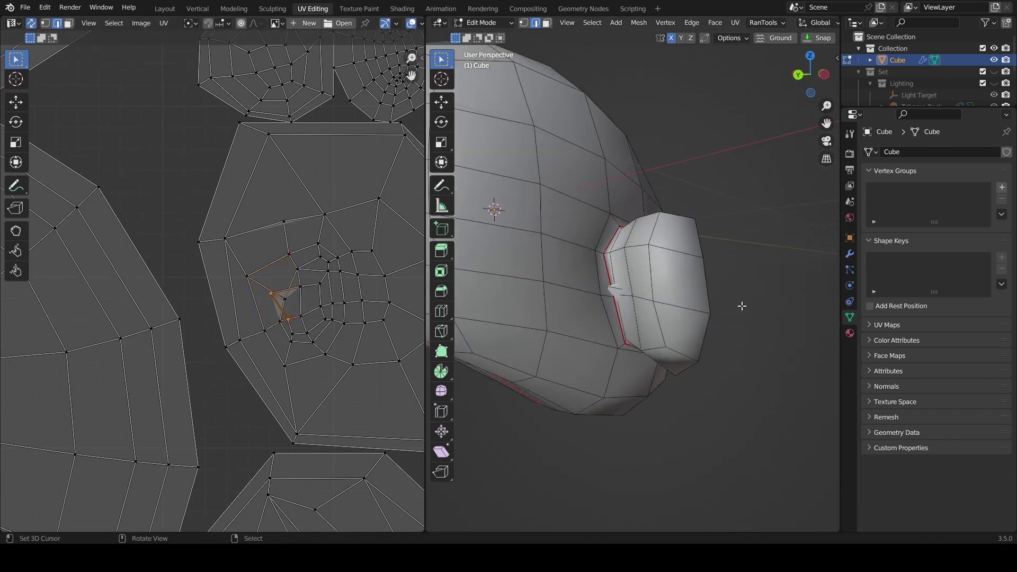
scroll(606, 315, up, 7)
middle_drag(606, 315, 691, 358)
middle_drag(692, 255, 559, 249)
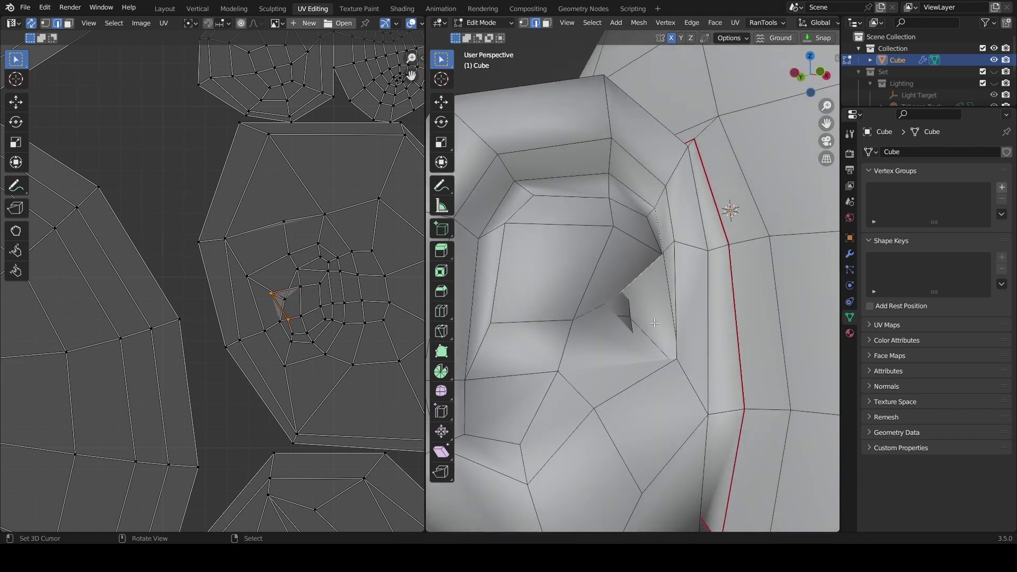
middle_drag(644, 327, 810, 371)
scroll(329, 331, down, 4)
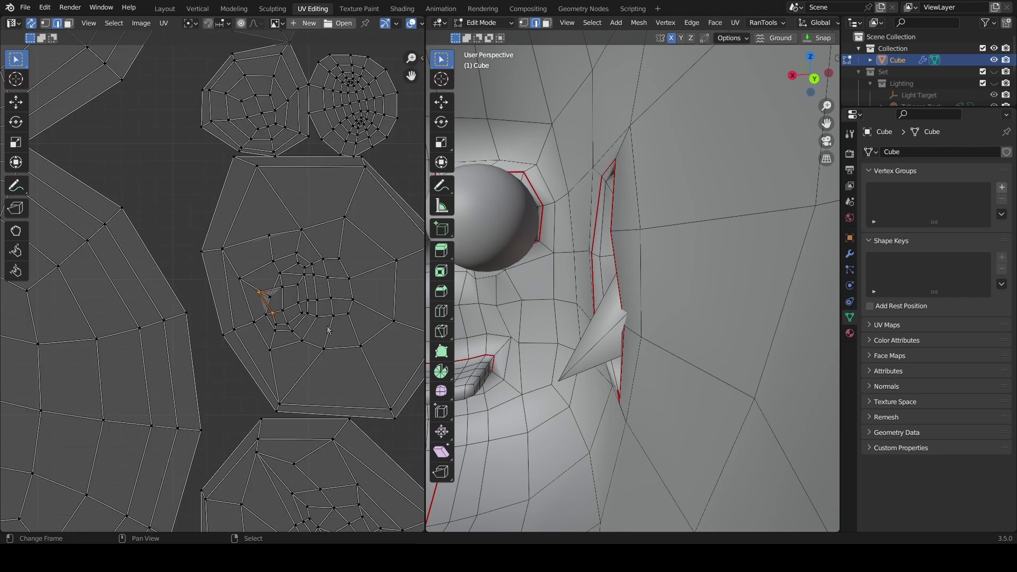
- Smooth out the overlapping vertices in the ear's UV island with the Relax tool at radius 27 px and strength 1.000
scroll(295, 318, up, 4)
click(29, 253)
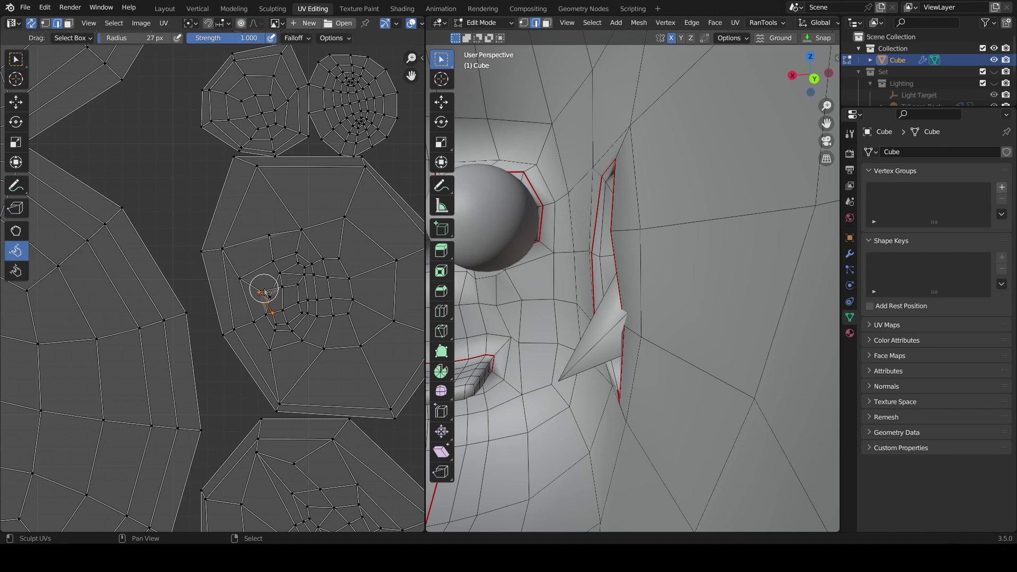
mouse_move(261, 289)
mouse_down()
mouse_move(275, 311)
mouse_move(285, 302)
mouse_up()
- Run Select Overlap again to check the whole UV layout for remaining overlaps
scroll(296, 357, down, 2)
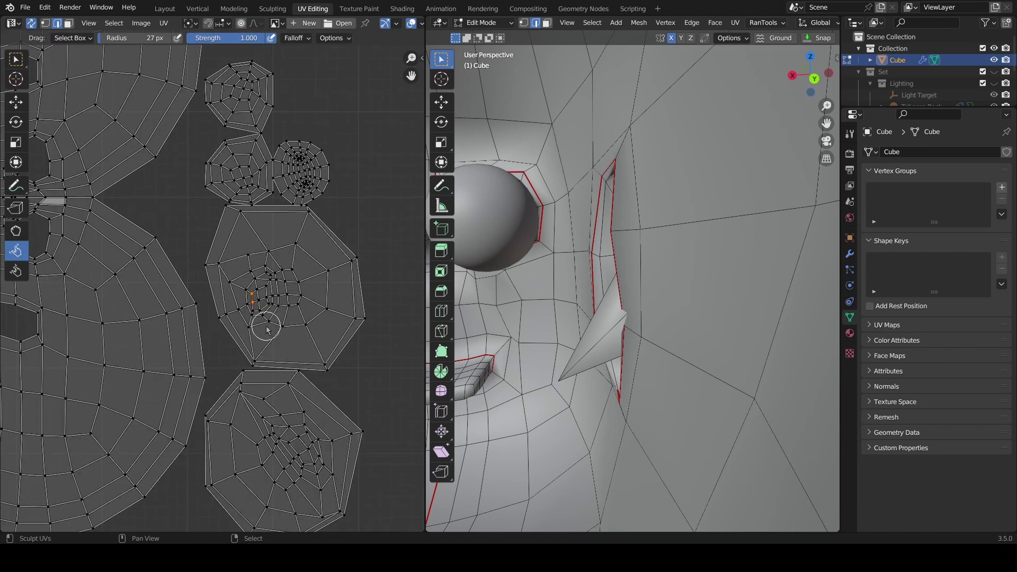
scroll(272, 311, down, 5)
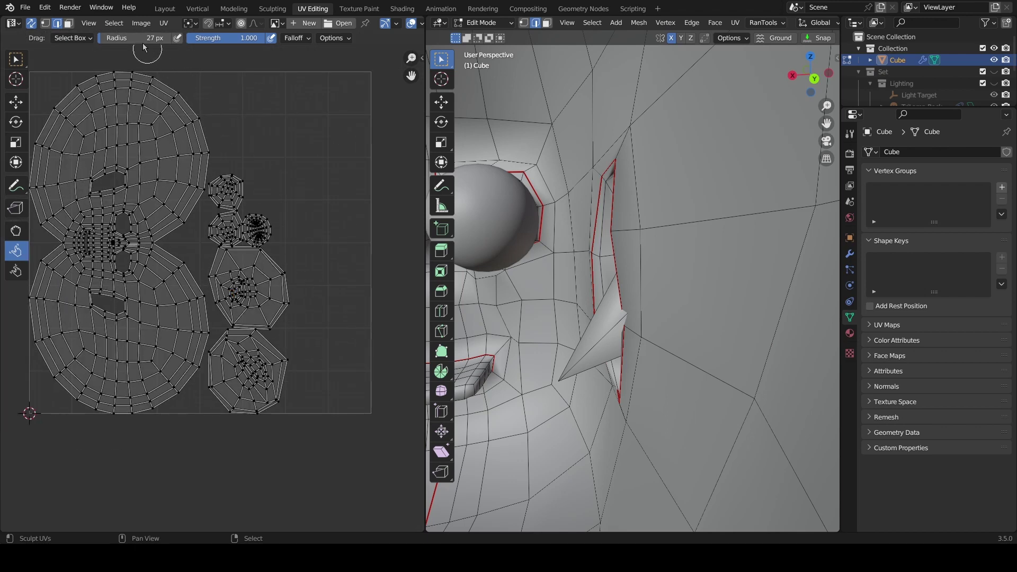
click(115, 24)
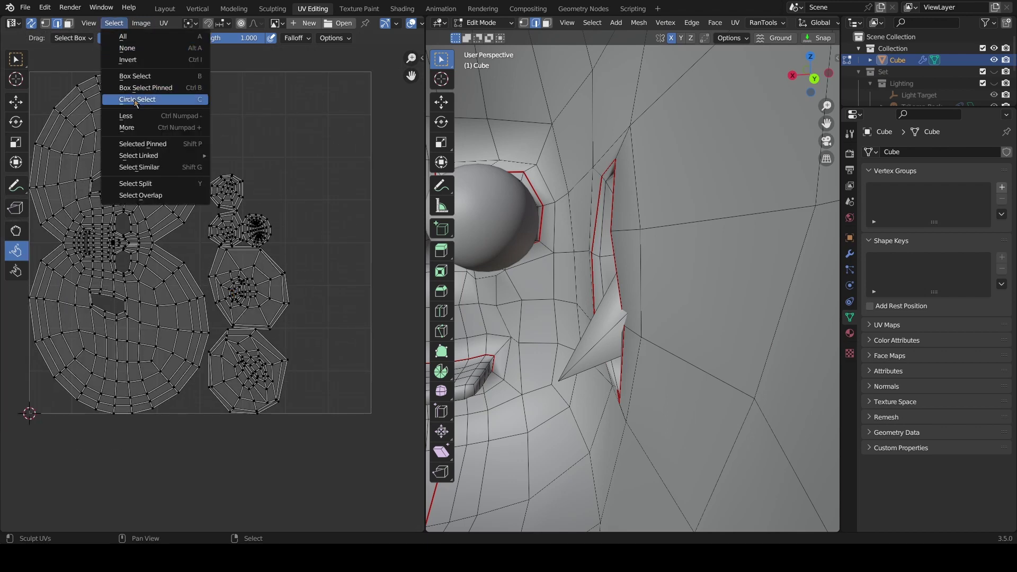
click(159, 196)
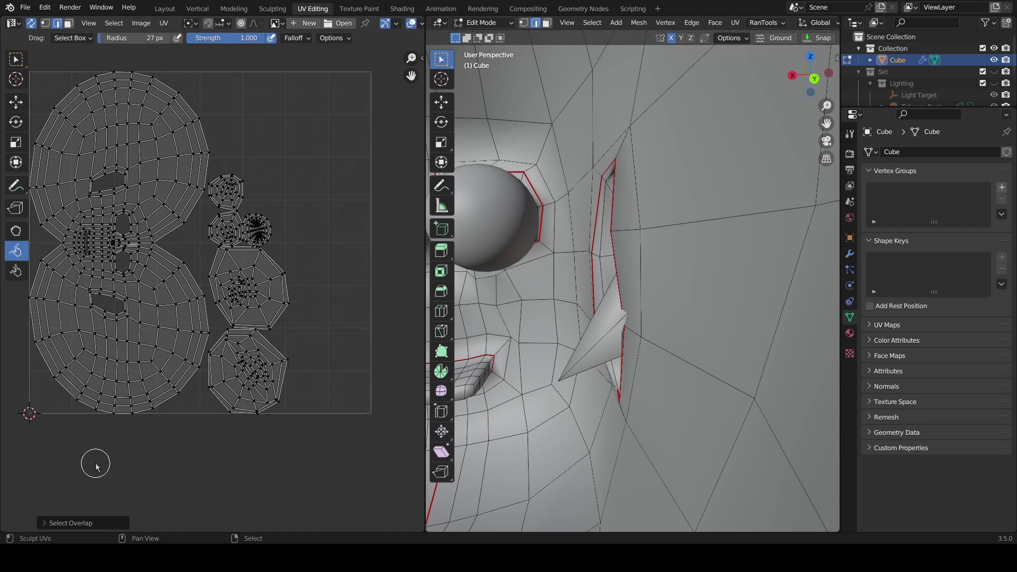
click(62, 523)
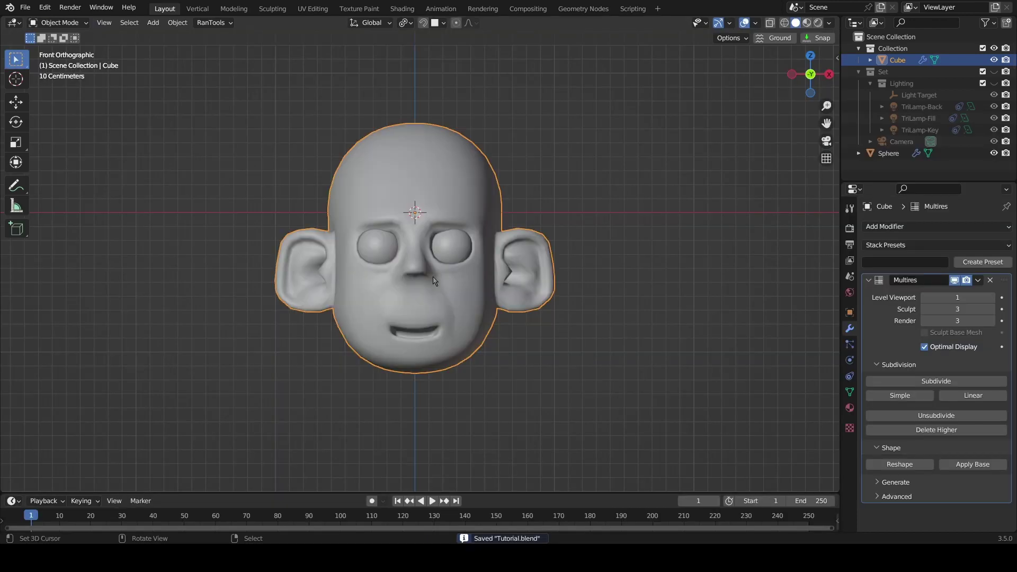
- Set the head's Multires Level Viewport to 0 and examine the face and ear at that level
middle_drag(433, 281, 478, 256)
scroll(476, 232, down, 2)
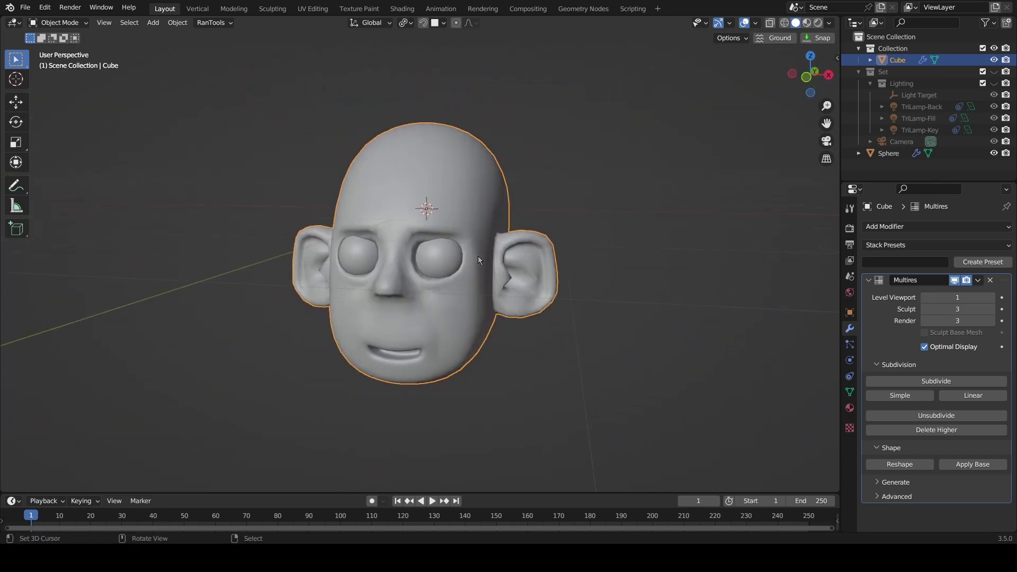
scroll(478, 256, up, 2)
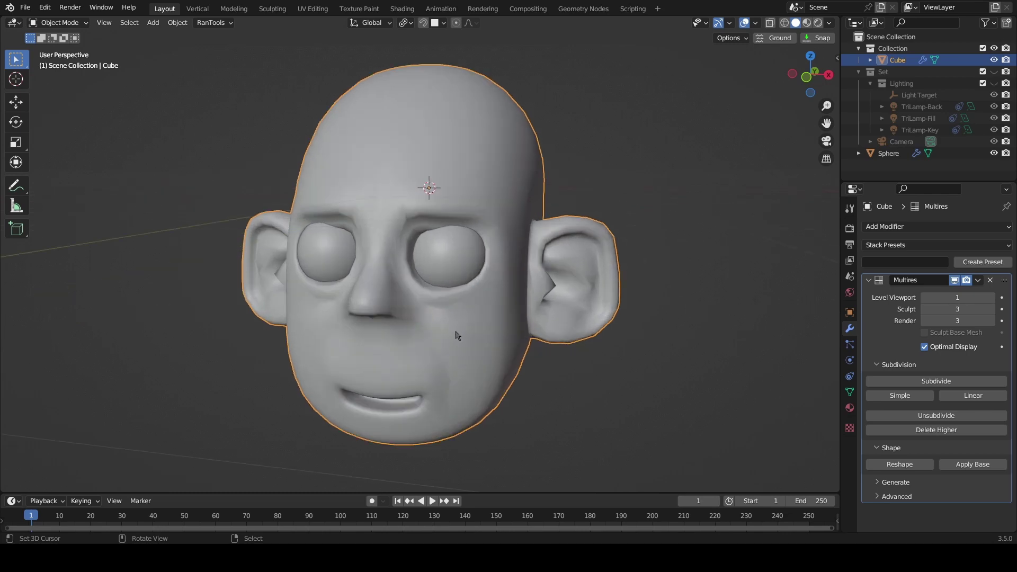
middle_drag(475, 327, 468, 317)
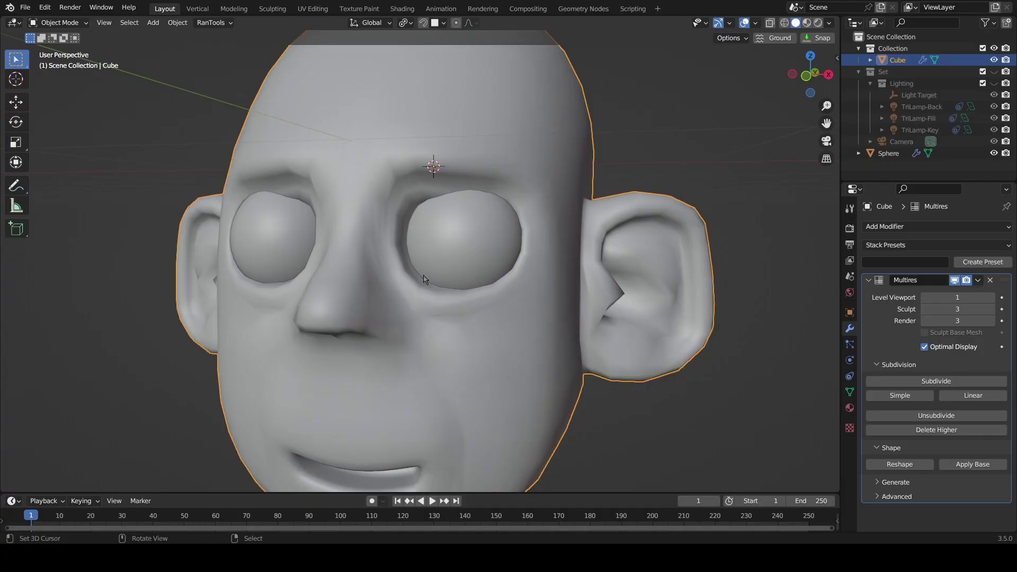
middle_drag(424, 279, 353, 275)
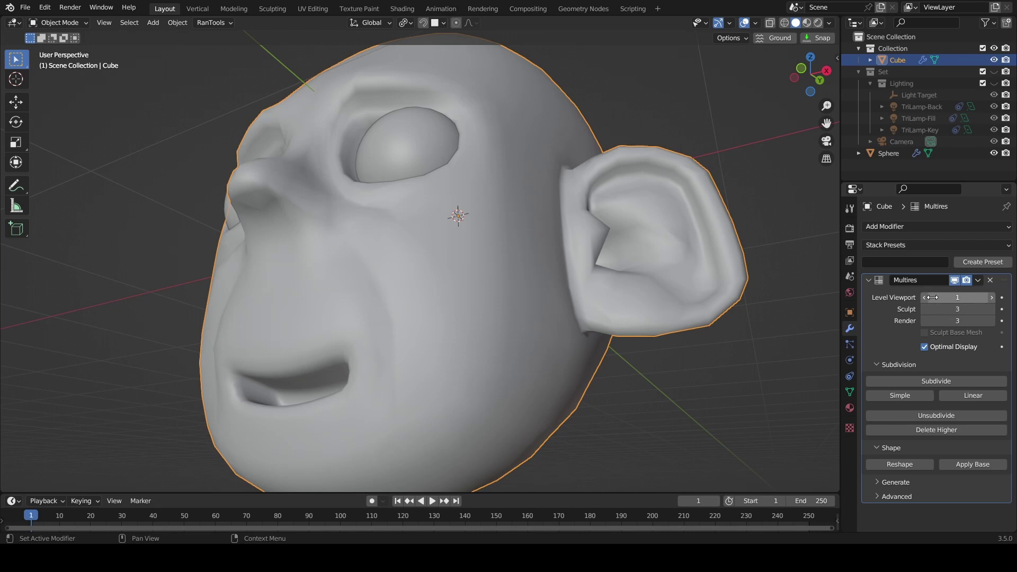
drag(957, 298, 943, 297)
middle_drag(770, 287, 459, 278)
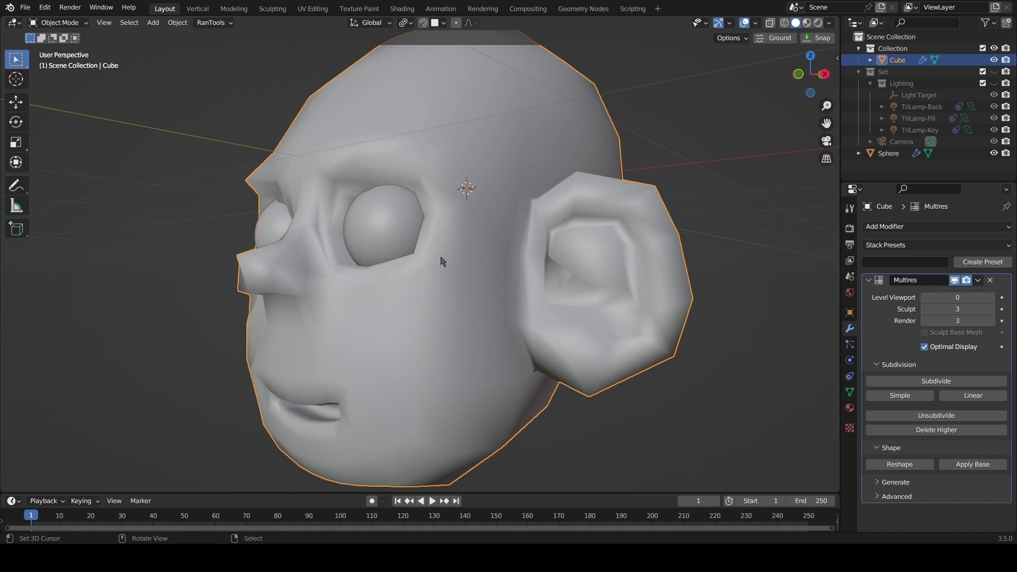
middle_drag(440, 262, 373, 282)
middle_drag(459, 280, 435, 291)
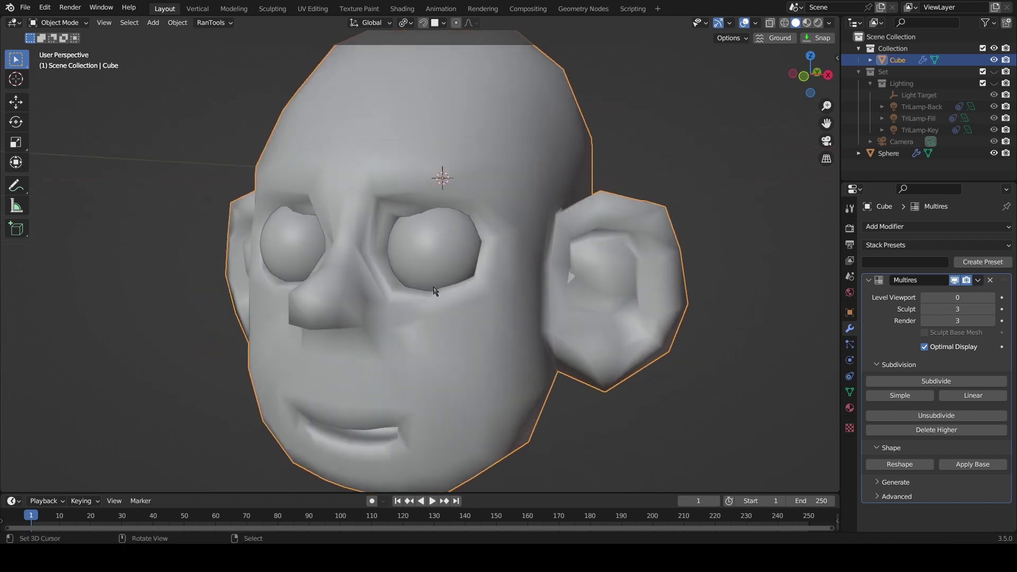
- Enter Edit Mode and extrude the band of forehead faces about 0.34 m outward along their normals
key(Tab)
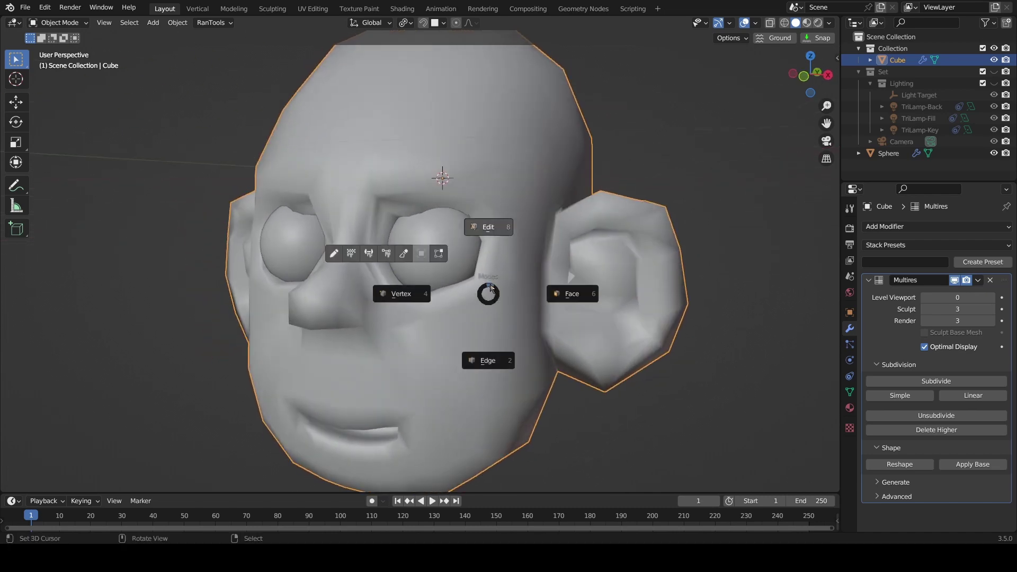
click(409, 259)
mouse_move(439, 266)
middle_down()
mouse_move(523, 291)
mouse_move(466, 278)
mouse_move(499, 274)
mouse_move(545, 301)
middle_up()
key(Tab)
click(475, 249)
key(3)
click(522, 133)
ctrl+click(314, 133)
middle_drag(314, 133, 328, 154)
key(e)
click(553, 196)
- Add seven evenly spaced loop cuts around the extruded forehead block
key(ctrl+r)
scroll(297, 139, up, 6)
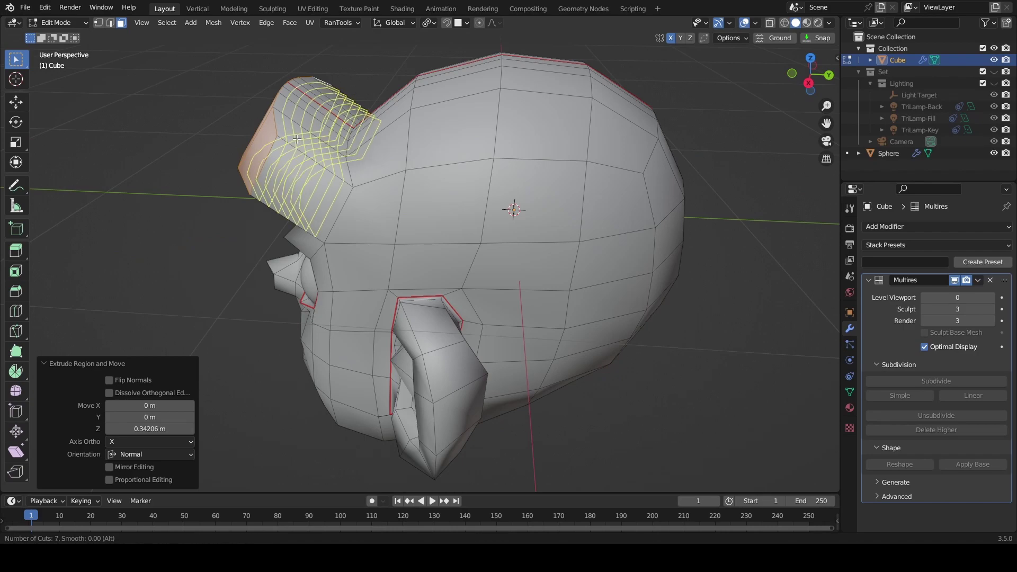
click(297, 139)
right_click(298, 139)
- Switch the head to Sculpt Mode and examine the sculpted surface around the extruded forehead
middle_drag(453, 198, 562, 180)
key(Tab)
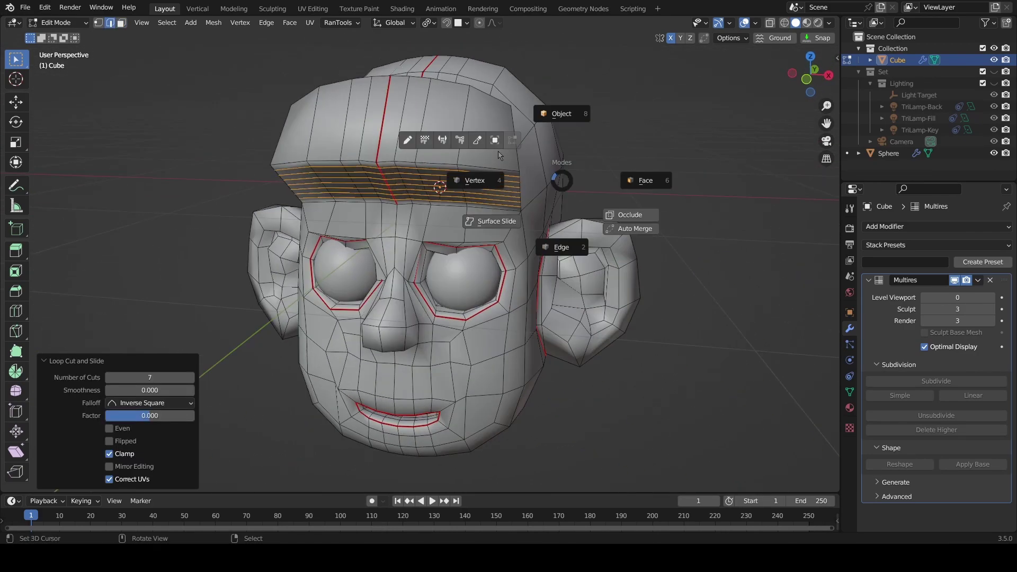
click(477, 140)
middle_drag(518, 154, 620, 164)
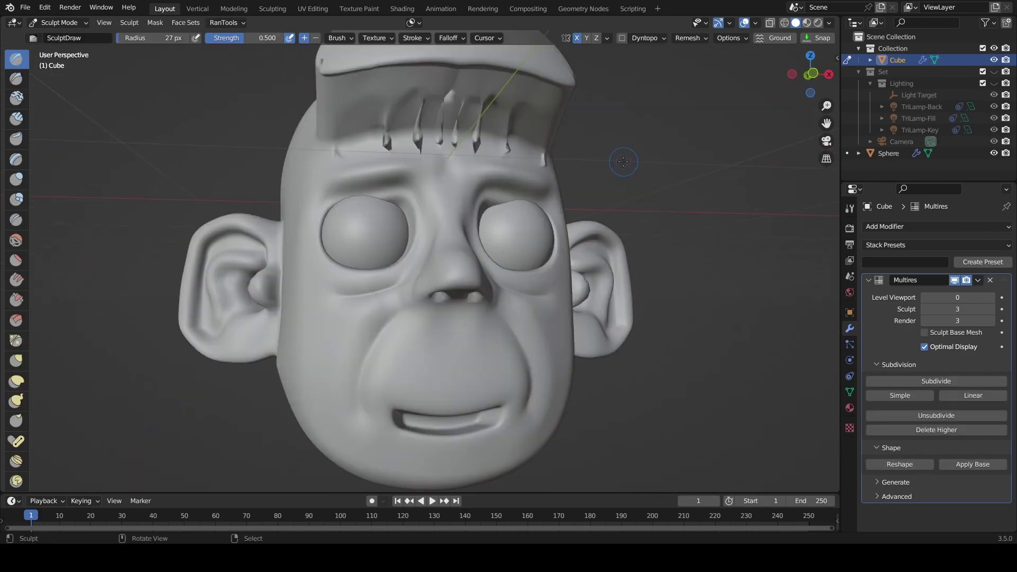
scroll(501, 163, up, 5)
scroll(502, 163, up, 1)
shift+middle_drag(501, 163, 503, 283)
scroll(534, 212, down, 2)
mouse_move(534, 212)
middle_down()
mouse_move(472, 215)
mouse_move(517, 211)
middle_up()
- Try to smooth the extruded forehead's underside with the Smooth brush at radius 27 px and strength 0.700, and inspect the mouth from below
key(shift+s)
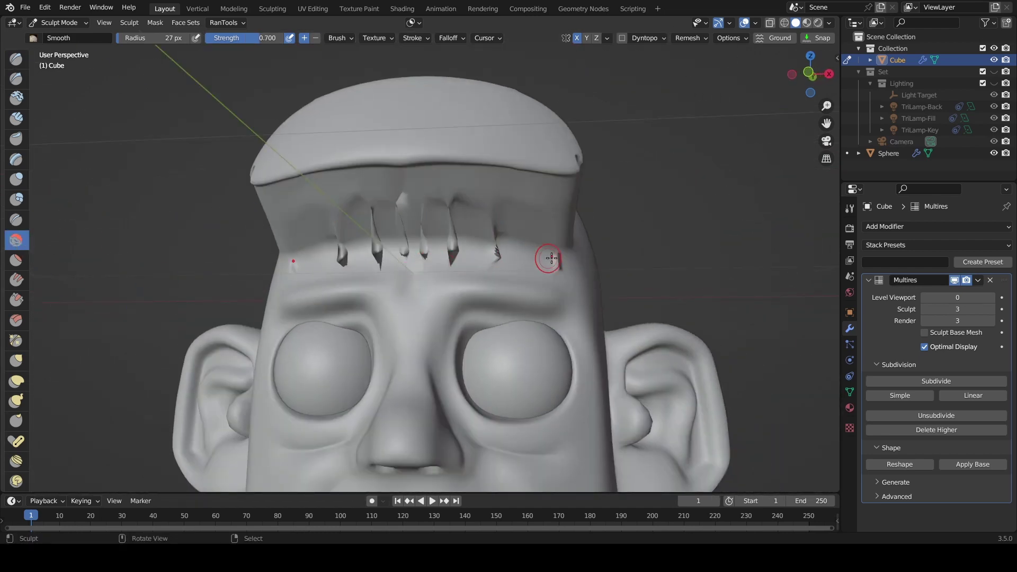
drag(505, 215, 521, 247)
key(ctrl+z)
scroll(580, 245, down, 2)
mouse_move(579, 245)
middle_down()
mouse_move(488, 275)
mouse_move(499, 263)
mouse_move(515, 296)
middle_up()
scroll(515, 297, up, 2)
scroll(609, 283, down, 1)
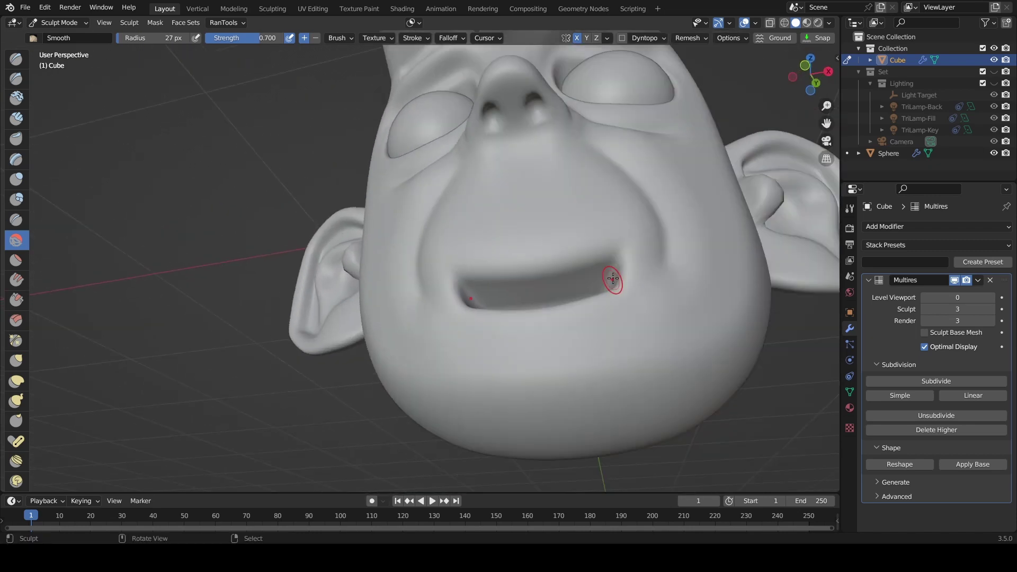
middle_drag(635, 238, 618, 255)
middle_drag(658, 302, 678, 305)
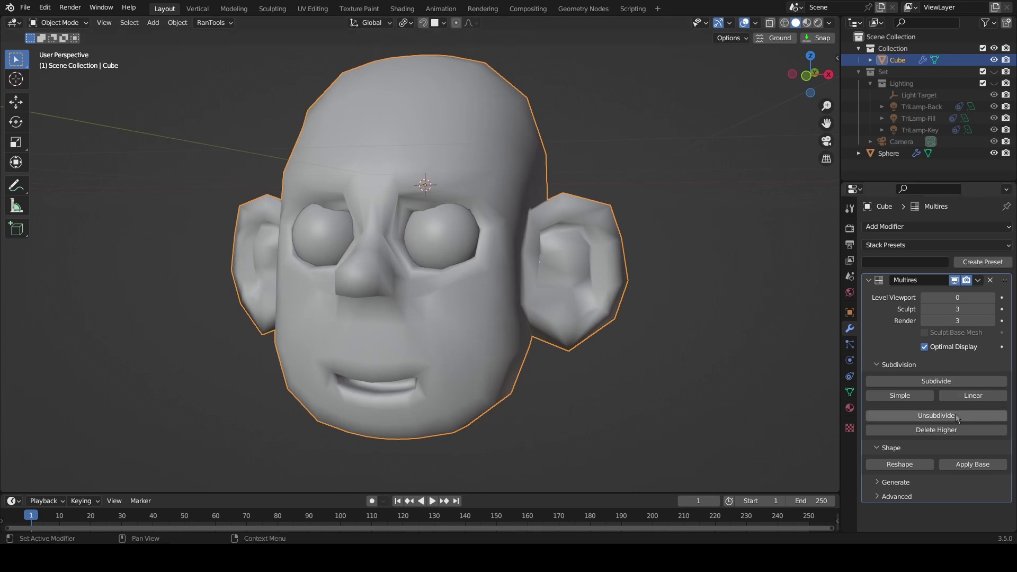
- Delete the head's higher Multires levels and enter Edit Mode on the base mesh
click(937, 430)
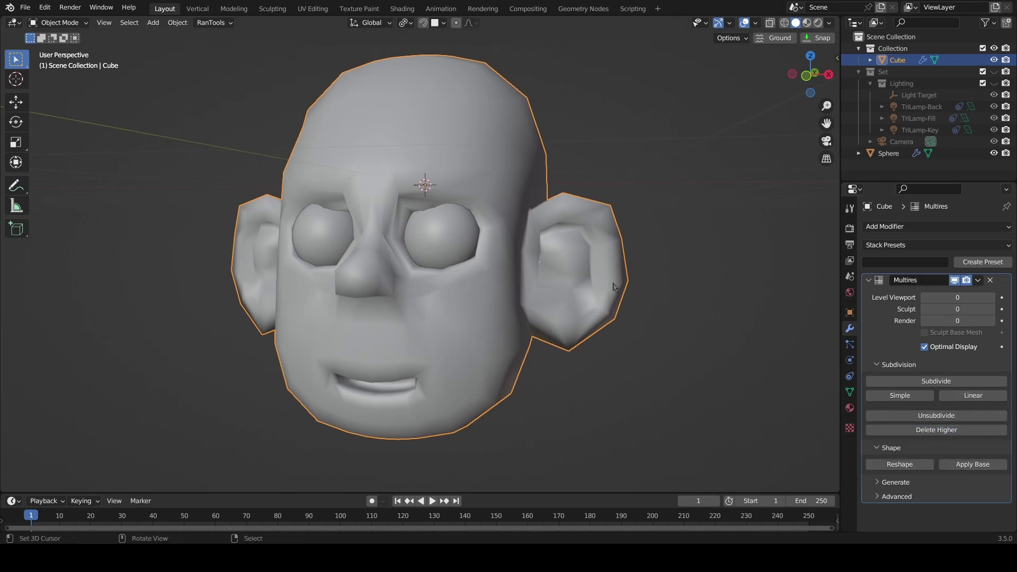
middle_drag(614, 286, 608, 275)
key(ctrl+Tab)
click(609, 210)
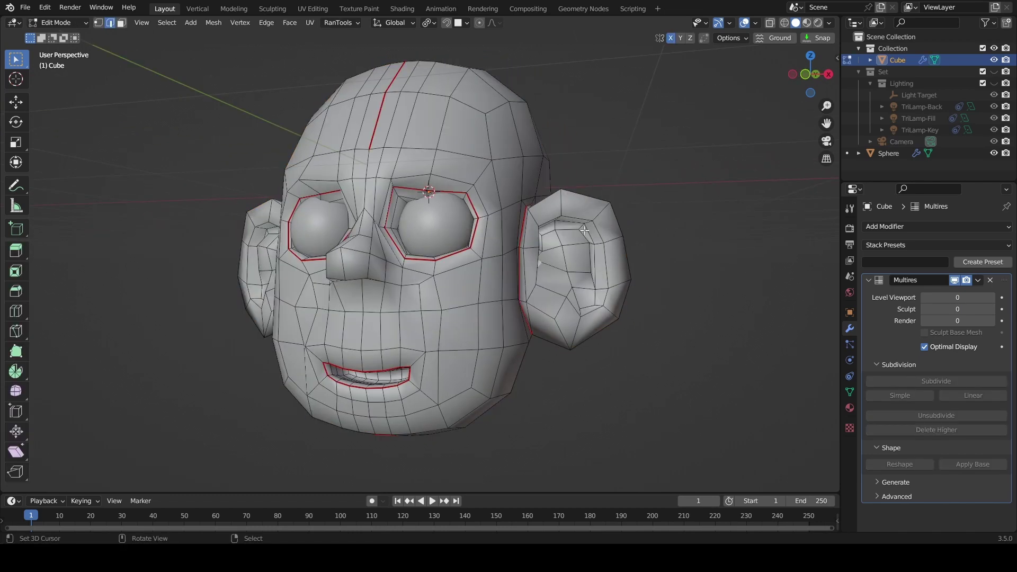
- Add three evenly spaced edge loops around the mouth
middle_drag(608, 211, 519, 315)
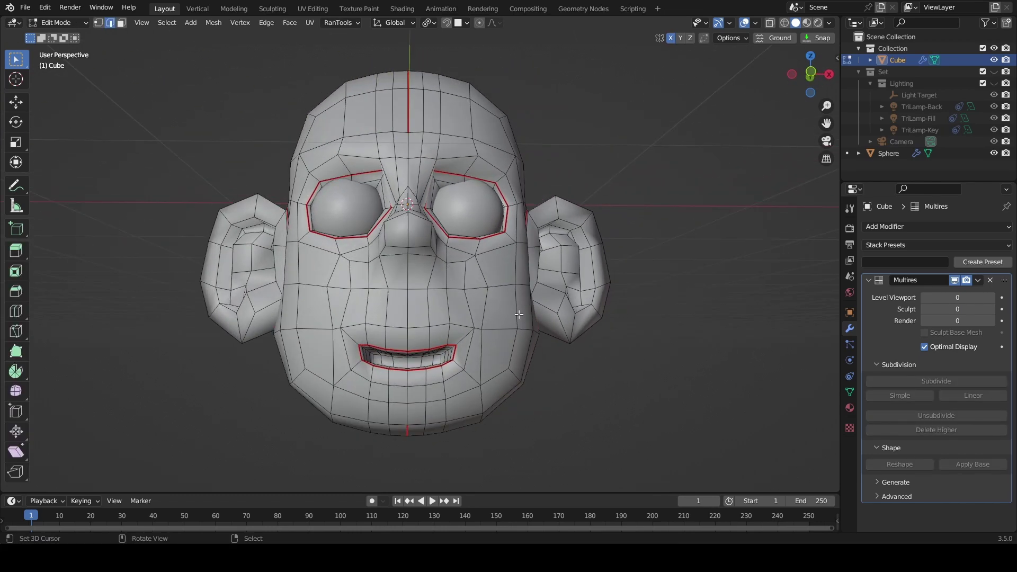
key(ctrl+r)
scroll(464, 341, up, 2)
click(465, 340)
right_click(464, 340)
middle_drag(464, 340, 388, 303)
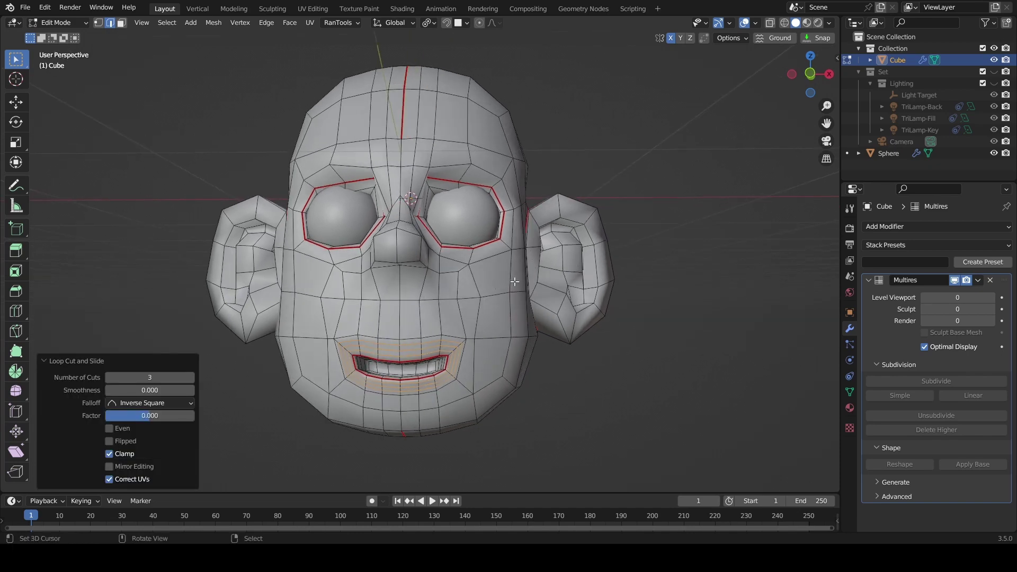
middle_drag(515, 282, 490, 323)
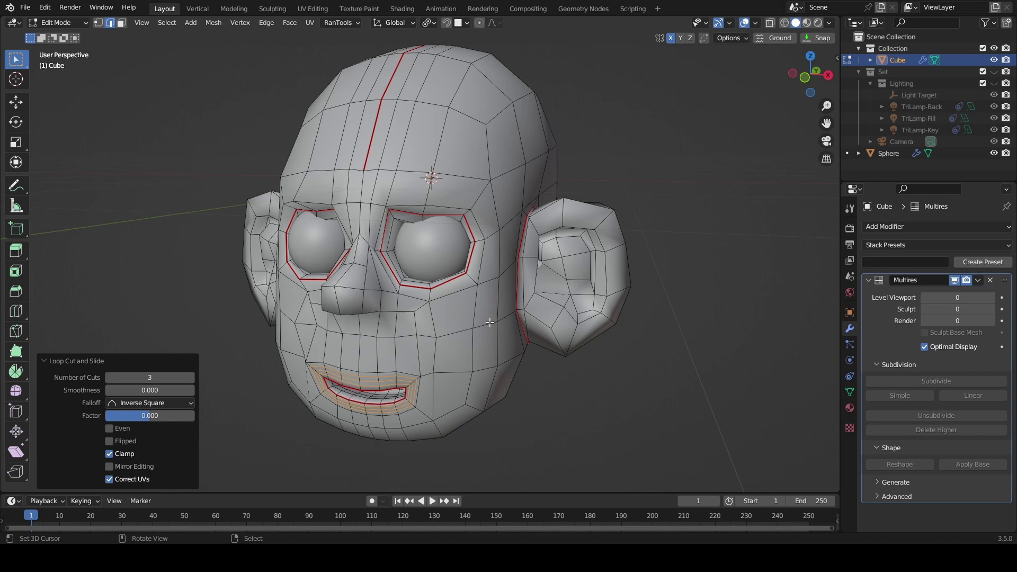
- Switch the head to Sculpt Mode and subdivide its Multires modifier up to sculpt level 3
key(ctrl+Tab)
click(530, 320)
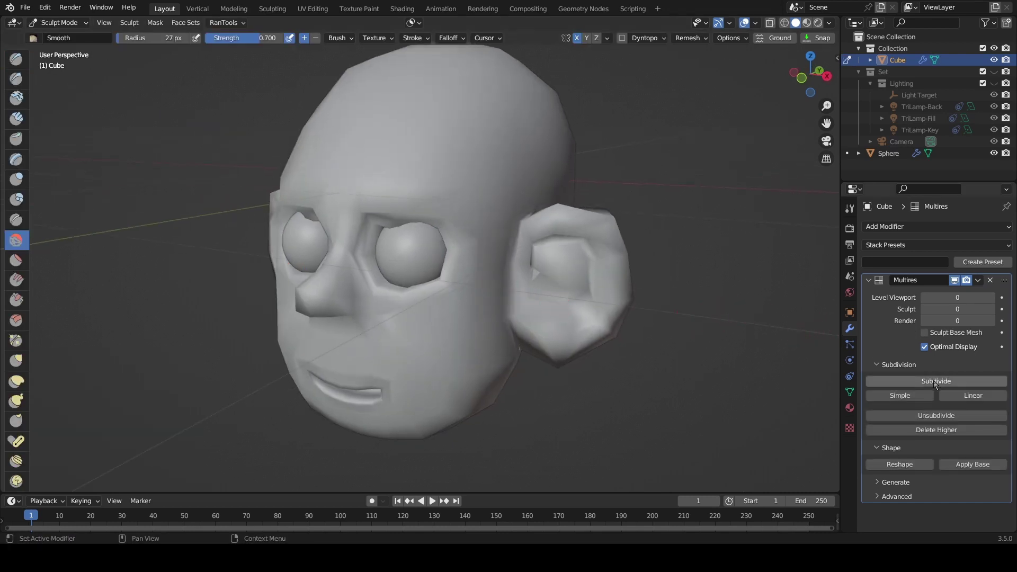
click(936, 382)
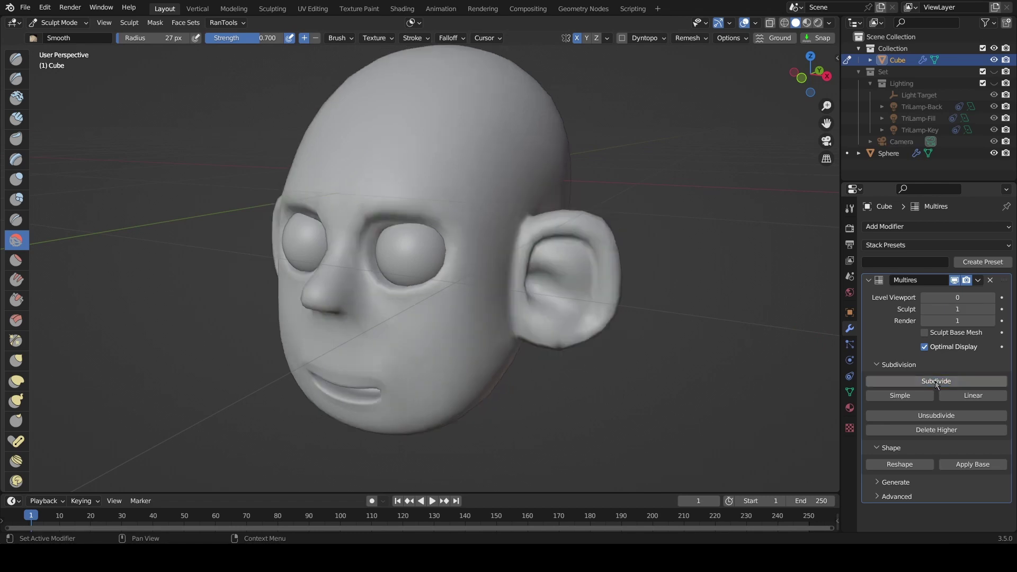
click(937, 382)
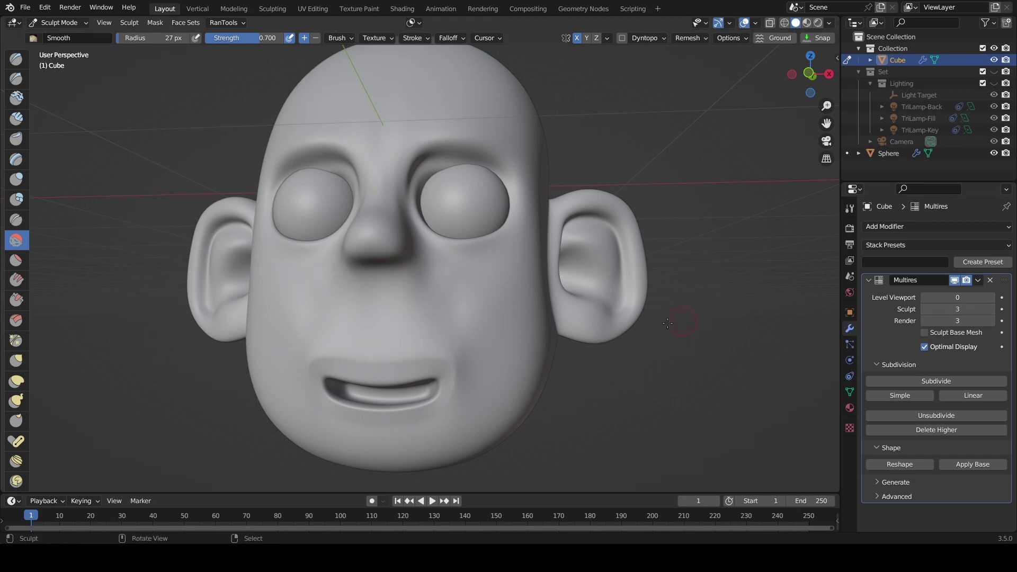
- Examine the subdivided head's mouth, cheeks, ears and overall shape from several angles in Sculpt Mode
scroll(574, 382, up, 3)
scroll(575, 347, down, 1)
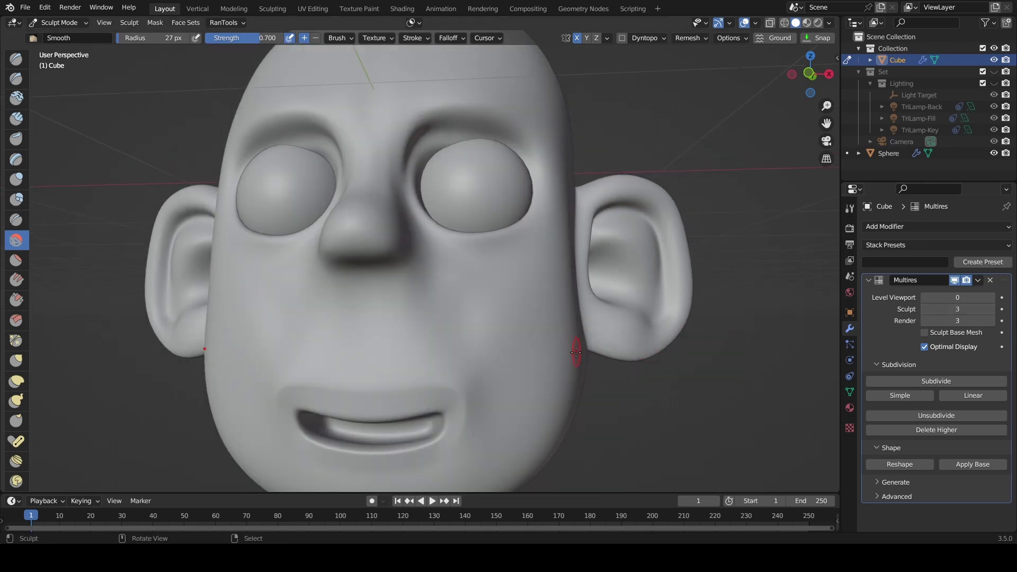
shift+middle_drag(578, 358, 536, 302)
middle_drag(602, 308, 587, 274)
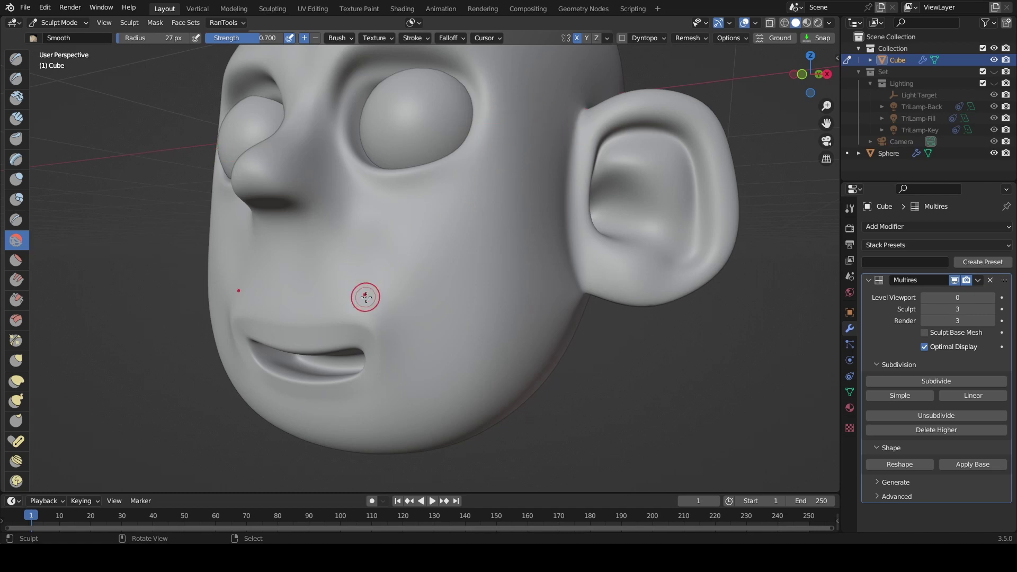
middle_drag(365, 297, 411, 277)
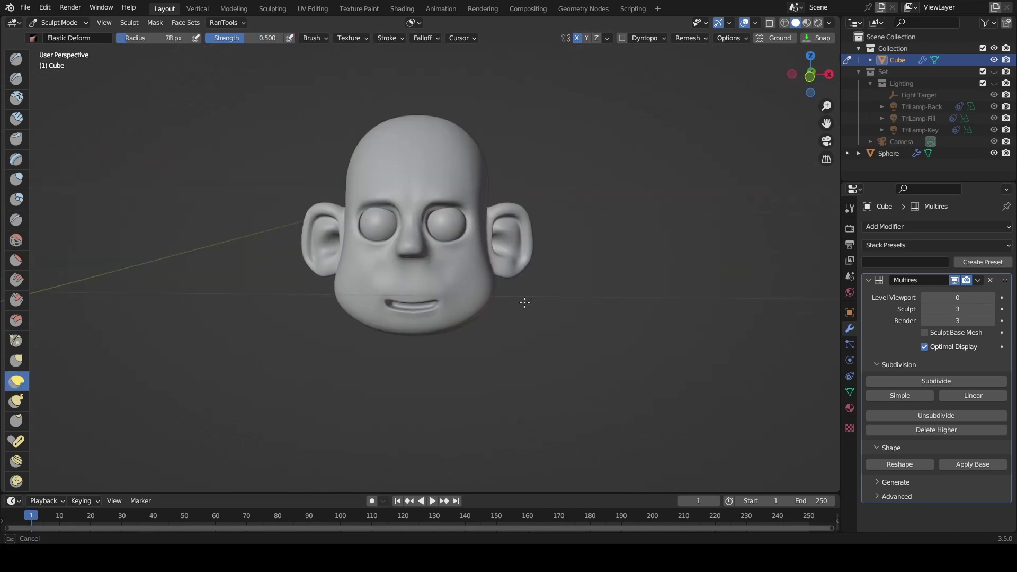
middle_drag(545, 311, 514, 298)
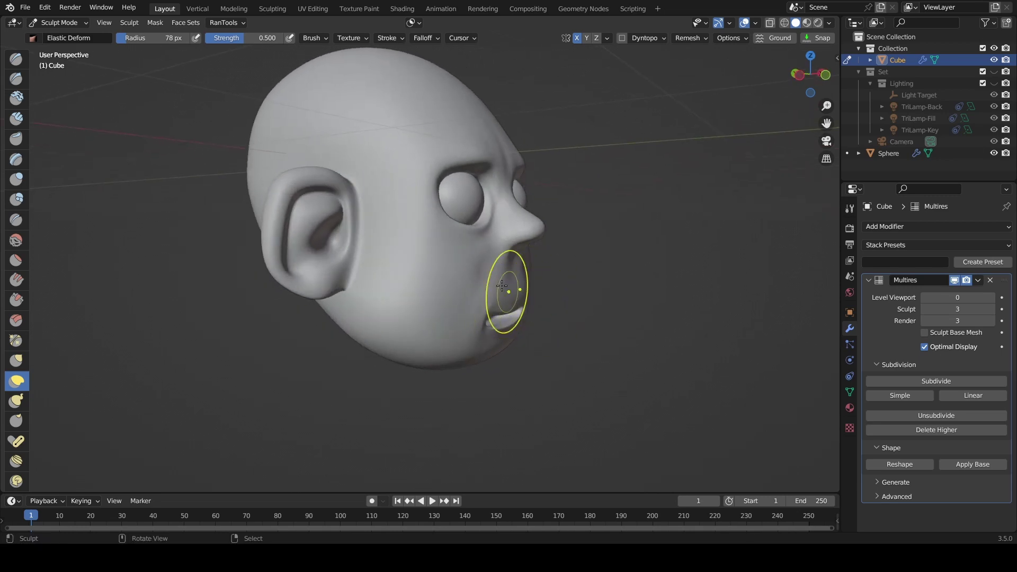
middle_drag(602, 277, 472, 289)
- Return the head to Edit Mode and add a second material slot with a new material named Loops
key(ctrl+Tab)
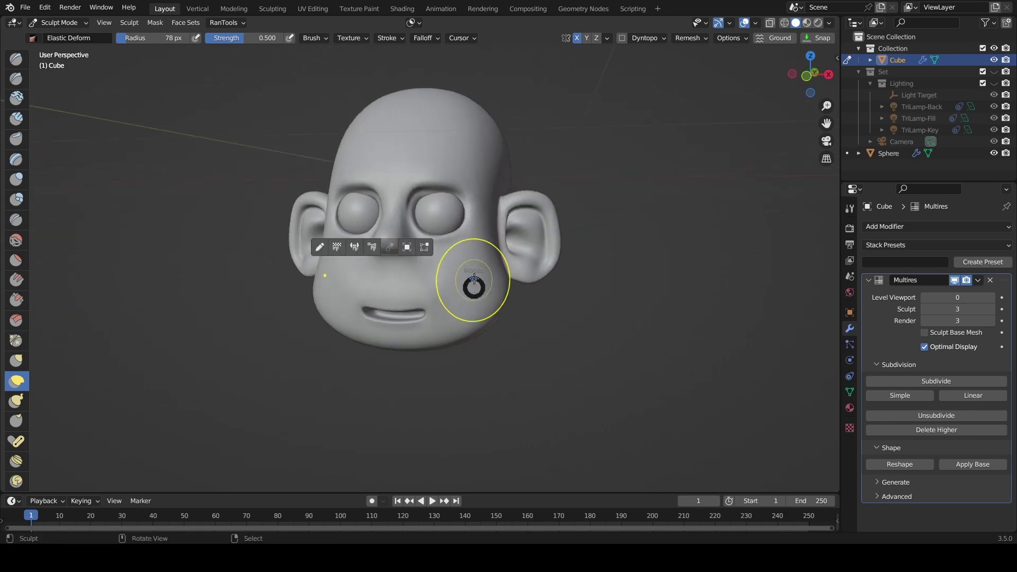
click(424, 246)
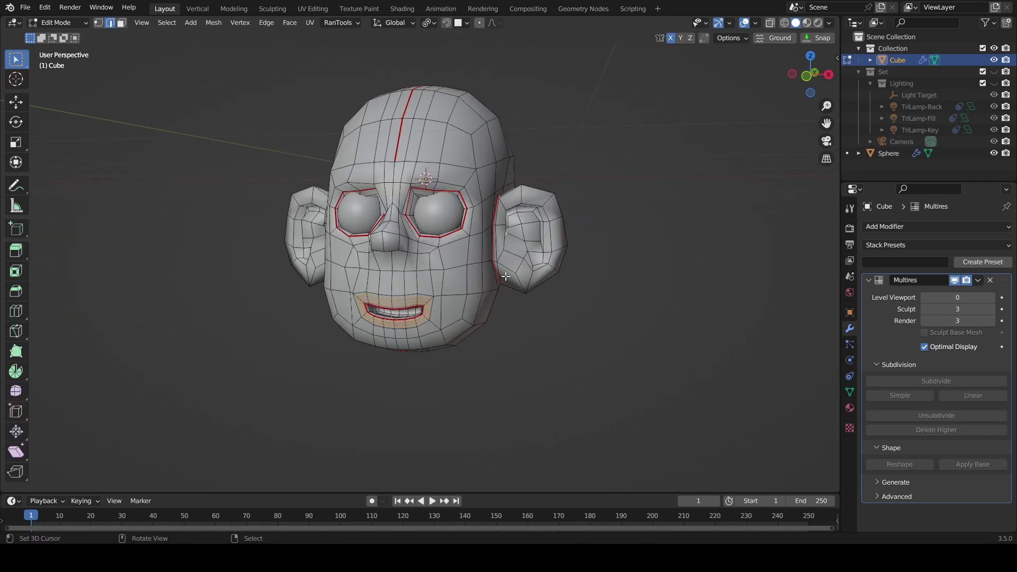
scroll(506, 276, up, 3)
click(849, 408)
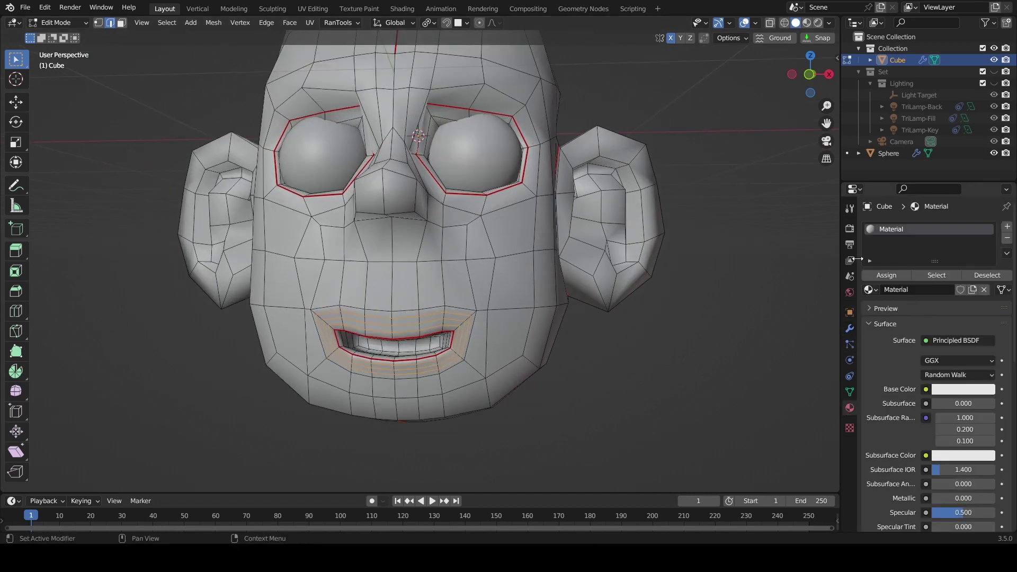
click(1009, 227)
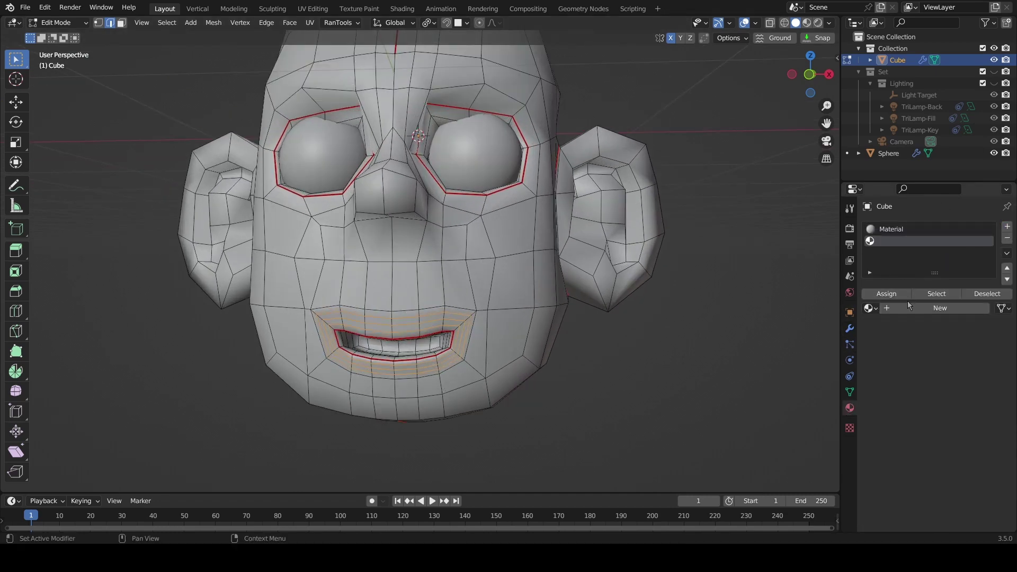
click(909, 308)
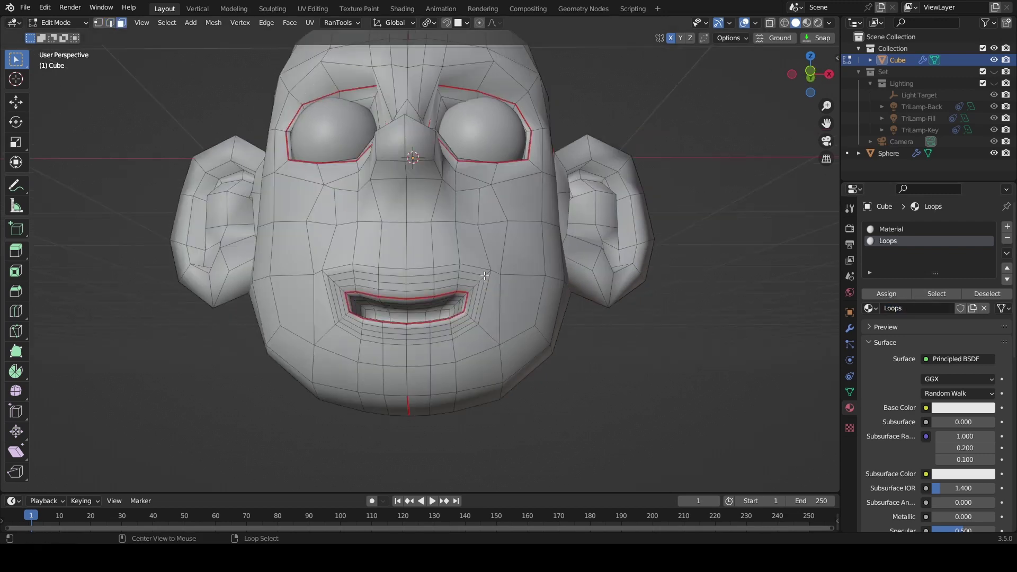
- Select everything inside the outer mouth edge loop with Select Loop Inner-Region and assign the Loops material to it
key(2)
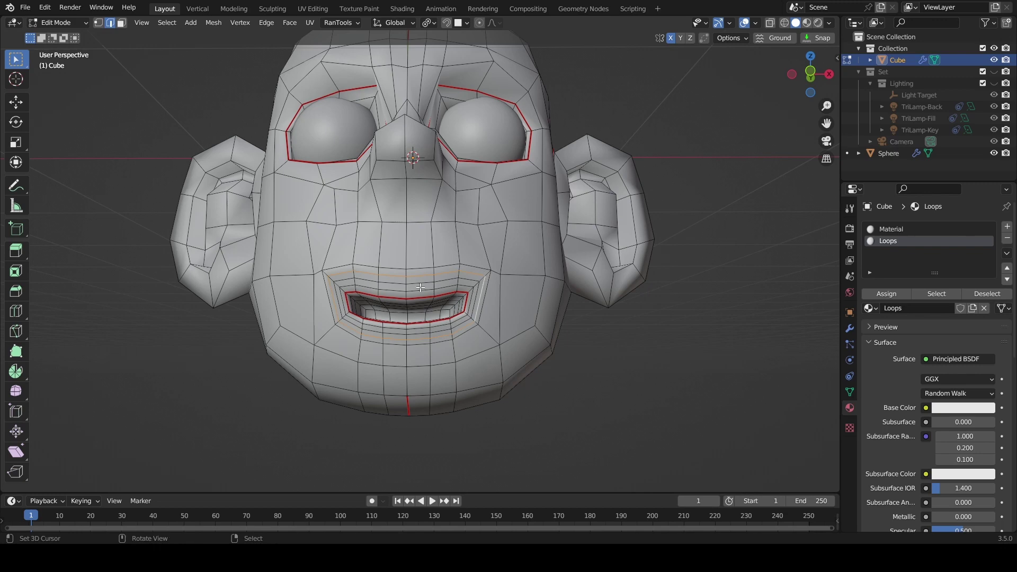
middle_drag(421, 287, 340, 135)
click(174, 23)
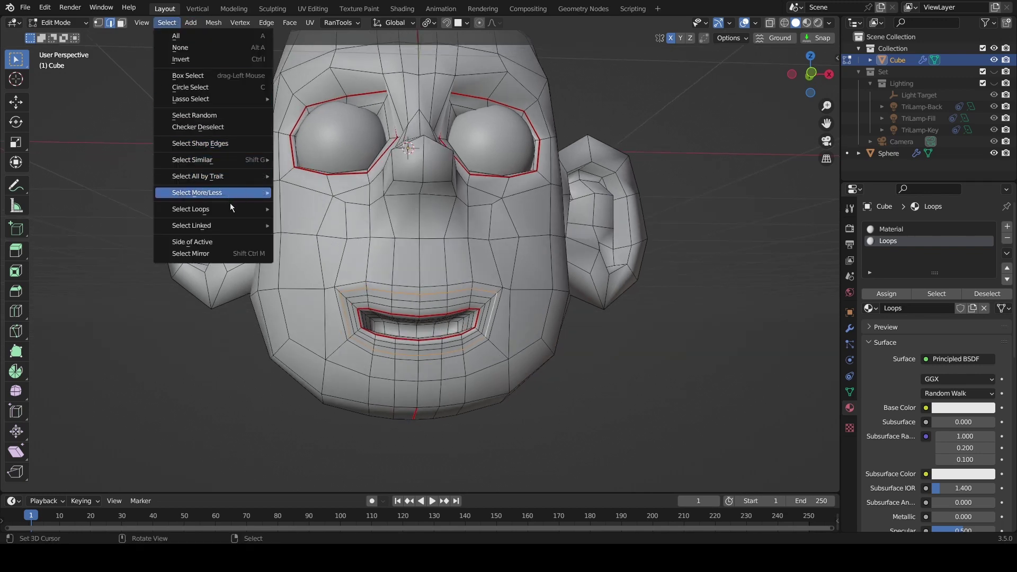
mouse_move(210, 207)
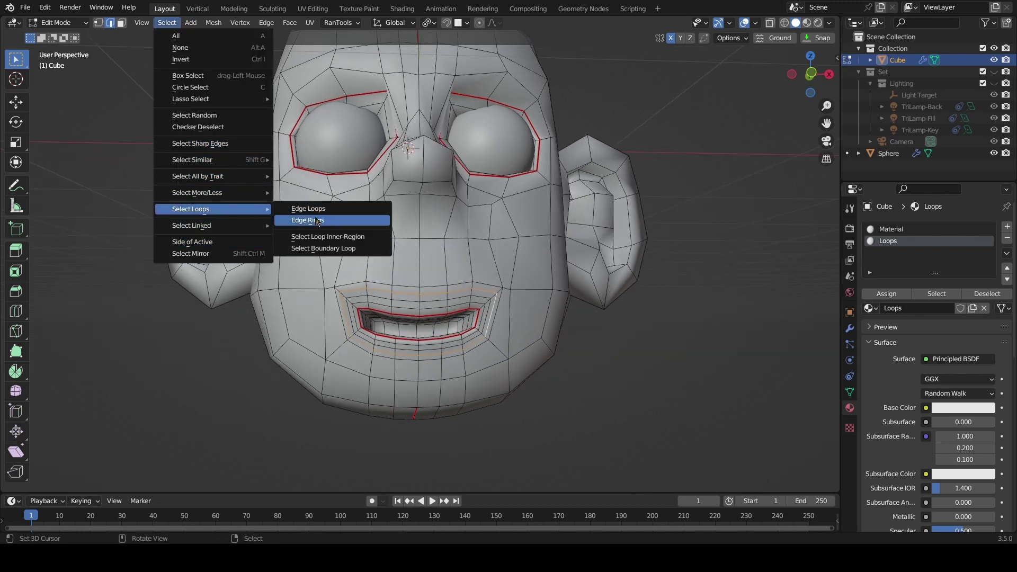
click(332, 237)
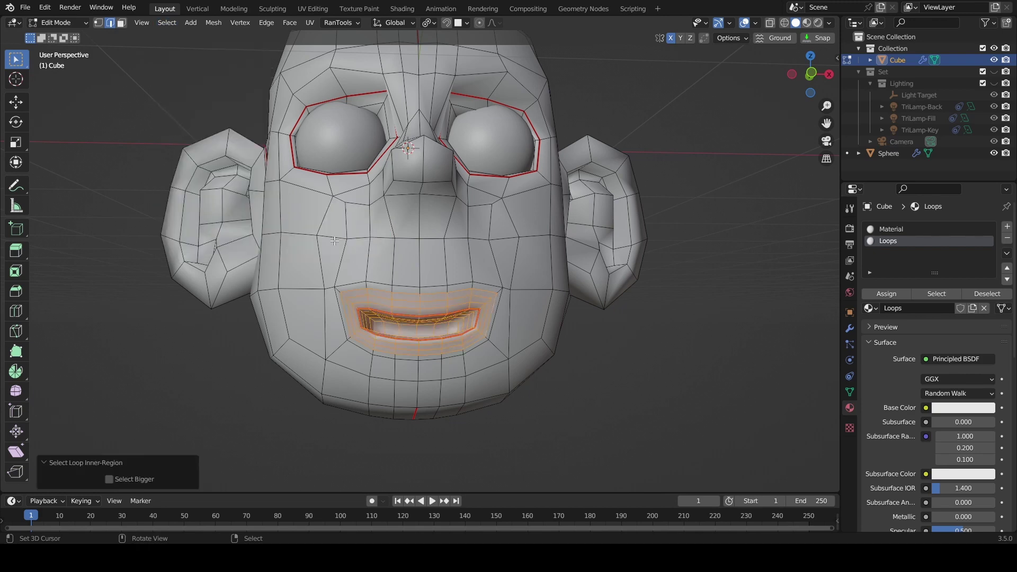
click(893, 295)
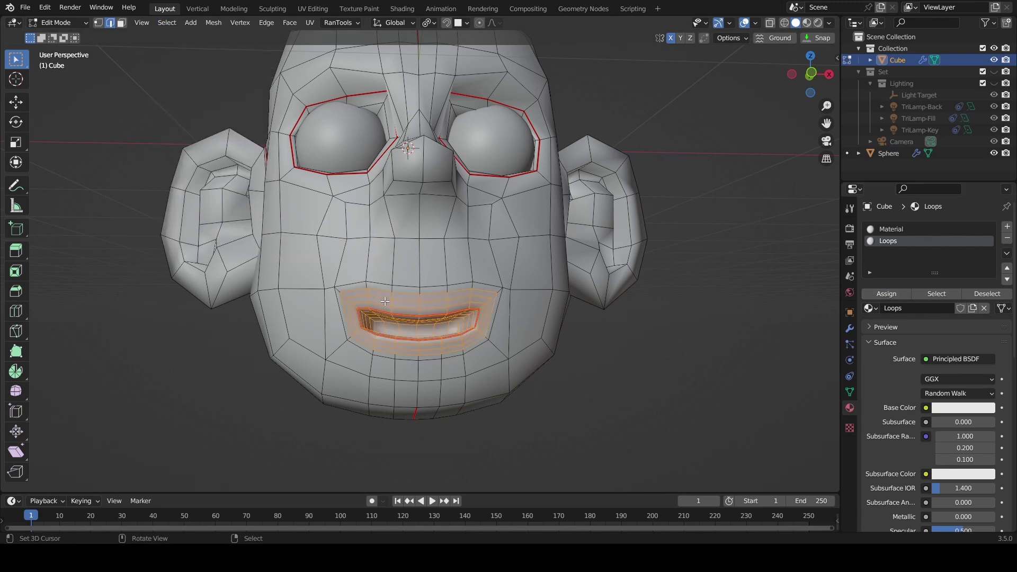
- Select the face loops around both eyes, across the nose and around the mouth, and around the outline of the face
middle_drag(435, 307, 512, 138)
key(3)
alt+click(506, 135)
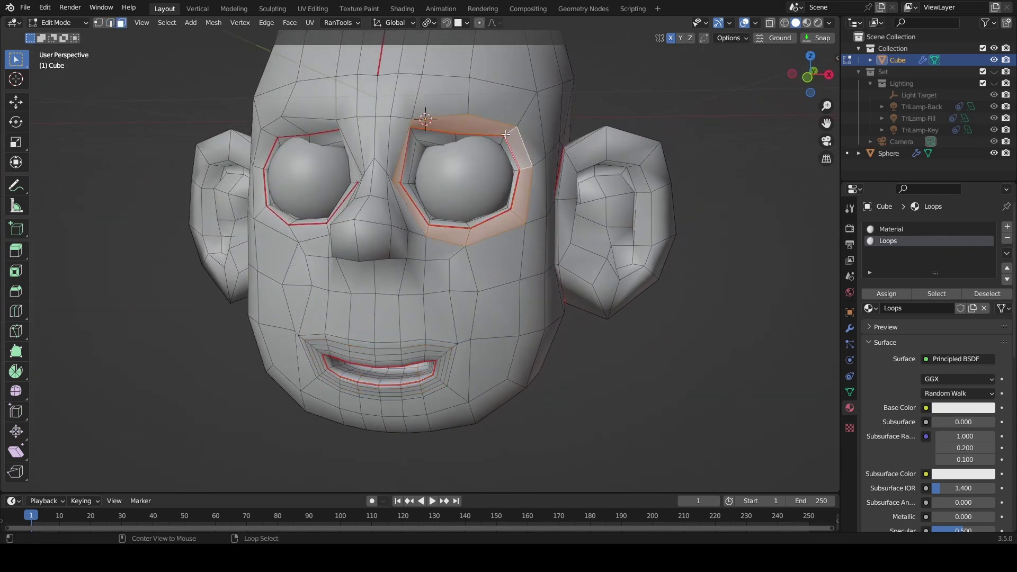
alt+shift+click(297, 129)
middle_drag(297, 129, 466, 270)
alt+shift+click(479, 280)
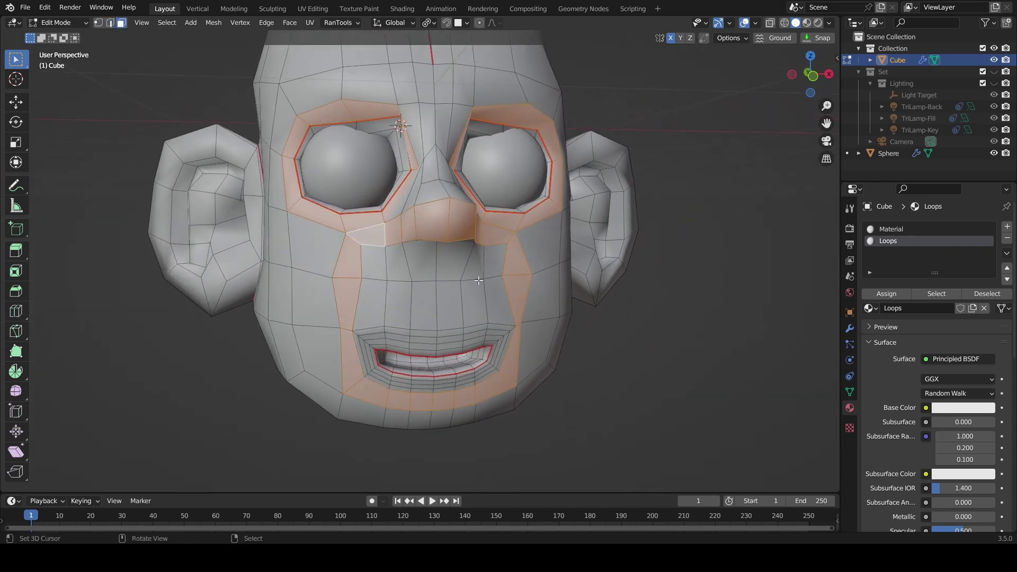
middle_drag(532, 303, 471, 309)
alt+shift+click(492, 231)
middle_drag(492, 231, 360, 112)
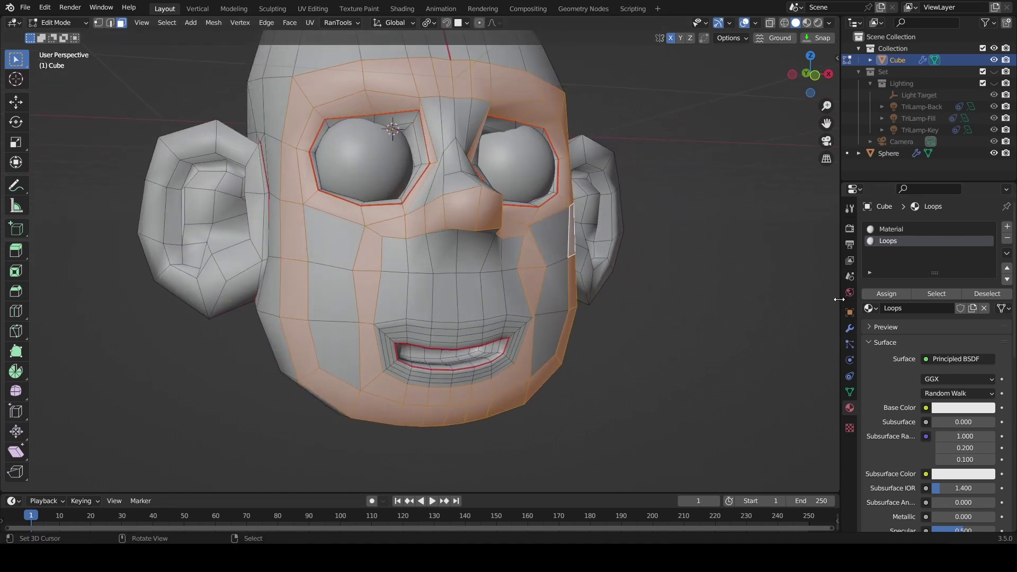
- Set the Loops material's viewport display colour to dark grey and clear the face selection
key(ctrl+Tab)
scroll(926, 361, down, 12)
scroll(904, 378, down, 1)
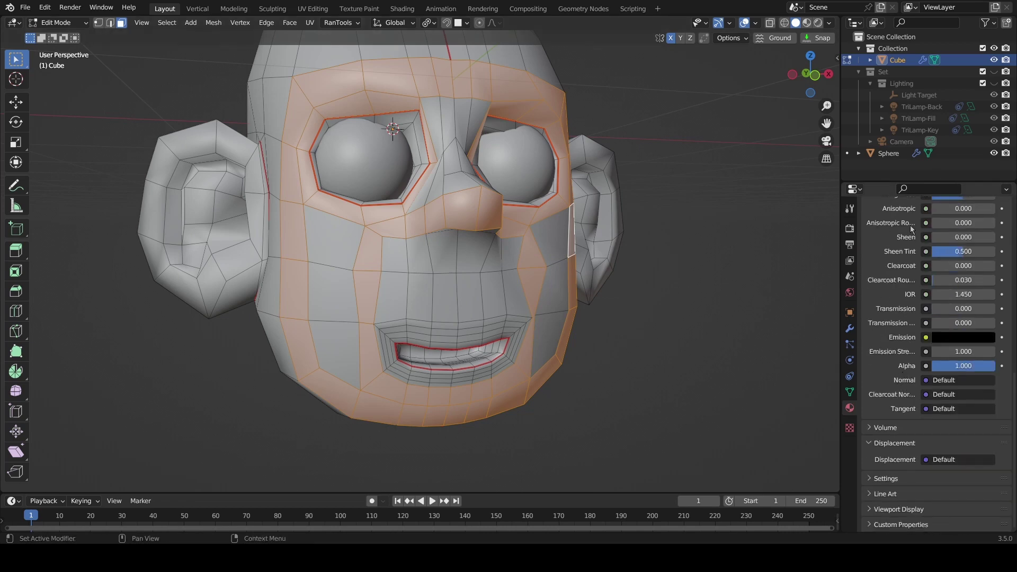
click(899, 509)
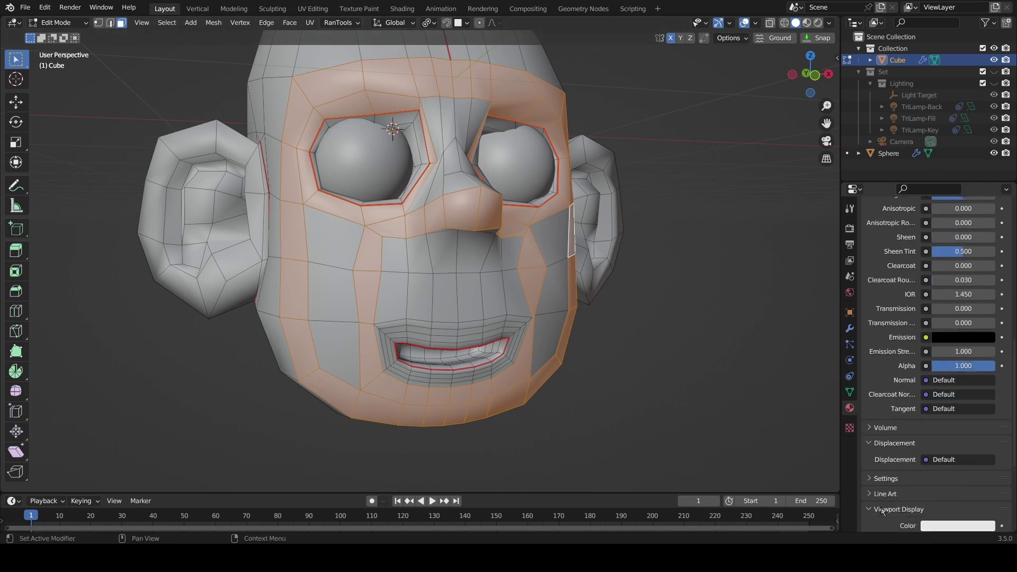
scroll(869, 467, down, 5)
click(938, 399)
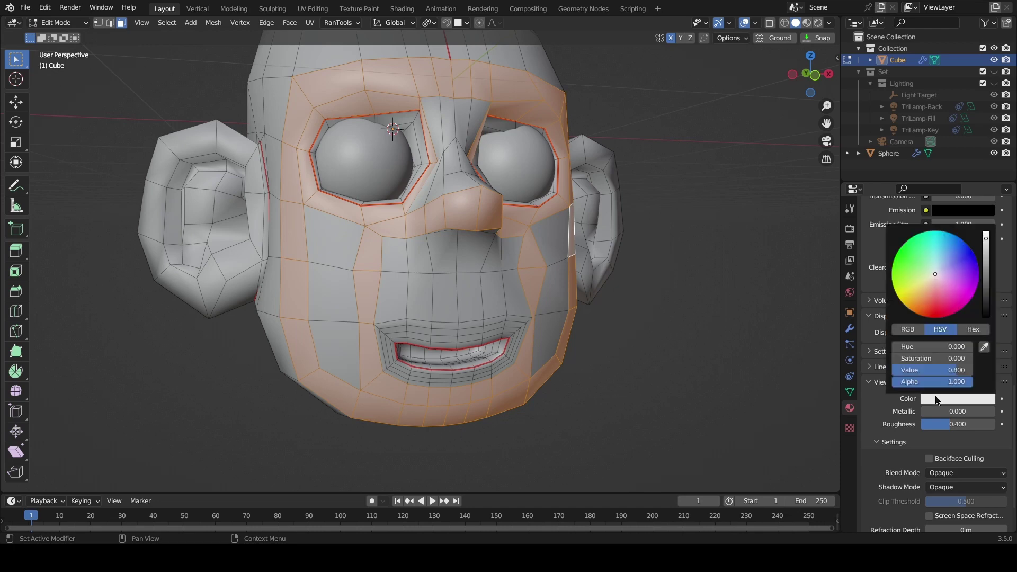
drag(984, 257, 986, 285)
mouse_move(726, 317)
middle_down()
mouse_move(702, 318)
mouse_move(650, 272)
mouse_move(657, 287)
middle_up()
key(alt+a)
- Switch the head to Sculpt Mode and frame the colour-coded face from the front
scroll(699, 316, down, 2)
key(Tab)
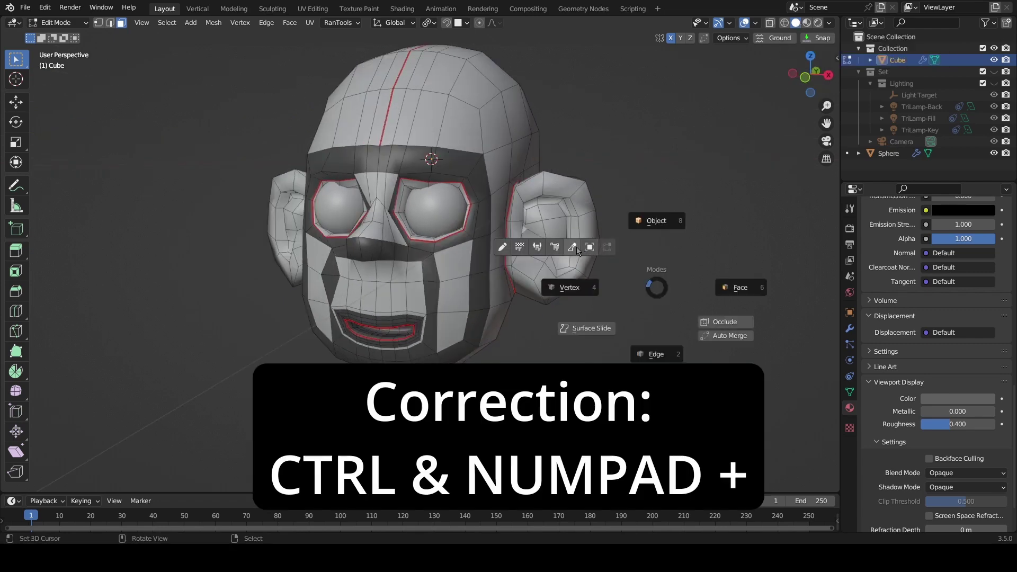
click(573, 247)
middle_drag(556, 254, 503, 255)
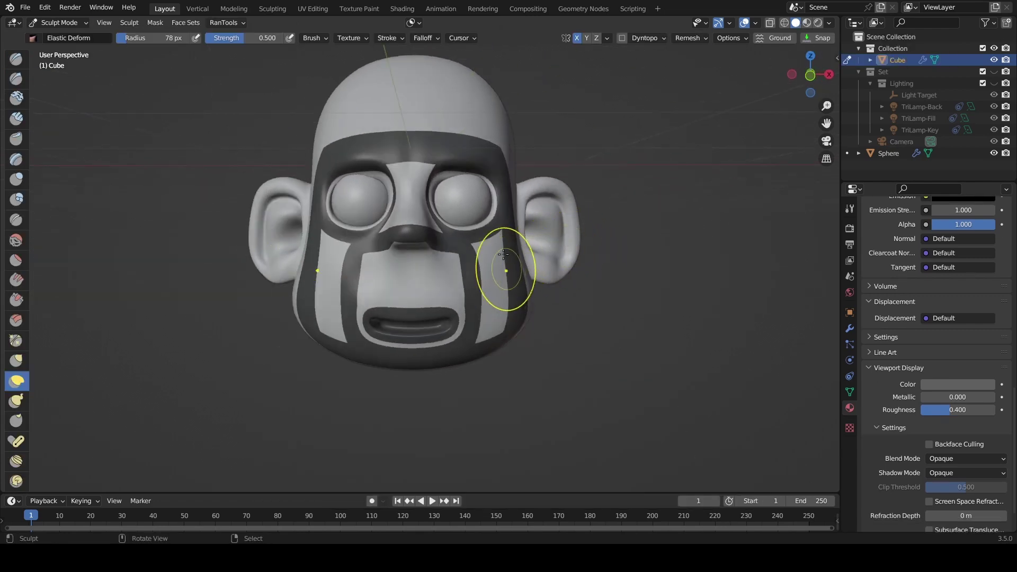
scroll(495, 355, up, 2)
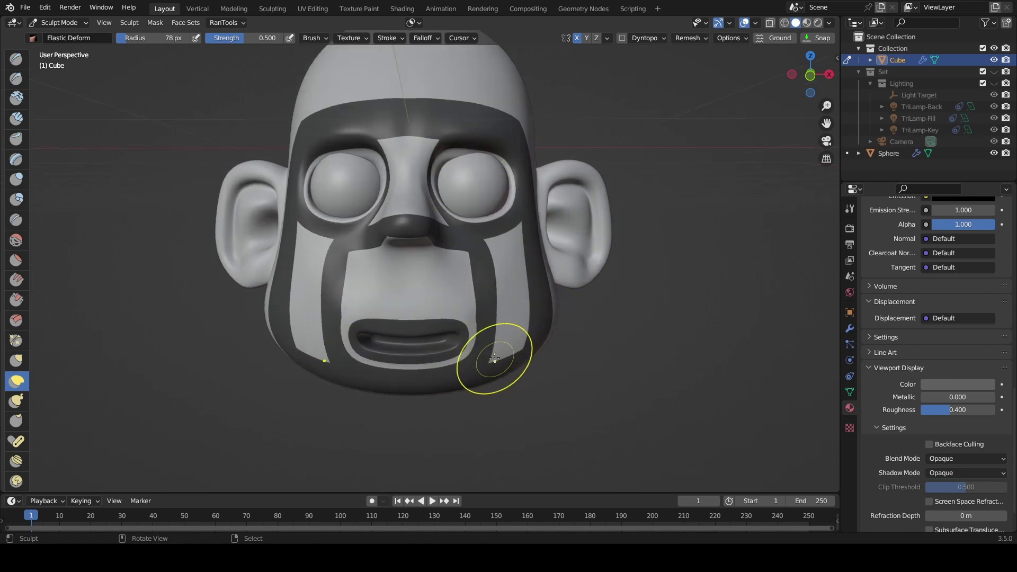
scroll(494, 358, down, 1)
- Pull the mouth corners, cheeks and jaw with the Elastic Deform brush at 78 px radius and 0.500 strength
drag(466, 335, 567, 309)
mouse_move(567, 309)
middle_down()
mouse_move(530, 315)
mouse_move(490, 345)
middle_up()
scroll(497, 341, up, 2)
scroll(501, 371, up, 2)
scroll(505, 385, down, 1)
drag(481, 359, 635, 340)
scroll(665, 339, down, 2)
mouse_move(507, 323)
mouse_down()
mouse_move(488, 316)
mouse_move(592, 310)
mouse_up()
middle_drag(592, 311, 533, 334)
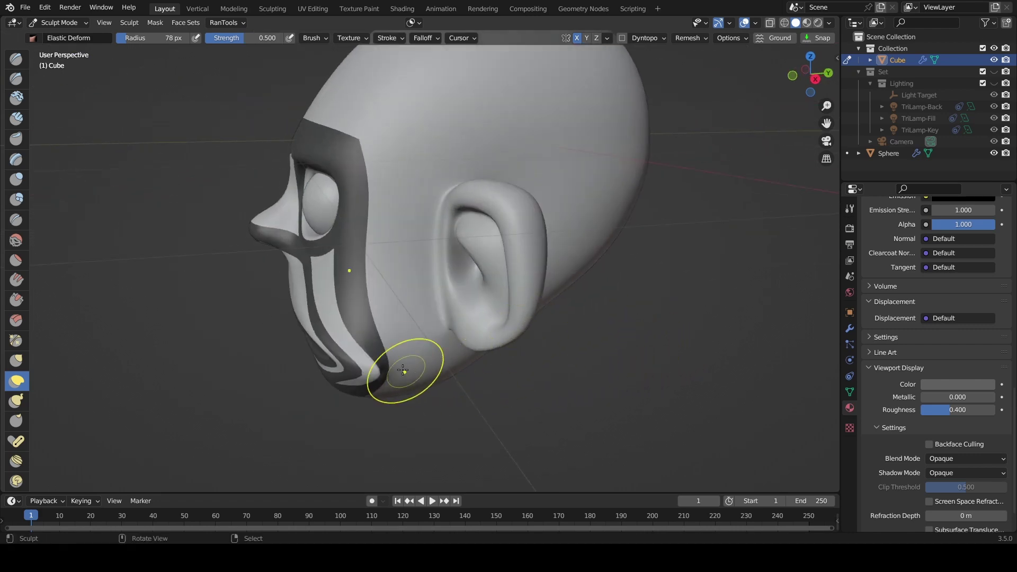
drag(402, 370, 419, 354)
mouse_move(418, 354)
middle_down()
mouse_move(506, 351)
mouse_move(466, 354)
middle_up()
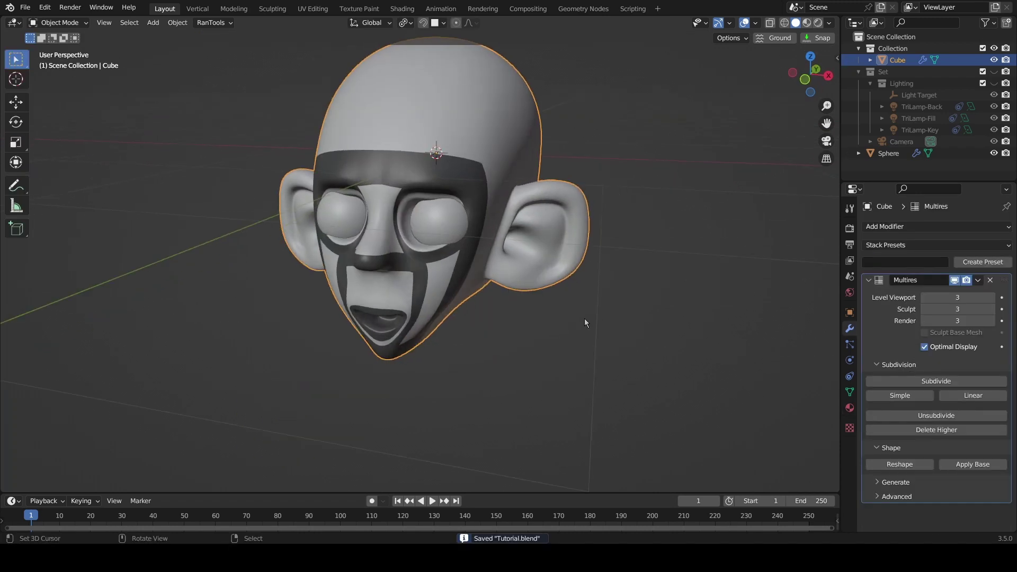
- Carve nostrils into the underside of the nose with the Draw brush at 147 px radius in Sculpt Mode
mouse_move(584, 319)
middle_down()
mouse_move(584, 348)
mouse_move(572, 340)
mouse_move(598, 343)
mouse_move(543, 345)
mouse_move(554, 347)
middle_up()
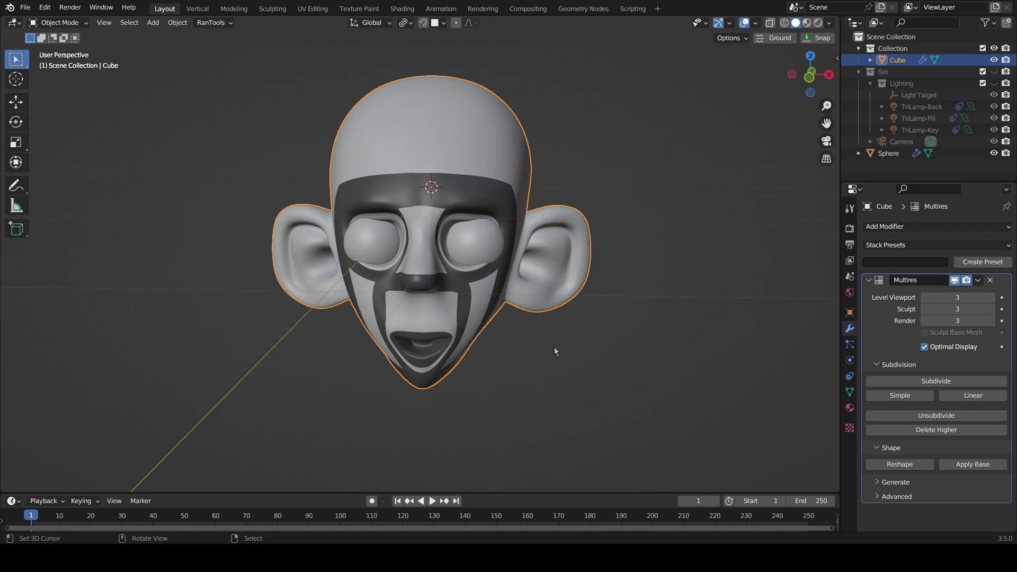
key(KP_1)
scroll(518, 324, up, 3)
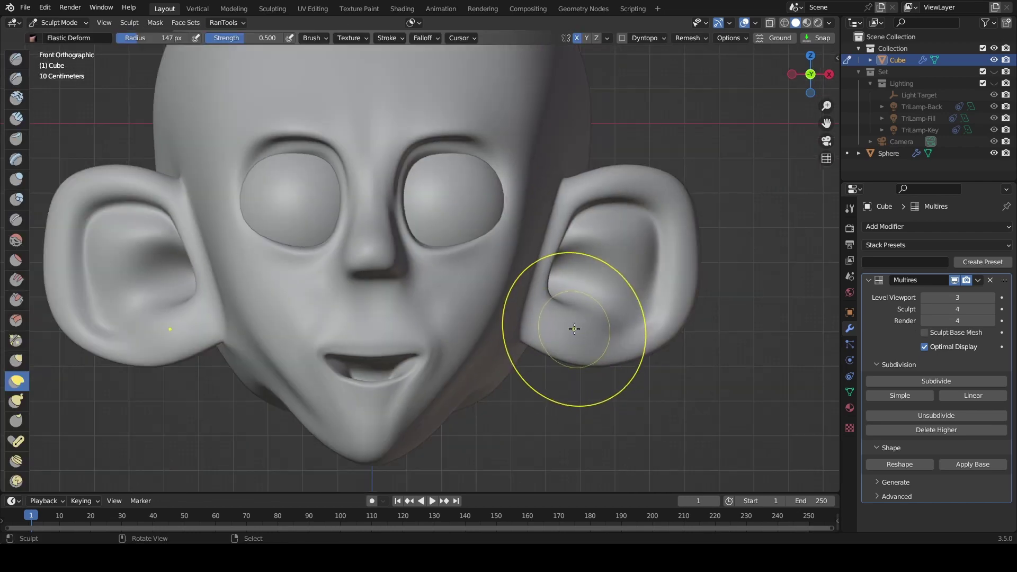
scroll(488, 272, down, 4)
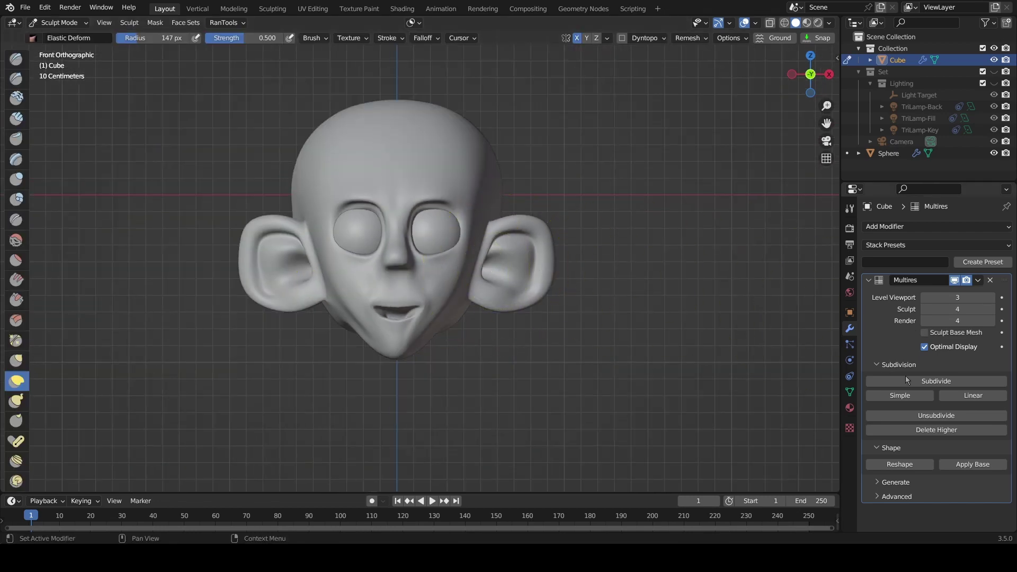
scroll(511, 318, up, 3)
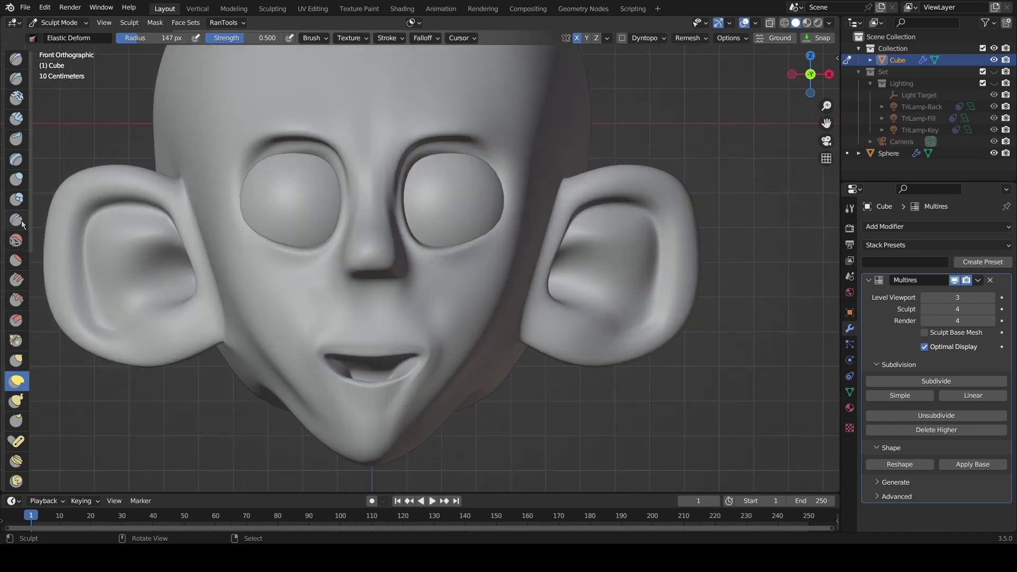
key(shift+c)
scroll(476, 320, up, 4)
mouse_move(475, 301)
mouse_down()
mouse_move(457, 291)
mouse_move(568, 295)
mouse_move(443, 286)
mouse_move(596, 274)
mouse_move(504, 281)
mouse_move(562, 265)
mouse_move(479, 295)
mouse_up()
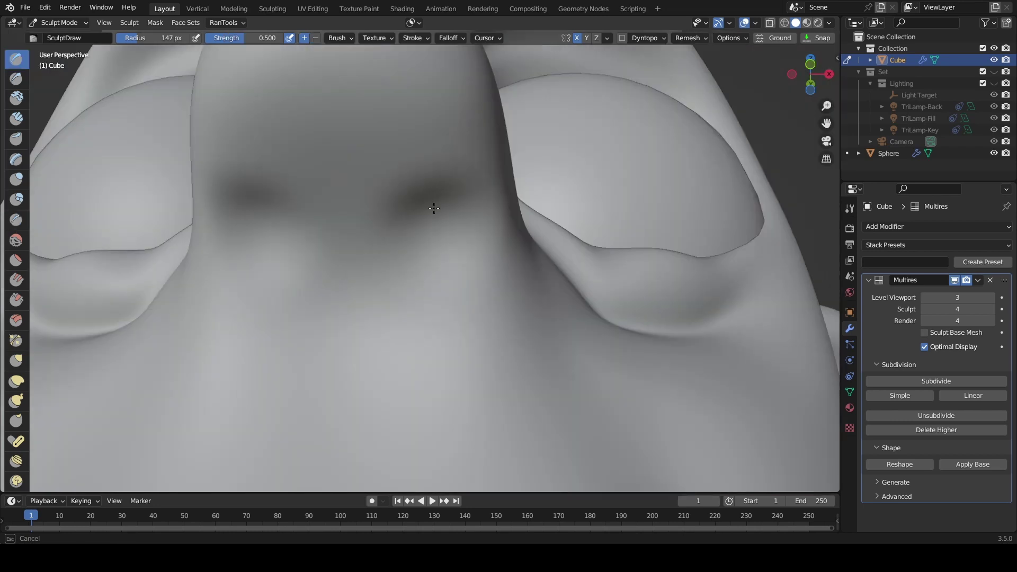
mouse_move(434, 208)
mouse_down()
mouse_move(445, 196)
mouse_move(454, 222)
mouse_up()
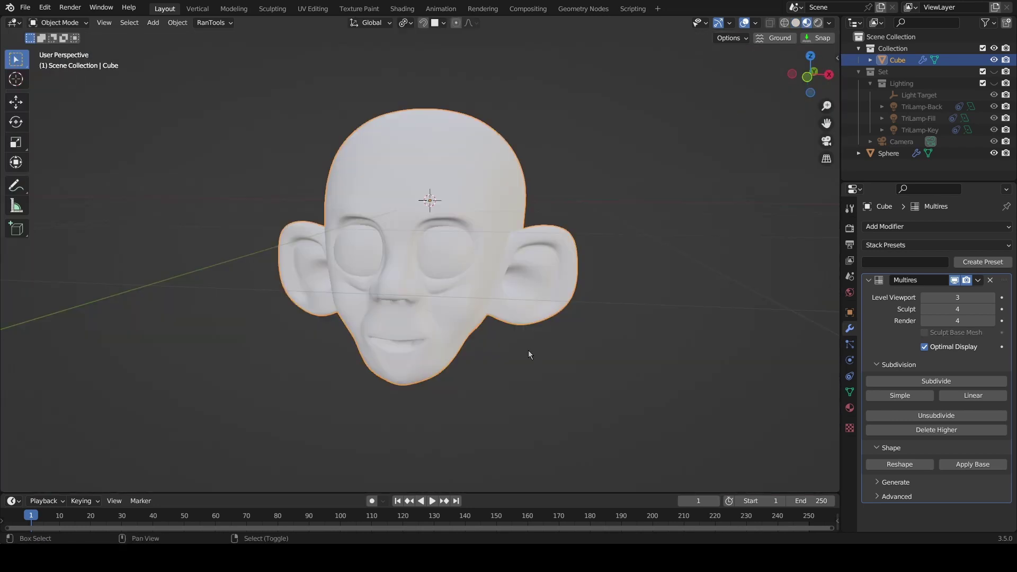
- Open the head's material in the Shading workspace and frame the head and its shader nodes
middle_drag(529, 354, 673, 238)
scroll(674, 238, up, 2)
click(850, 408)
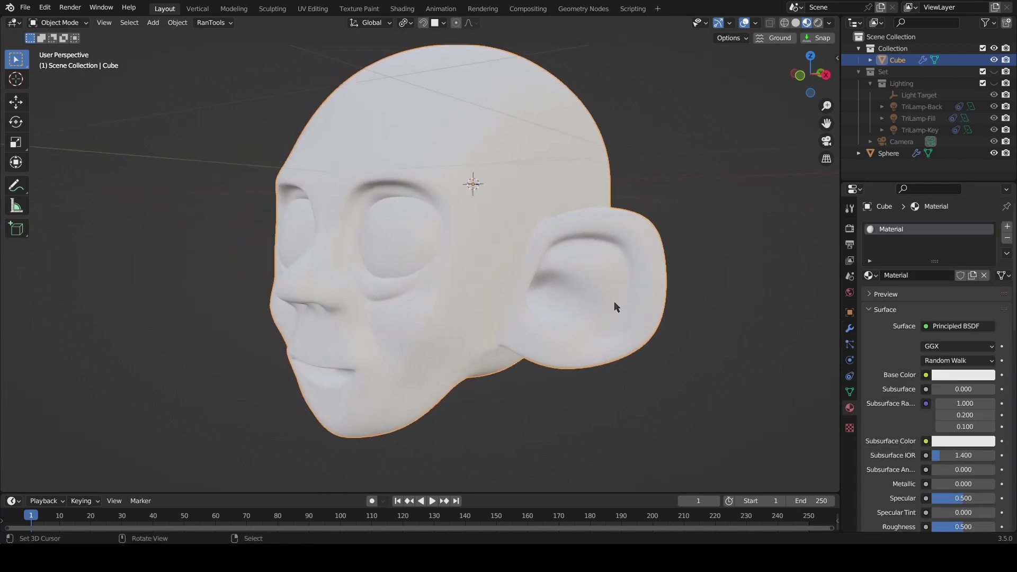
middle_drag(613, 302, 782, 283)
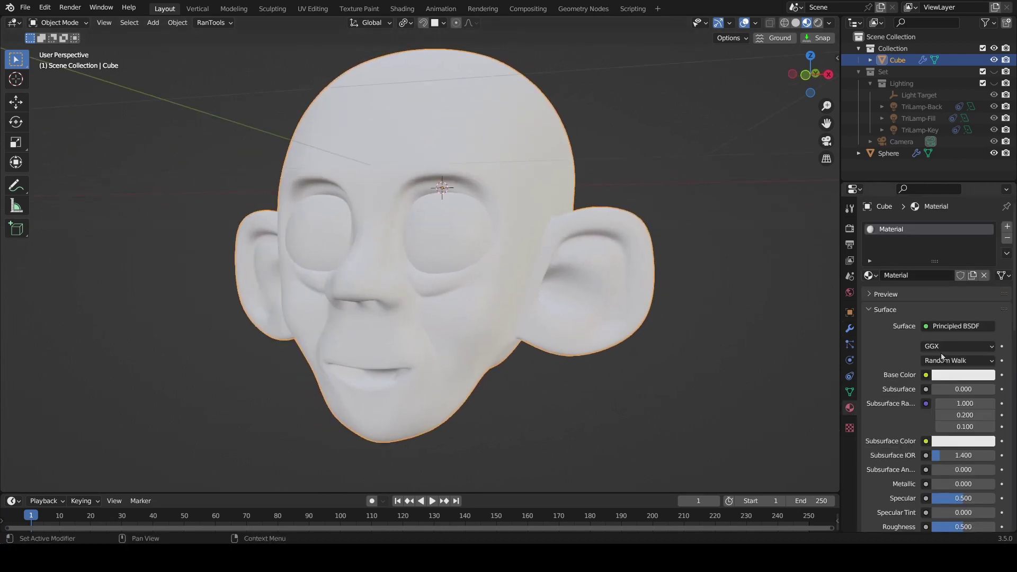
click(401, 9)
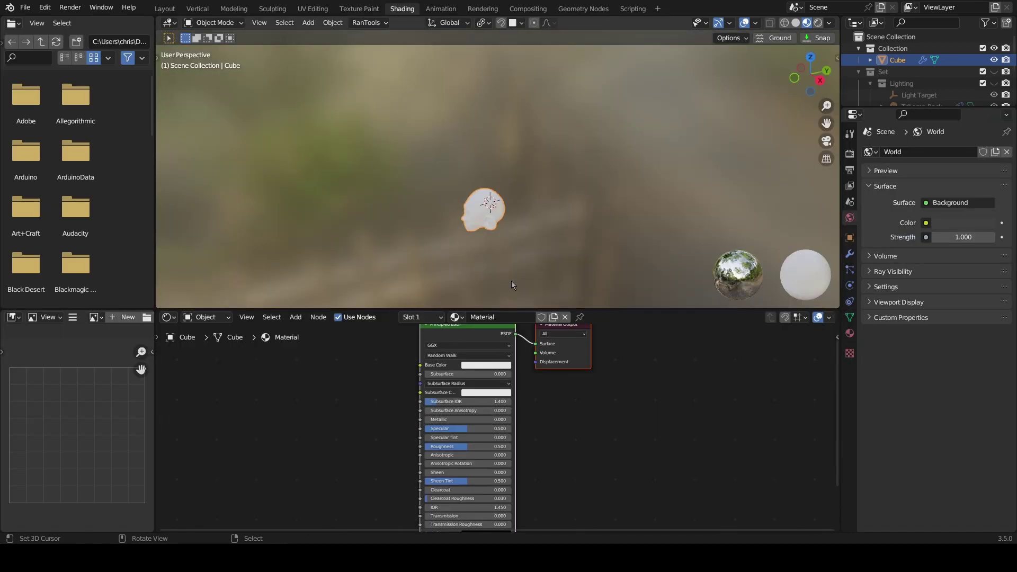
middle_drag(514, 276, 612, 233)
scroll(612, 233, up, 4)
middle_drag(375, 402, 435, 437)
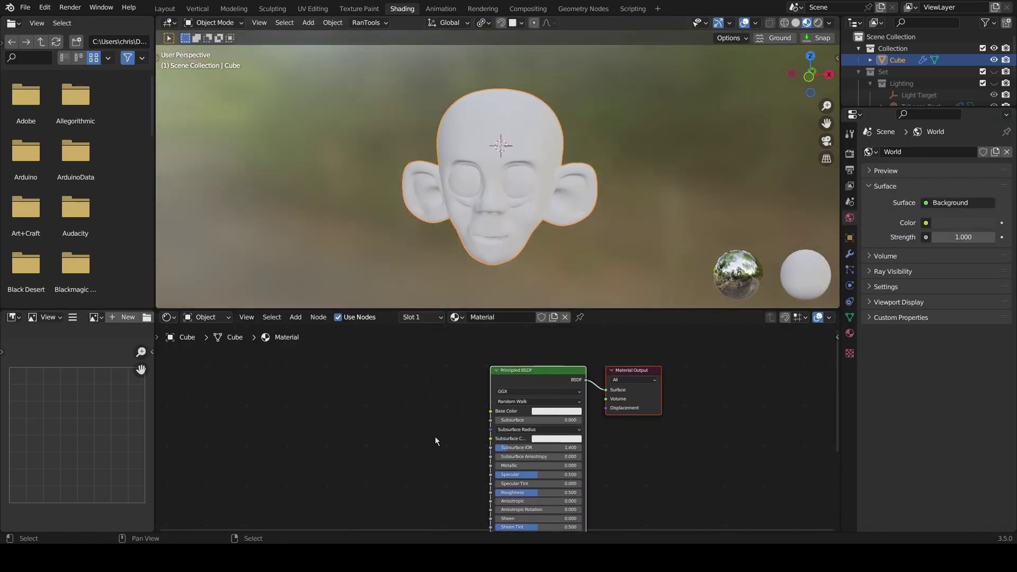
- Add an Ambient Occlusion node to the head's material and feed its AO output into a new ColorRamp node
key(shift+a)
mouse_move(381, 426)
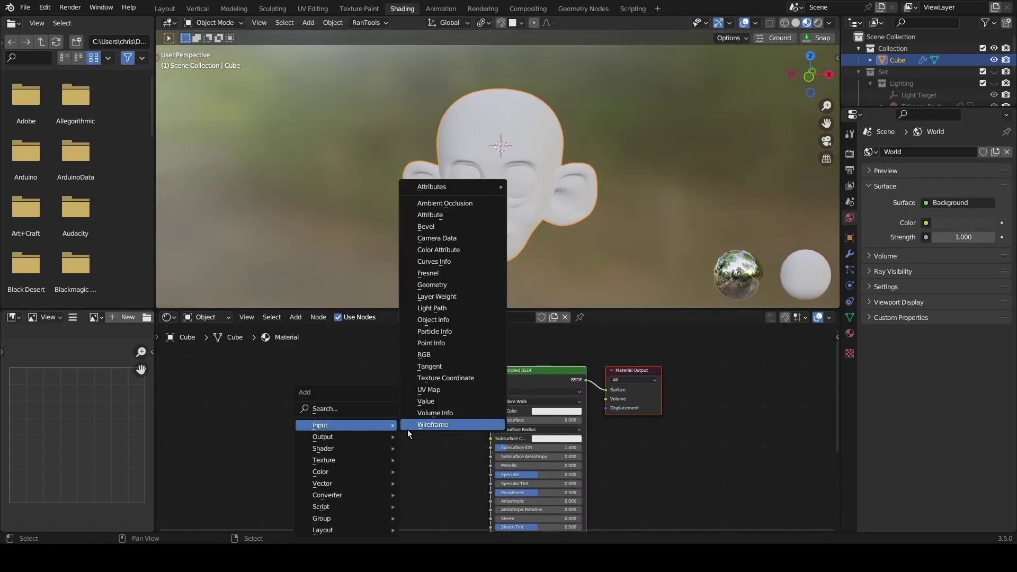
click(445, 203)
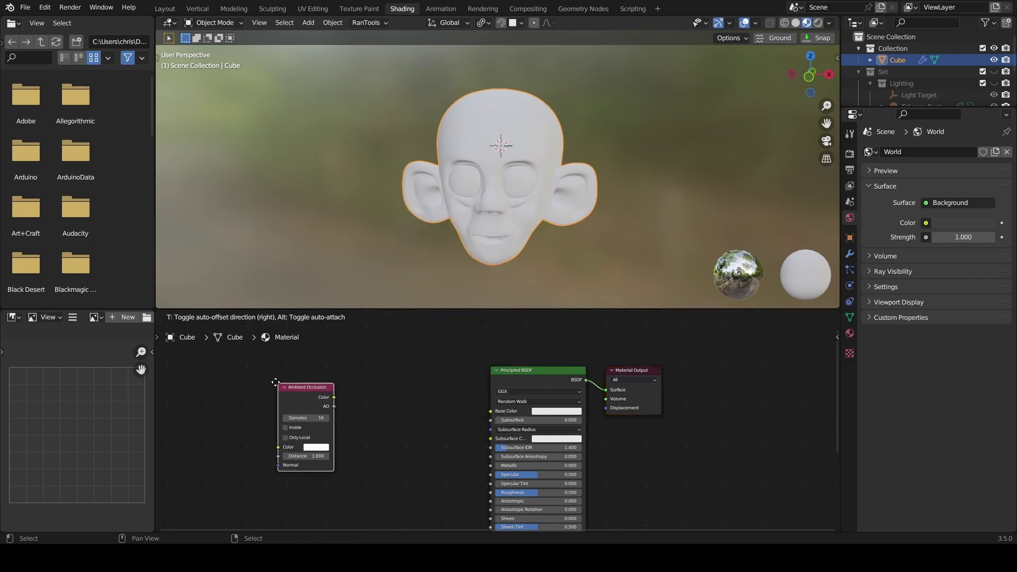
drag(310, 389, 378, 386)
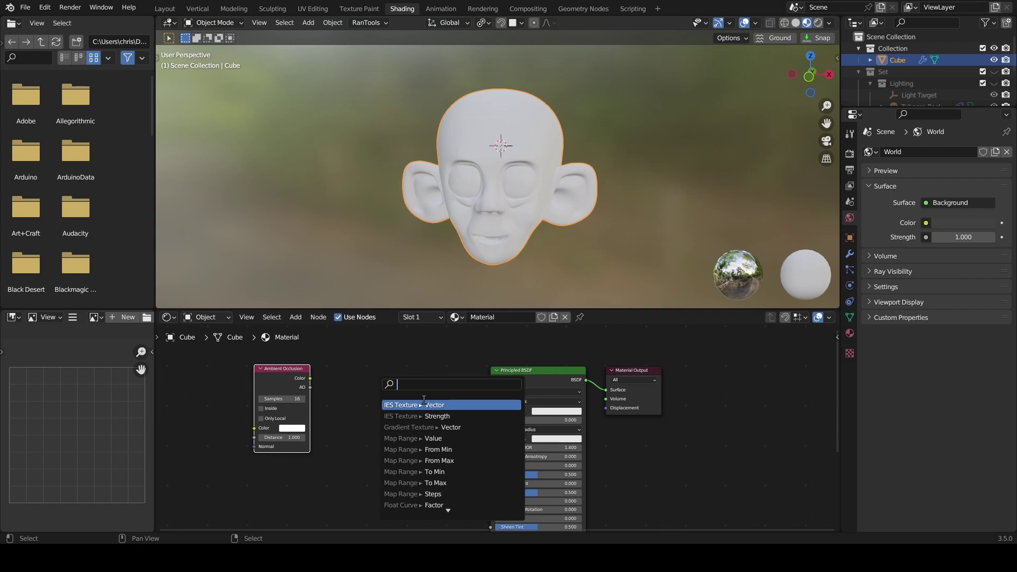
text(rampo)
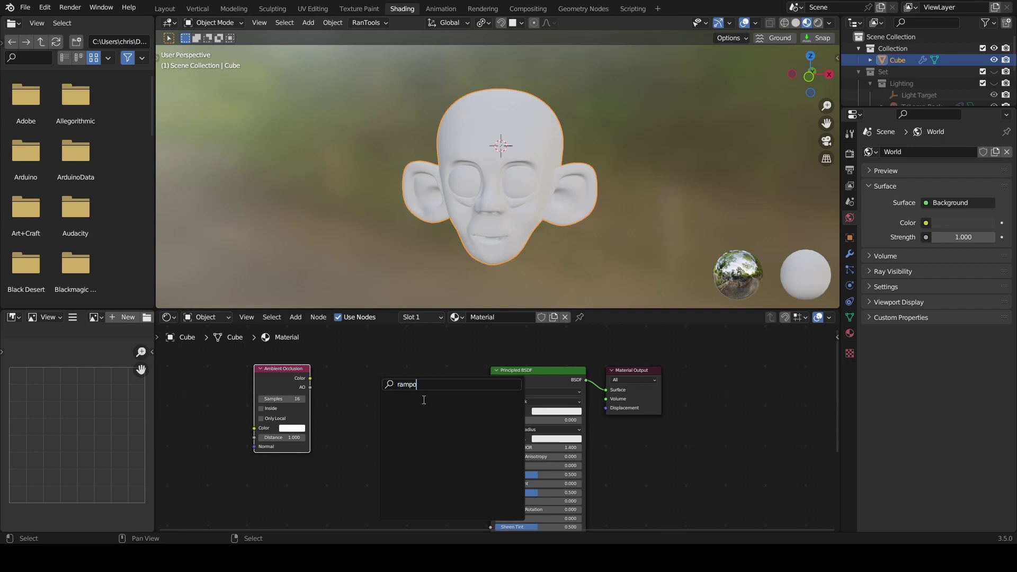
key(BackSpace)
click(424, 405)
click(437, 390)
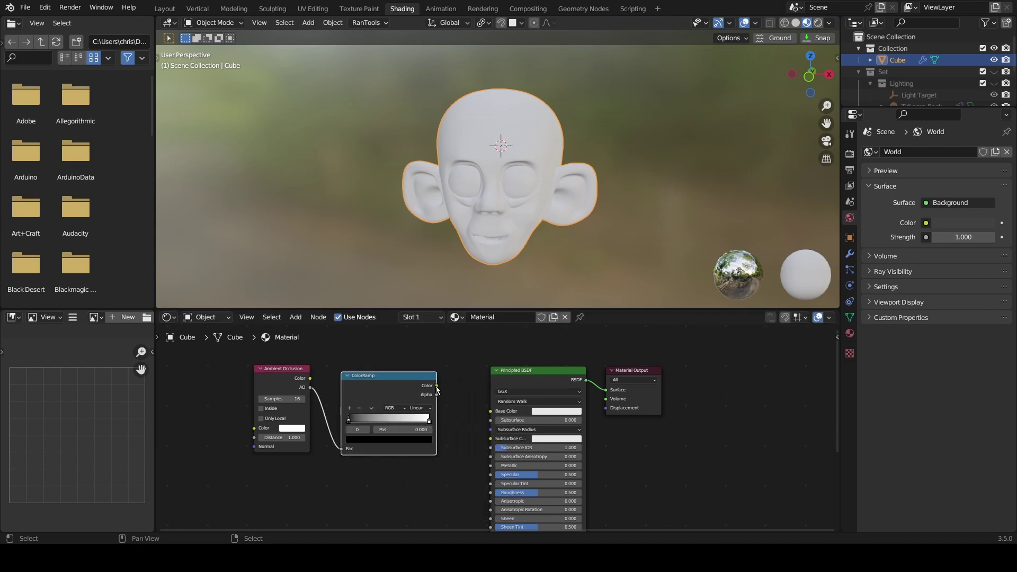
- Connect the ColorRamp's colour to the Principled BSDF's Base Color and Subsurface Color, and set Subsurface to 0.1
drag(437, 386, 491, 412)
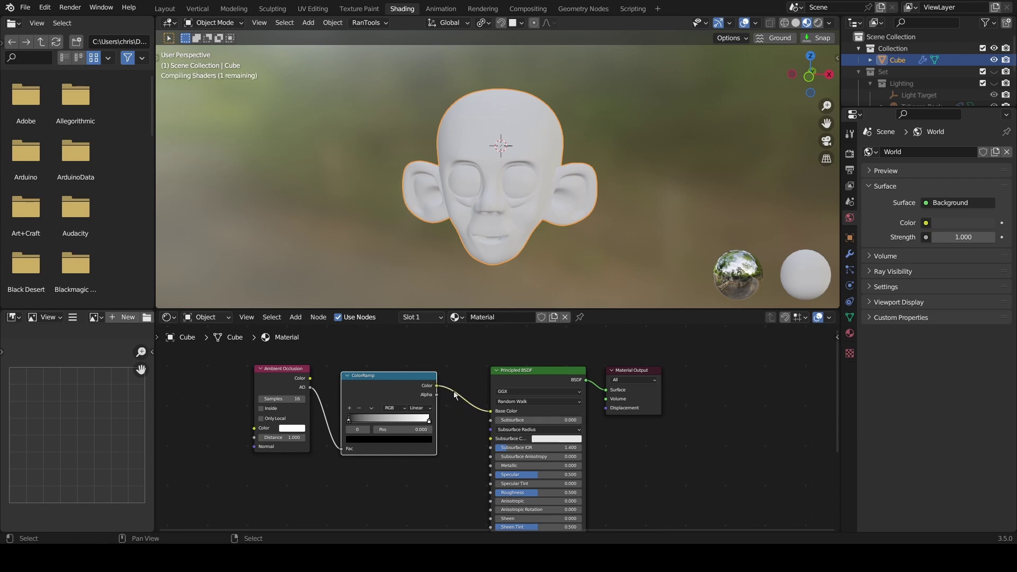
drag(438, 387, 491, 440)
click(524, 419)
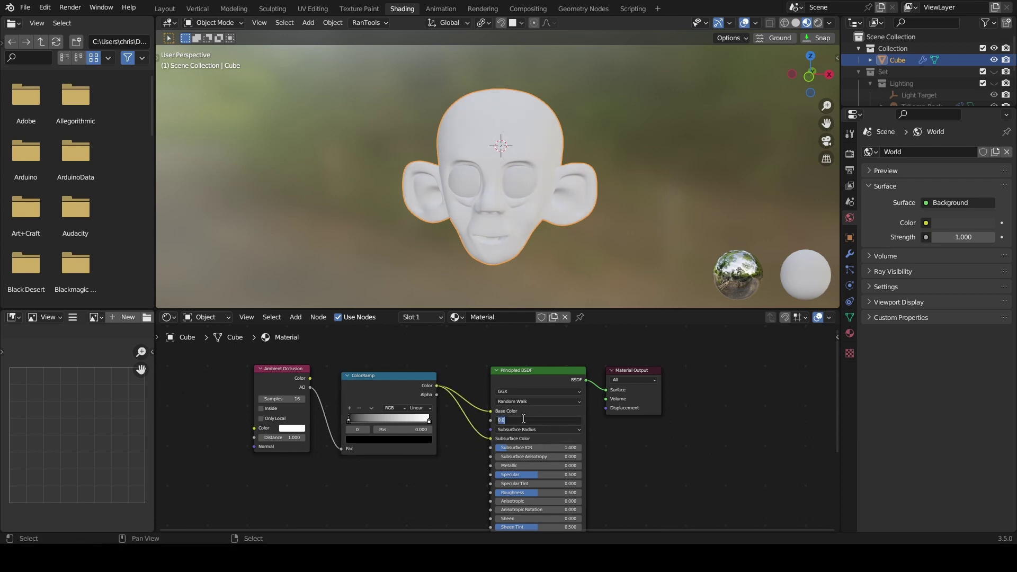
text(0.1)
key(Return)
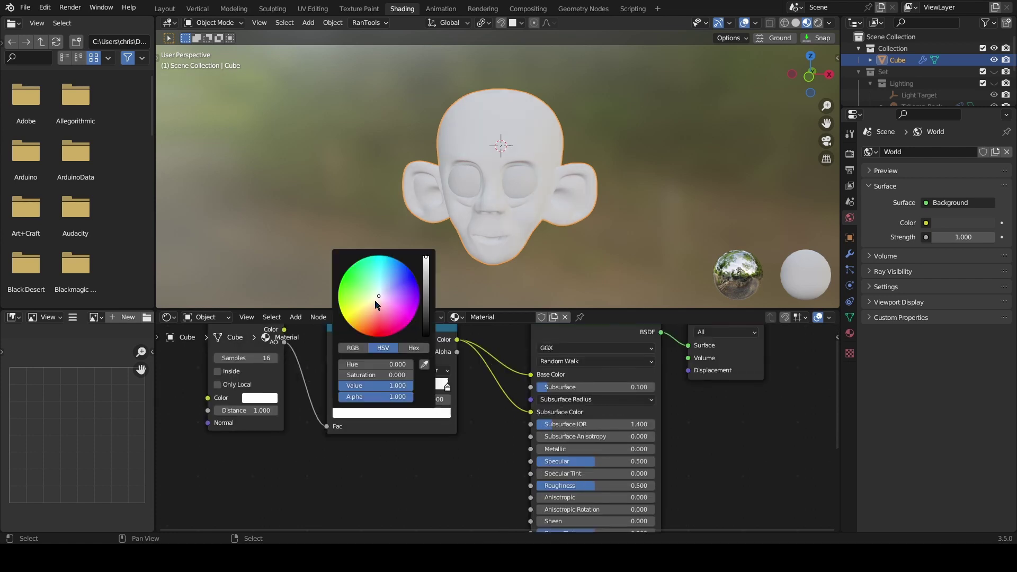
- Change the ramp's white stop to a light skin tone and copy that colour onto the black stop
drag(375, 300, 376, 303)
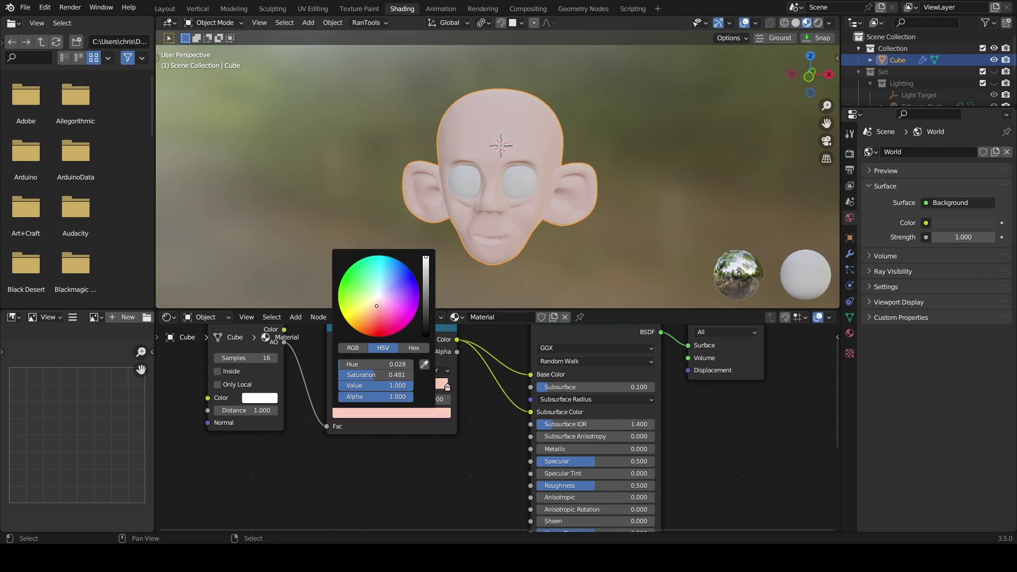
mouse_move(426, 259)
mouse_down()
mouse_move(426, 312)
mouse_move(426, 271)
mouse_up()
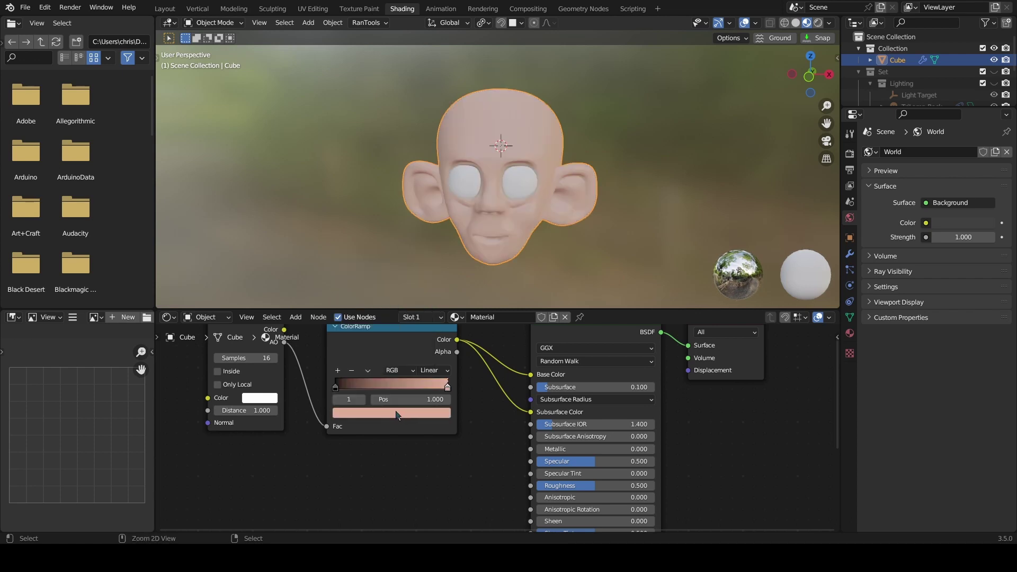
click(336, 387)
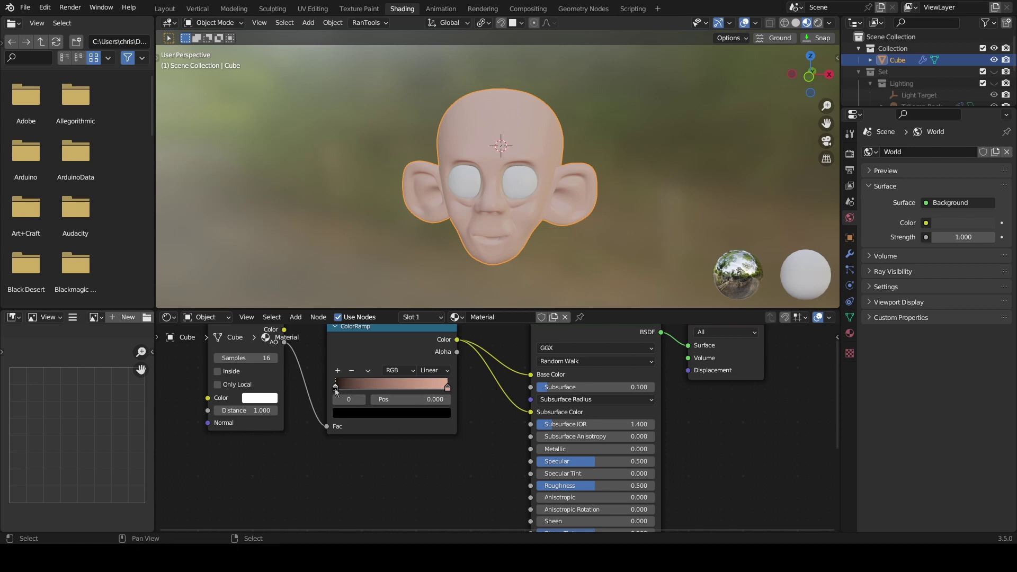
key(ctrl+v)
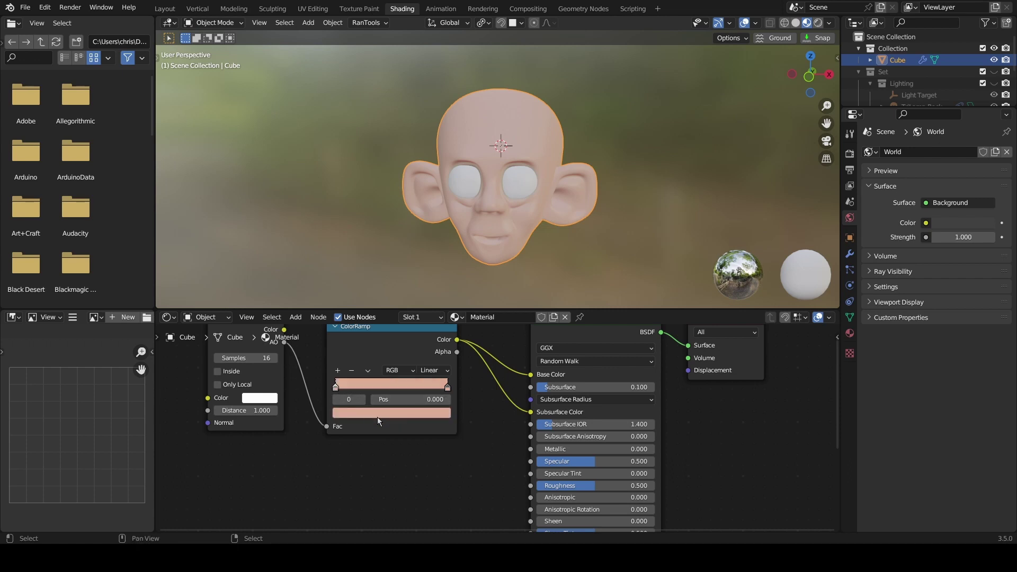
- Darken the ramp's first stop to a value of about 0.419 and move both stops inward, the second to 0.772
click(384, 413)
drag(427, 274, 426, 281)
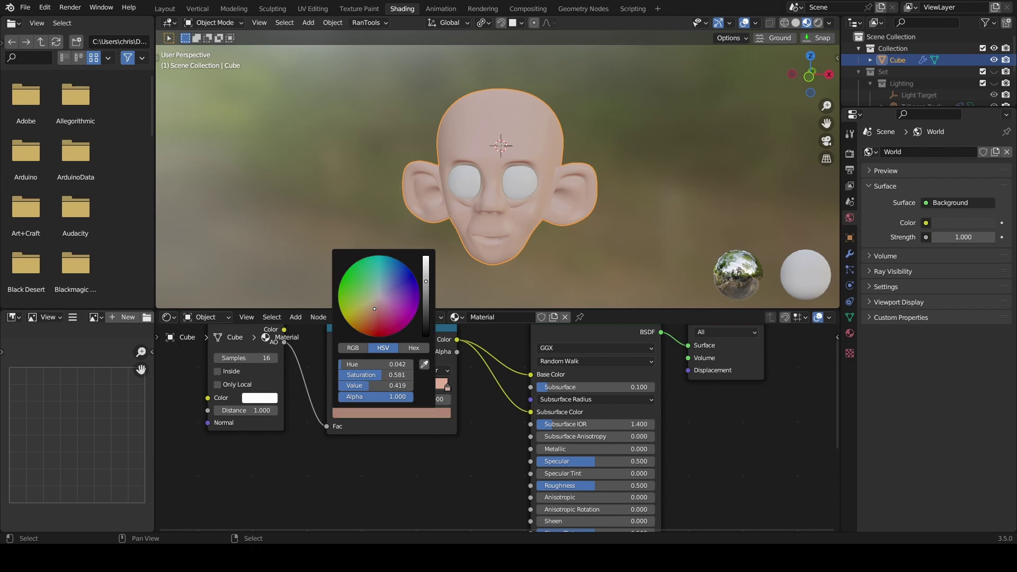
drag(339, 388, 370, 390)
drag(446, 389, 420, 392)
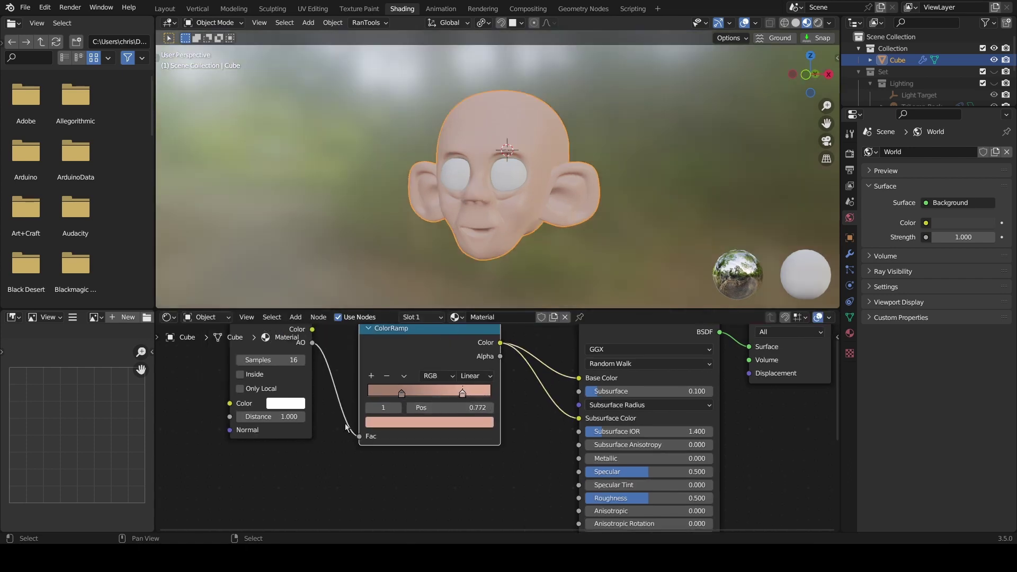
- Set the Principled BSDF's Roughness to 1.000 and Specular to 0.000
middle_drag(518, 472, 467, 399)
drag(594, 425, 663, 425)
drag(607, 398, 535, 398)
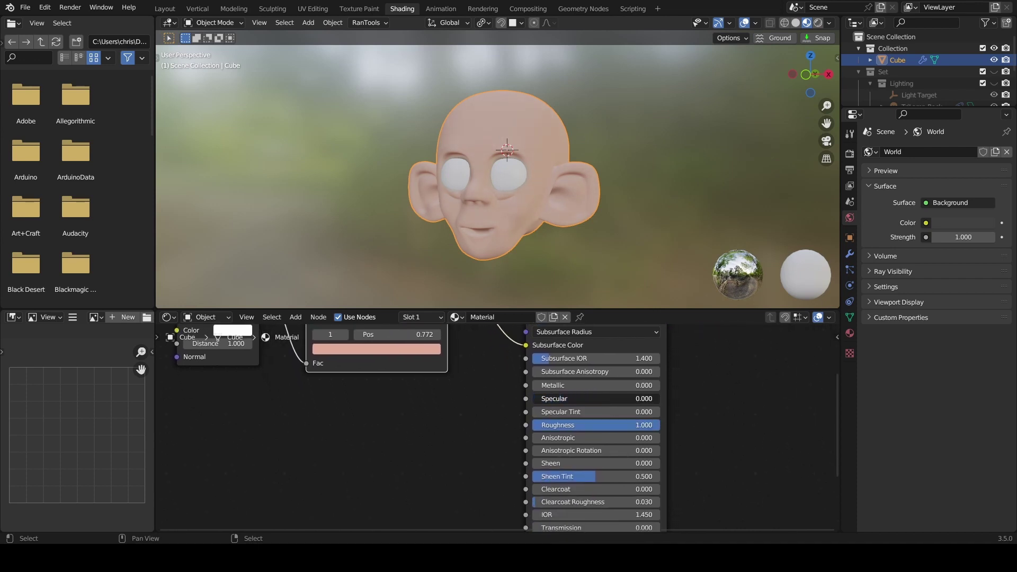